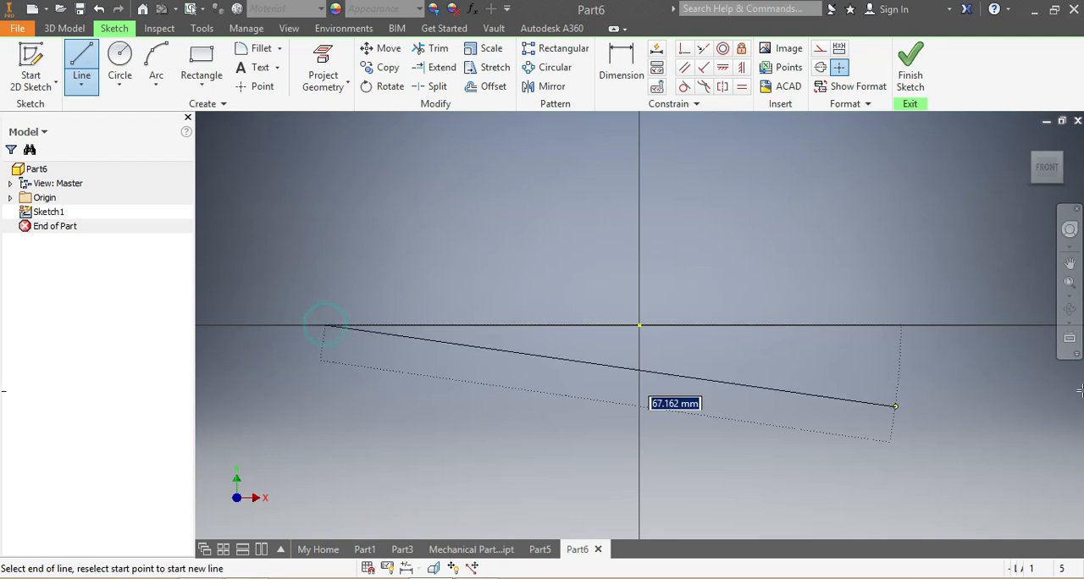
# Finish the horizontal line along the X axis, crossing the origin, and end the Line command.
pyautogui.click(1020, 324)
pyautogui.scroll(-5, 752, 402)
pyautogui.press('Escape')
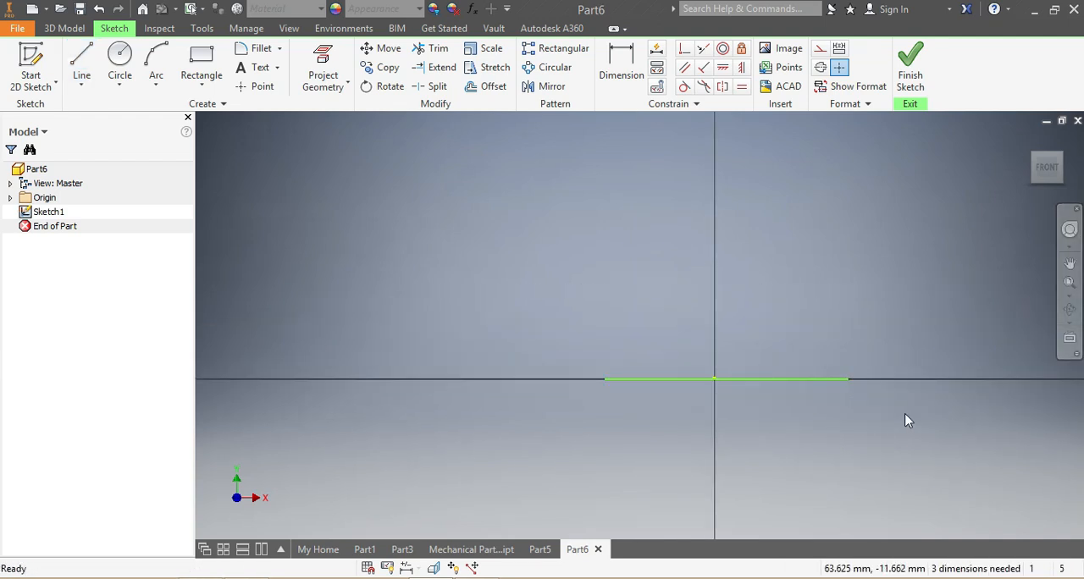
# Draw a vertical line along the Y axis through the origin, ending about 48 mm below it.
pyautogui.click(80, 73)
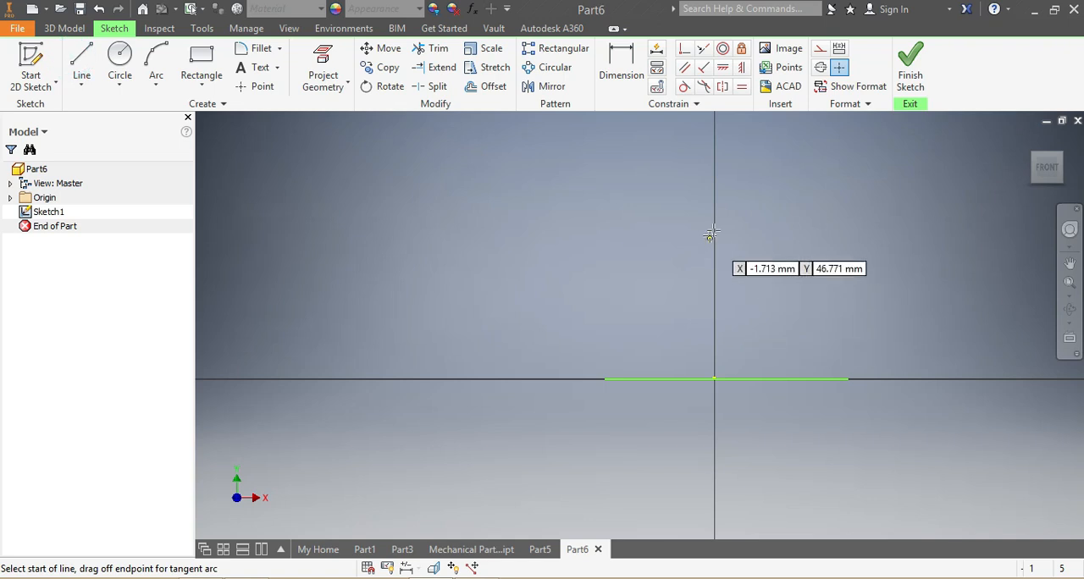
pyautogui.click(714, 227)
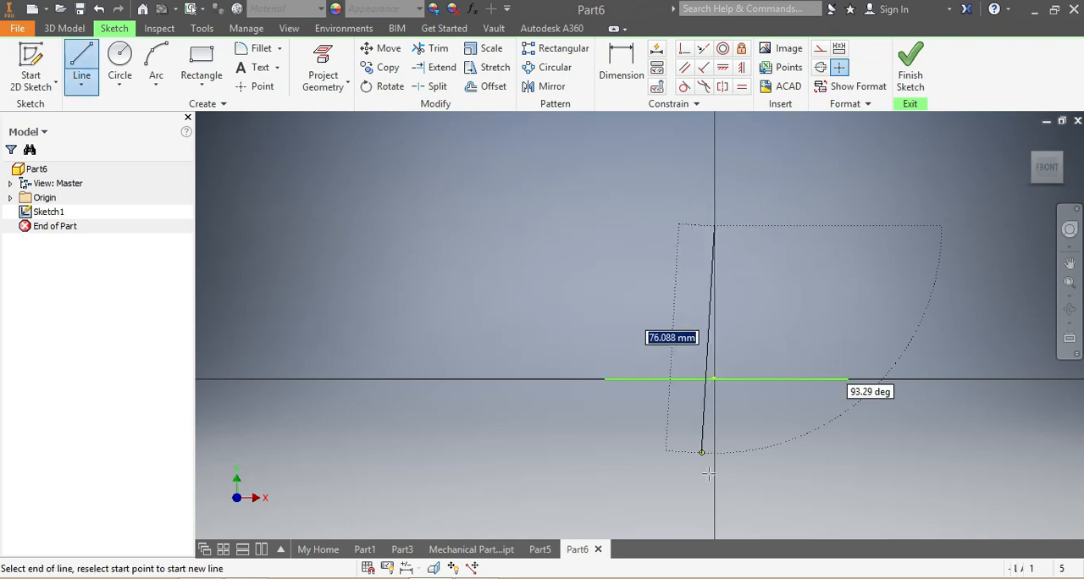
pyautogui.click(715, 521)
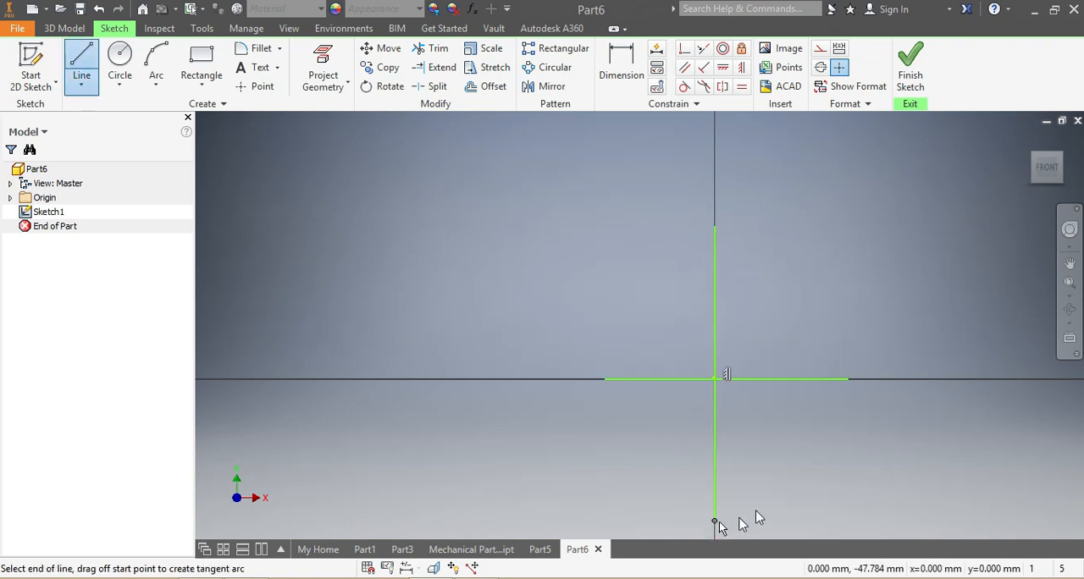
pyautogui.press('Escape')
# Draw a rectangle about 27 mm tall standing on the horizontal line and straddling the vertical line.
pyautogui.scroll(-3, 850, 478)
pyautogui.click(201, 68)
pyautogui.click(525, 137)
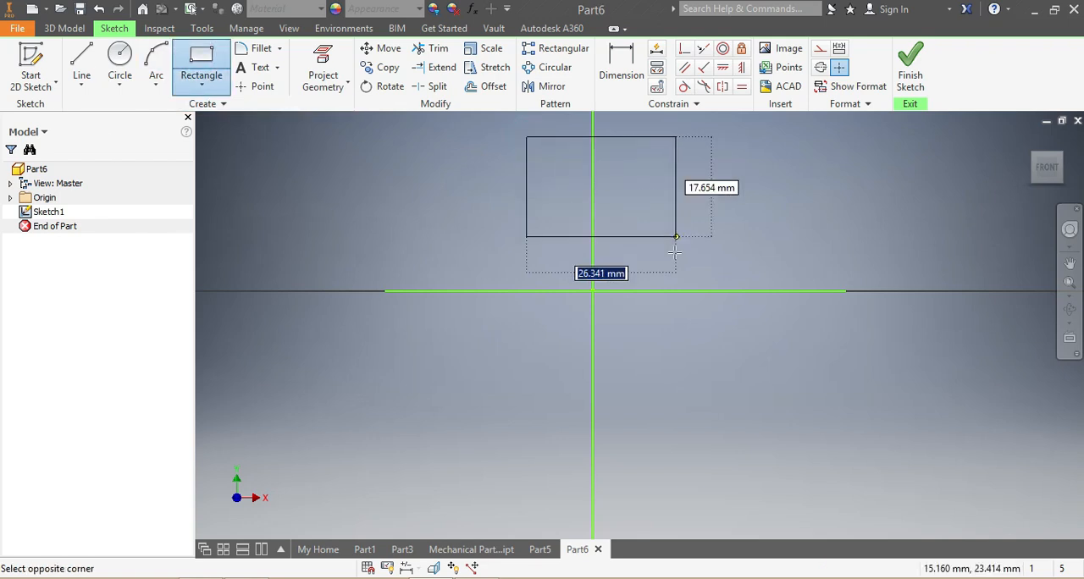
pyautogui.click(668, 291)
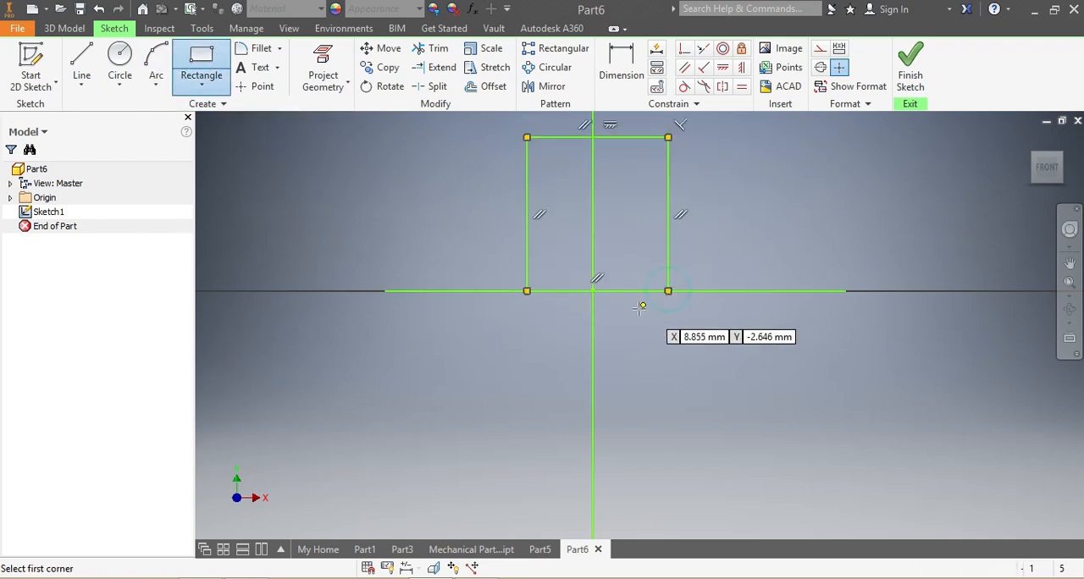
# Dimension the rectangle's height at 70 mm.
pyautogui.scroll(3, 639, 307)
pyautogui.click(613, 59)
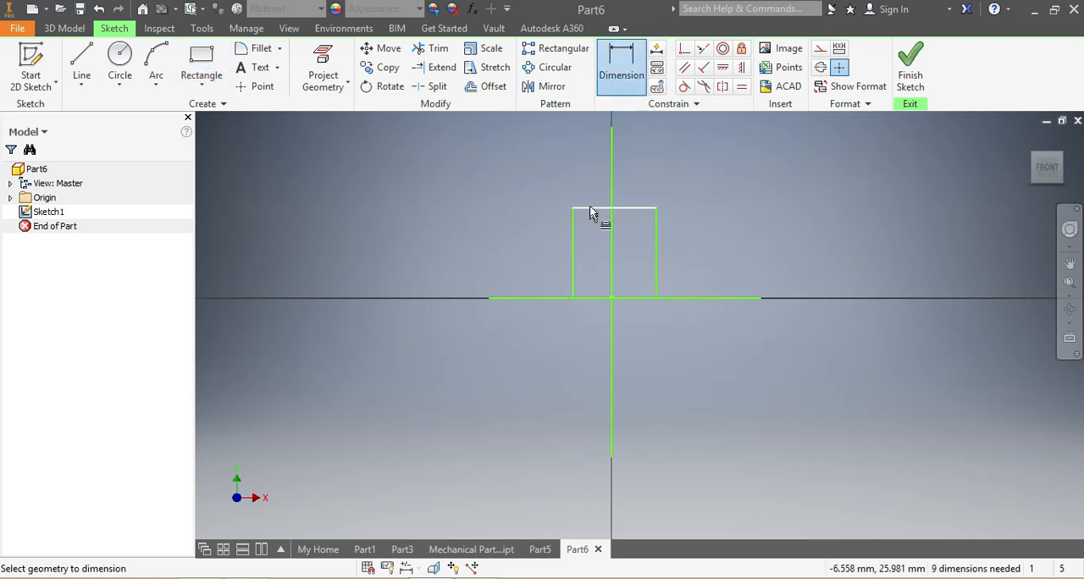
pyautogui.click(655, 236)
pyautogui.click(709, 241)
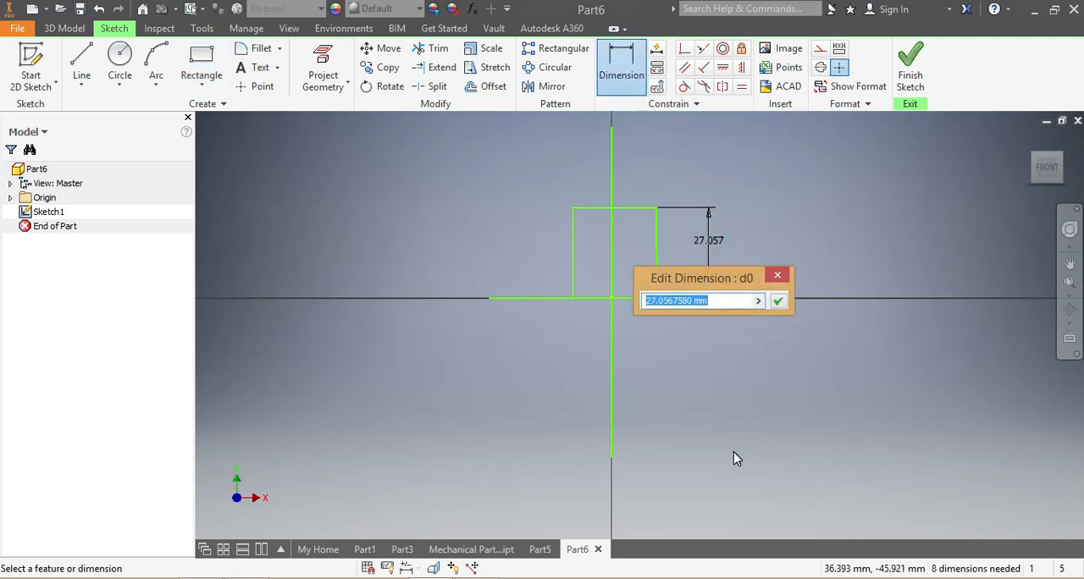
pyautogui.write('70')
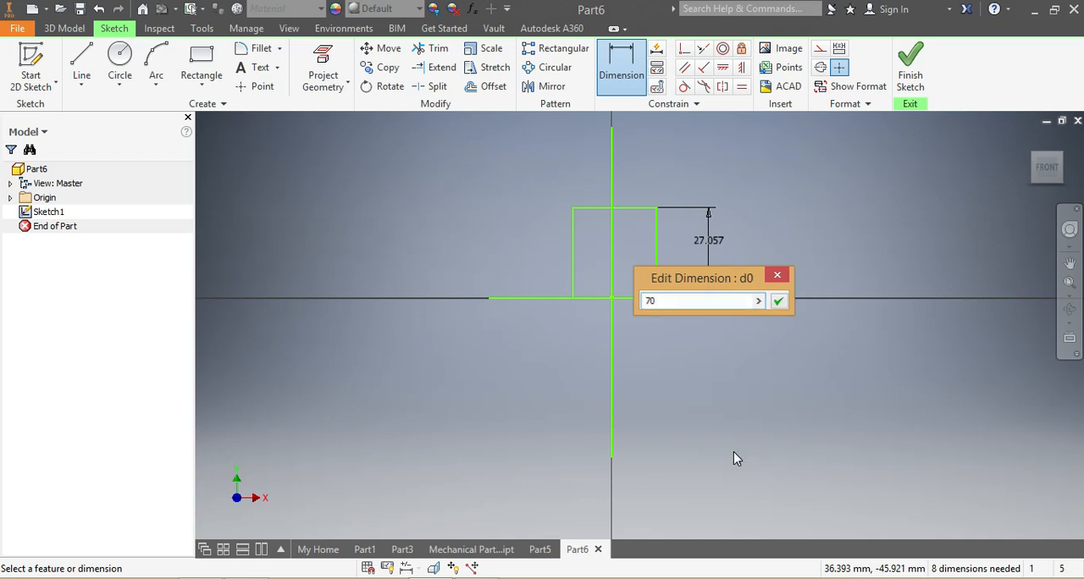
pyautogui.press('Return')
# Dimension the rectangle's width at 60 mm above its upper edge.
pyautogui.scroll(-5, 728, 449)
pyautogui.scroll(3, 716, 429)
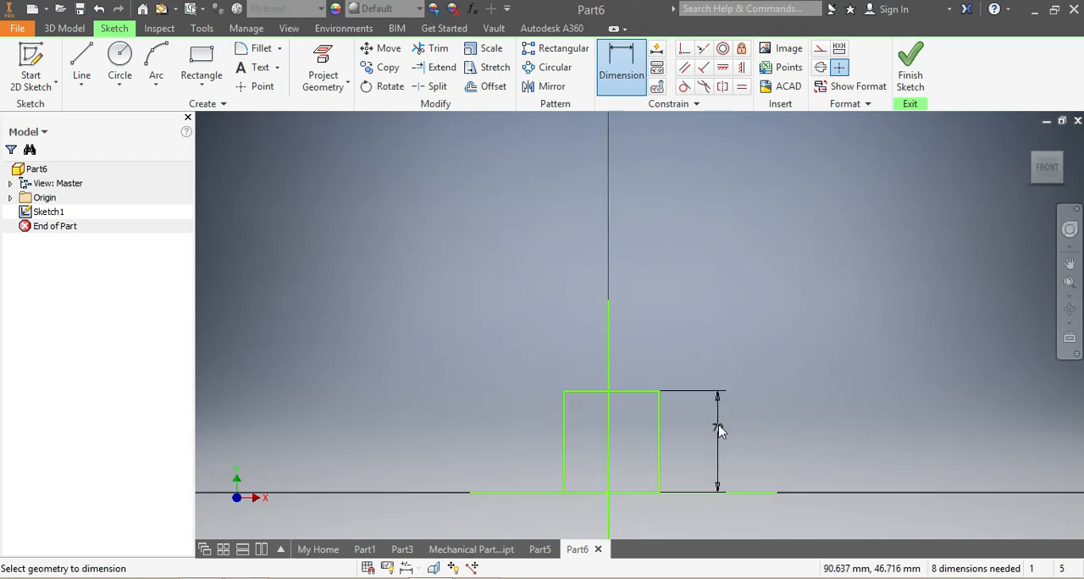
pyautogui.click(638, 399)
pyautogui.click(642, 352)
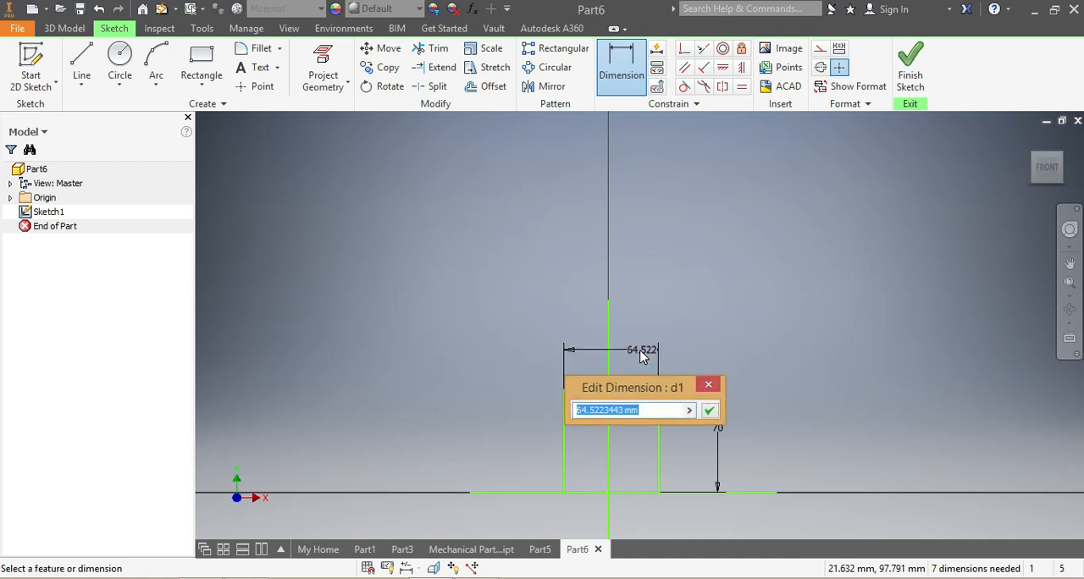
pyautogui.write('6')
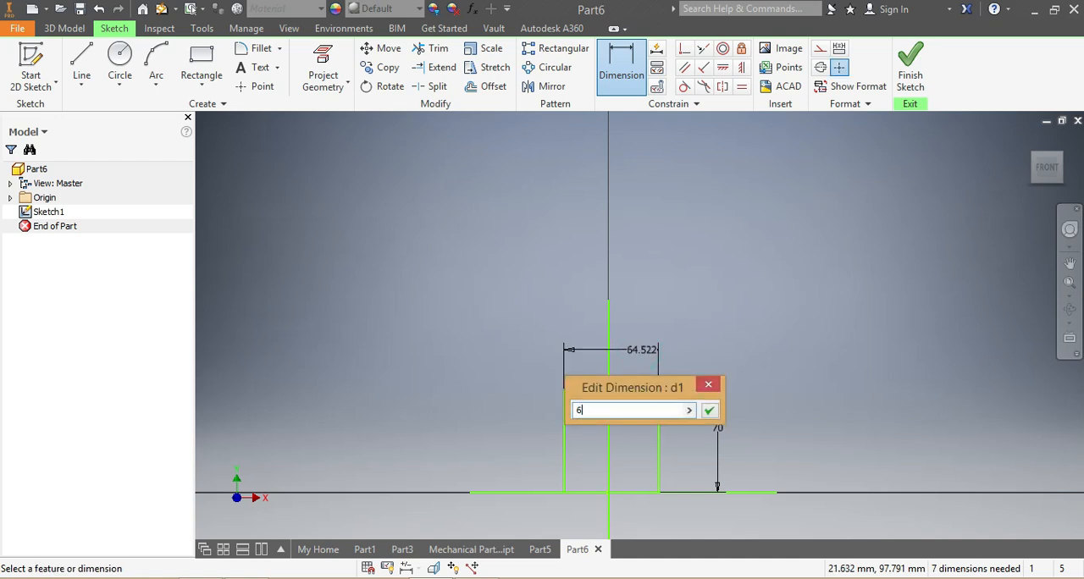
pyautogui.write('0')
pyautogui.press('Return')
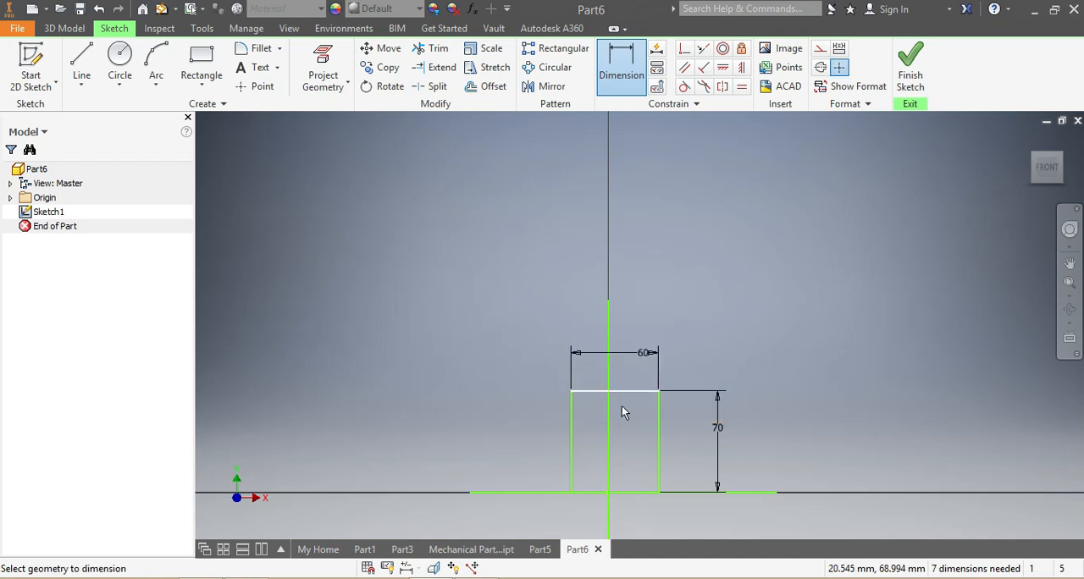
# Dimension the distance from the rectangle's left side to the vertical line at 30 mm.
pyautogui.click(572, 436)
pyautogui.click(609, 471)
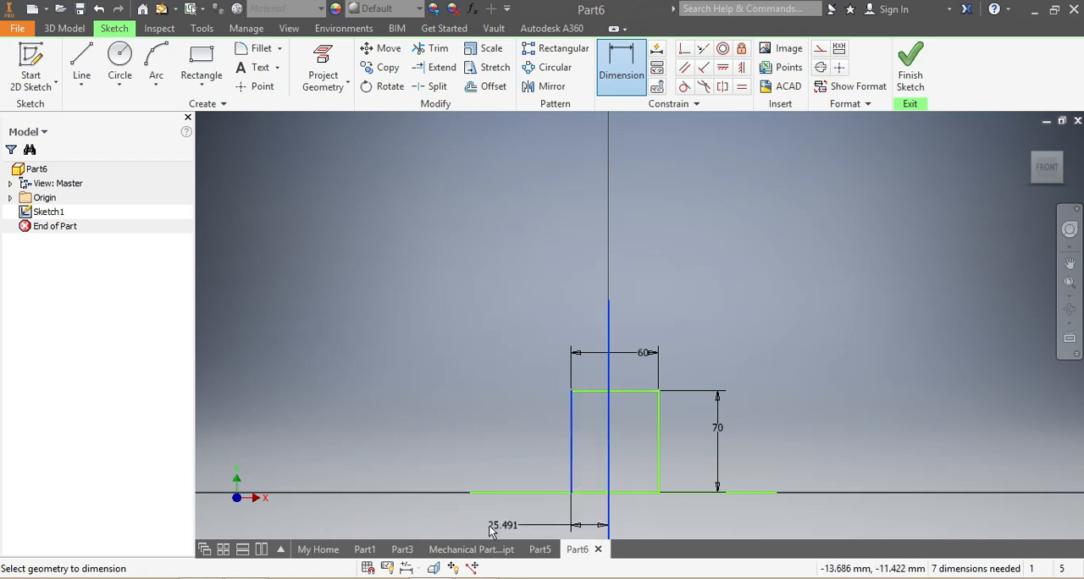
pyautogui.click(433, 516)
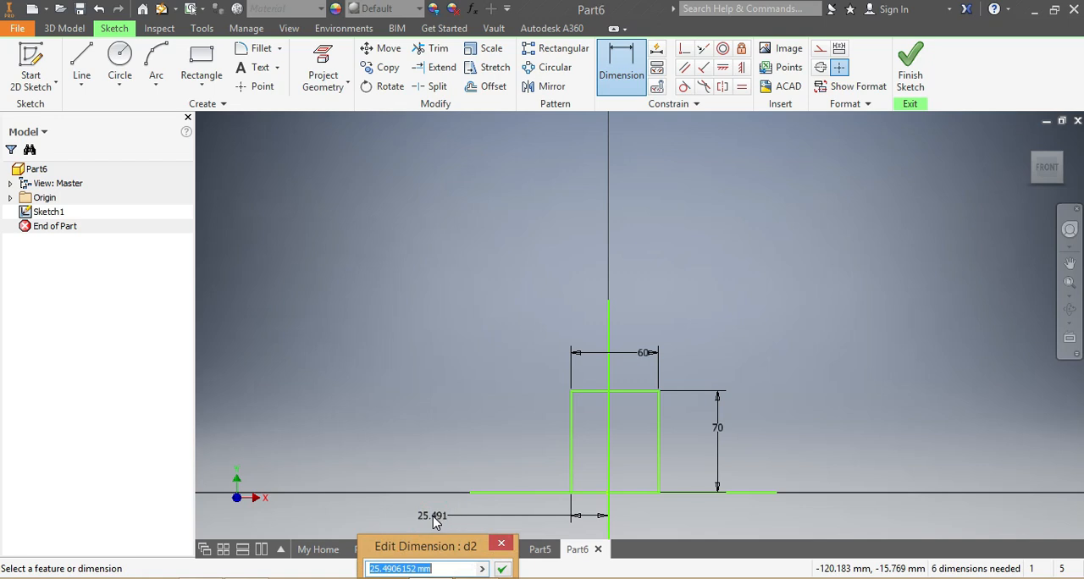
pyautogui.write('30')
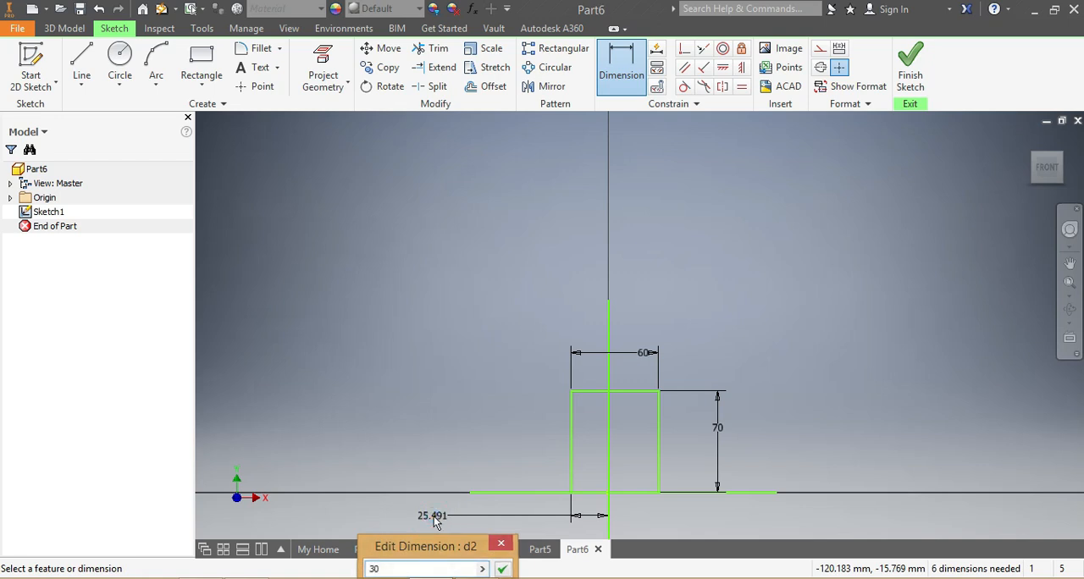
pyautogui.press('Return')
# Move the vertical line back onto the Y axis so it passes through the origin.
pyautogui.scroll(5, 641, 514)
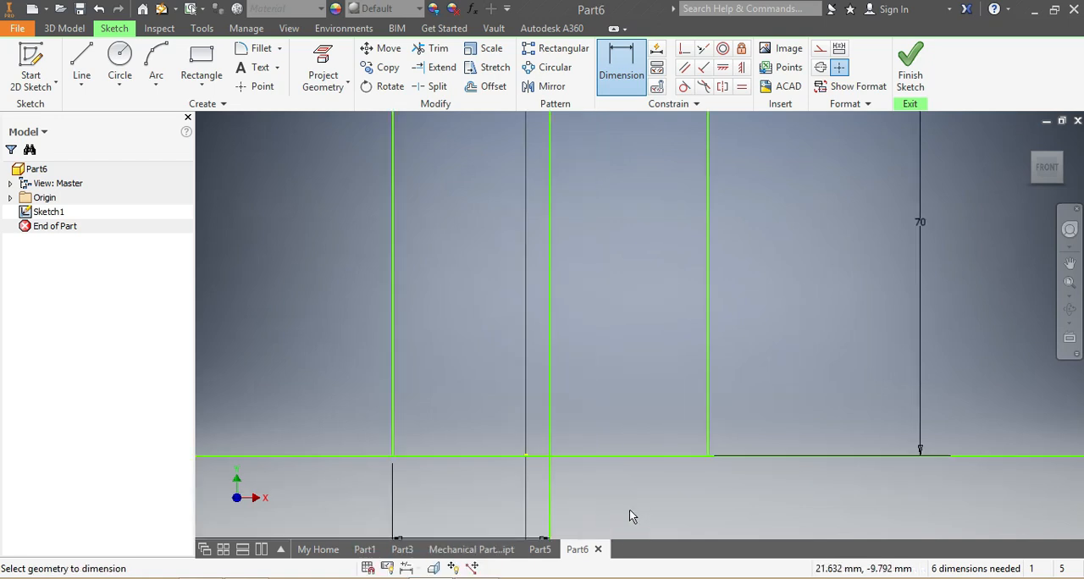
pyautogui.press('Escape')
pyautogui.moveTo(550, 434); pyautogui.dragTo(526, 437)
# Draw a small rectangle about 31 mm wide inside the 60 × 70 mm rectangle, starting from its upper edge.
pyautogui.scroll(-5, 525, 477)
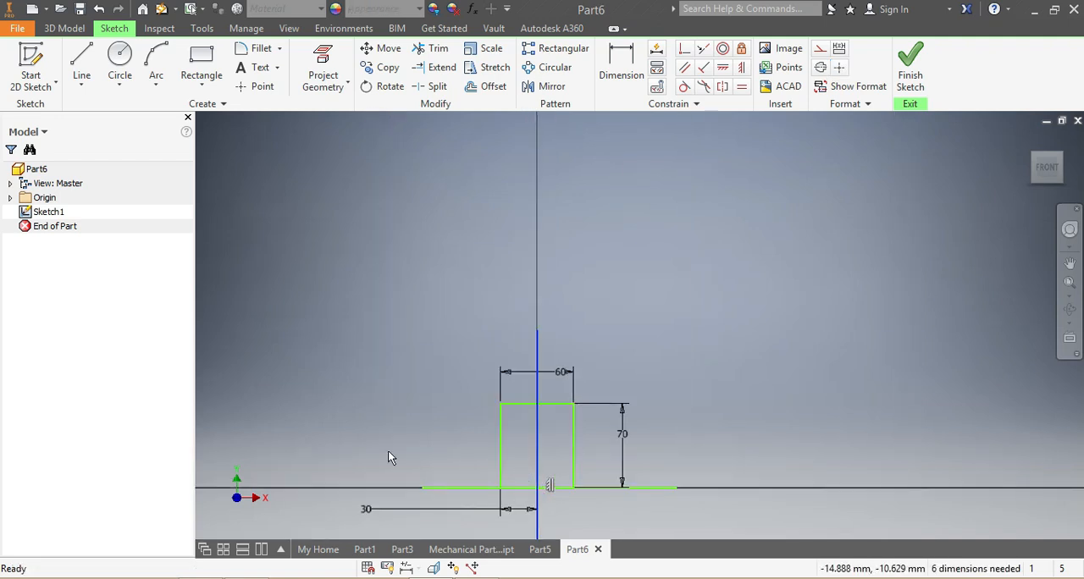
pyautogui.click(197, 57)
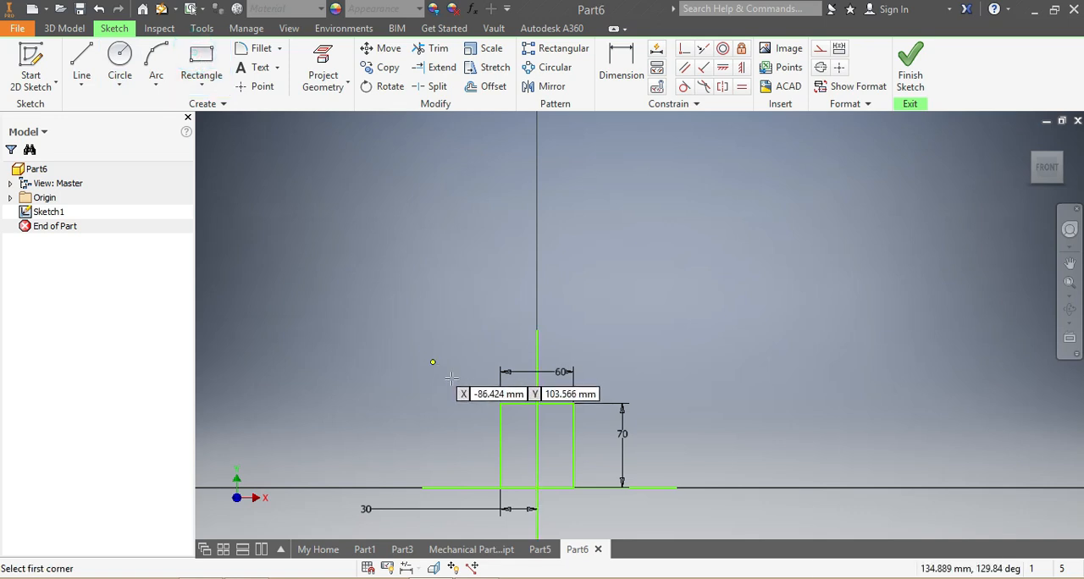
pyautogui.click(519, 406)
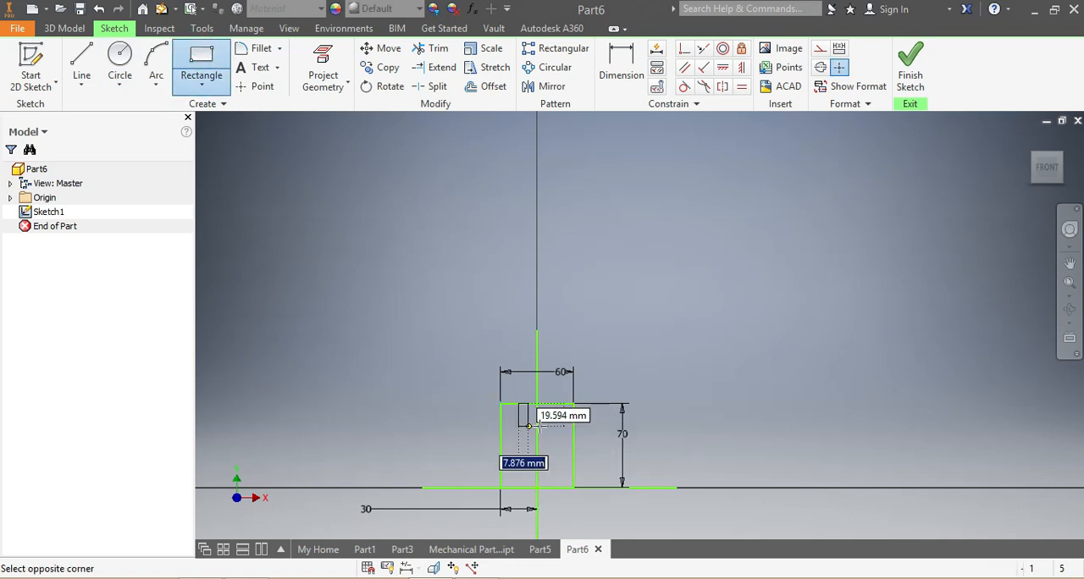
pyautogui.click(555, 420)
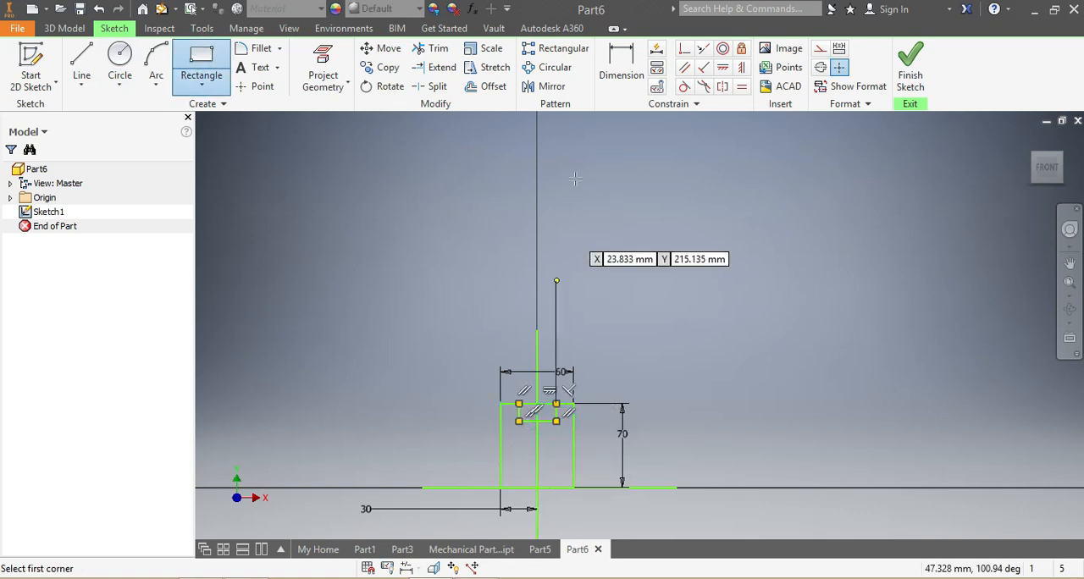
# Dimension the small inner rectangle's width at 44 mm.
pyautogui.click(619, 66)
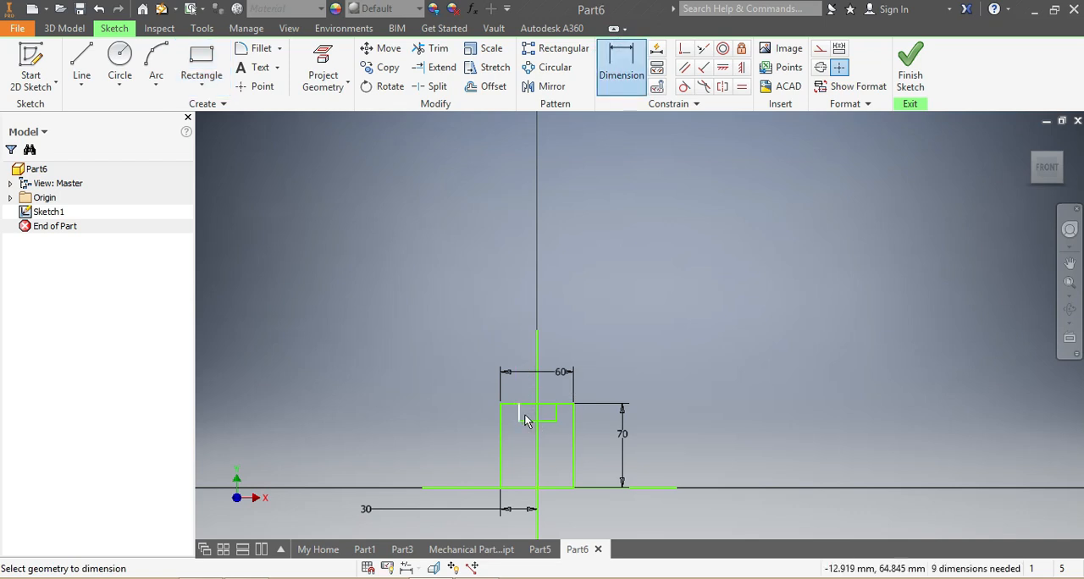
pyautogui.click(425, 433)
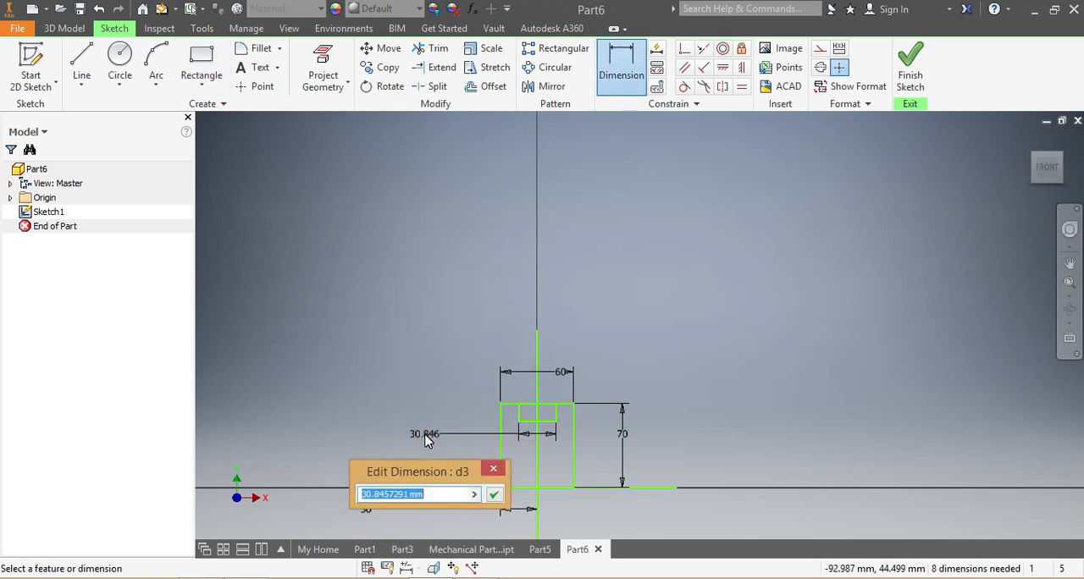
pyautogui.write('44')
pyautogui.press('Return')
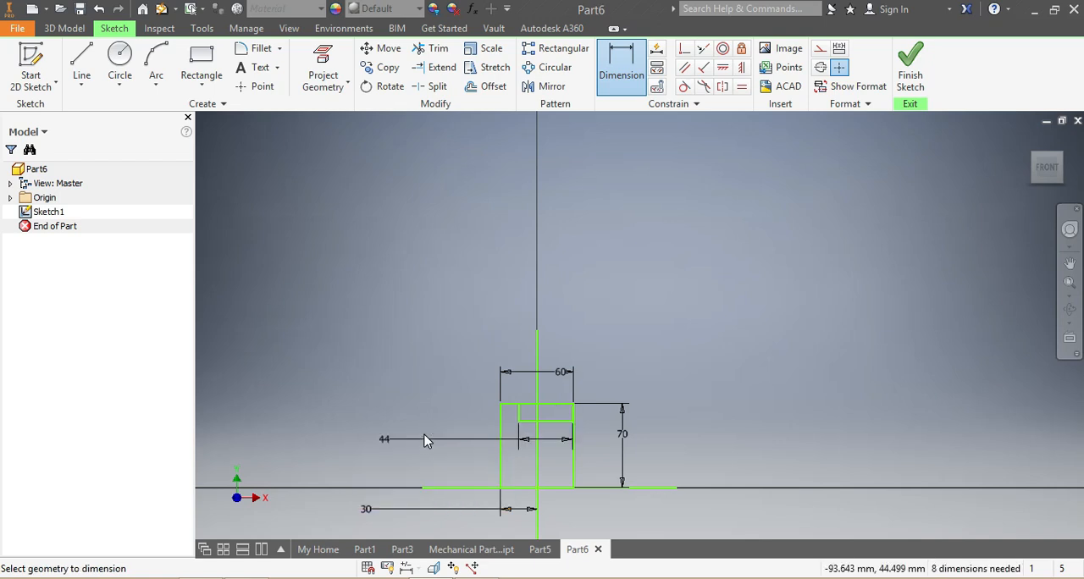
# Dimension the distance from the inner rectangle's left side to the vertical line at 22 mm.
pyautogui.scroll(2, 528, 421)
pyautogui.click(508, 418)
pyautogui.click(539, 417)
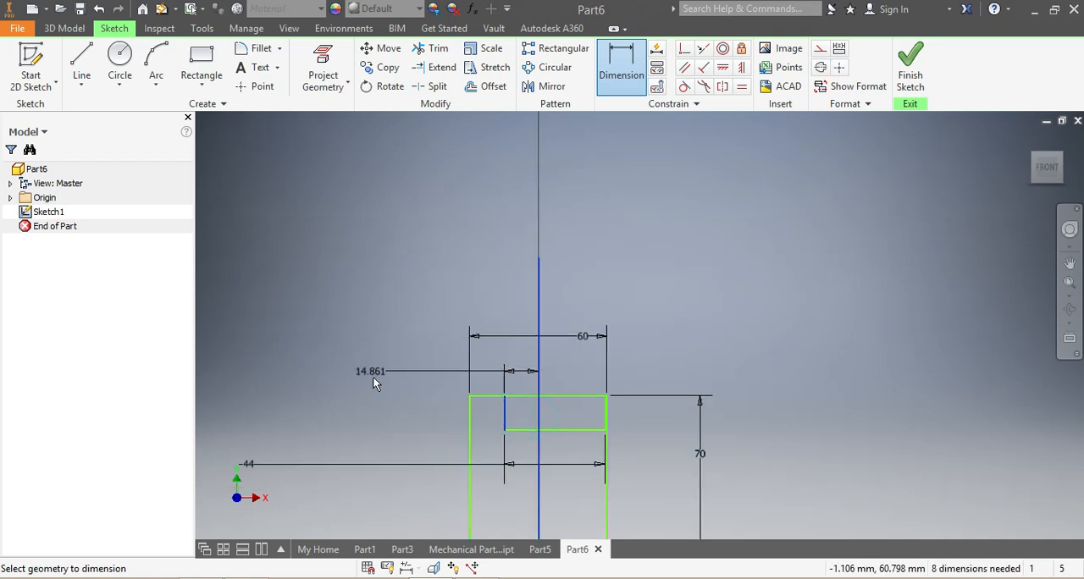
pyautogui.click(360, 381)
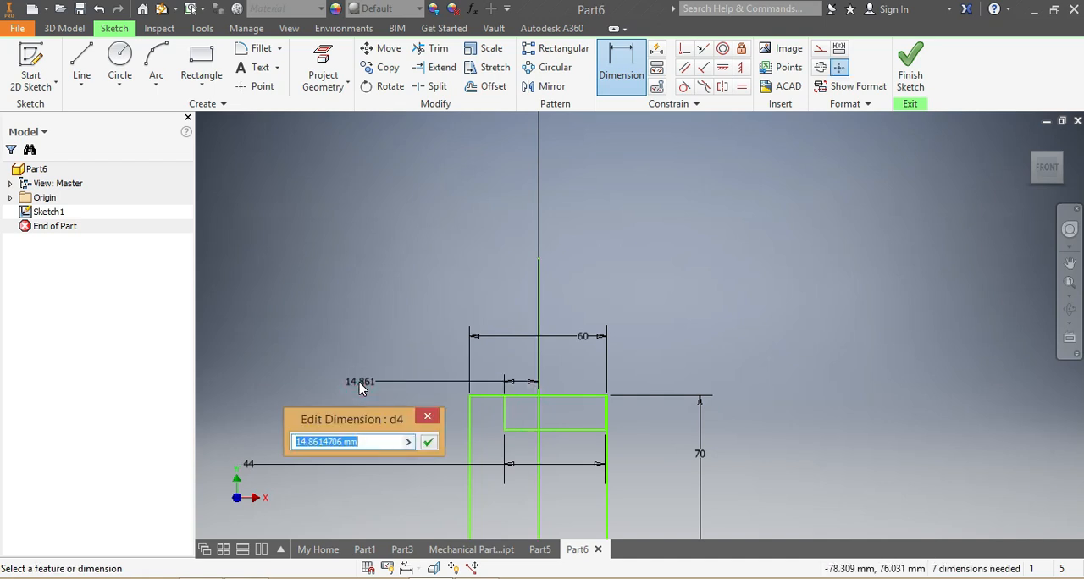
pyautogui.write('22')
pyautogui.press('Return')
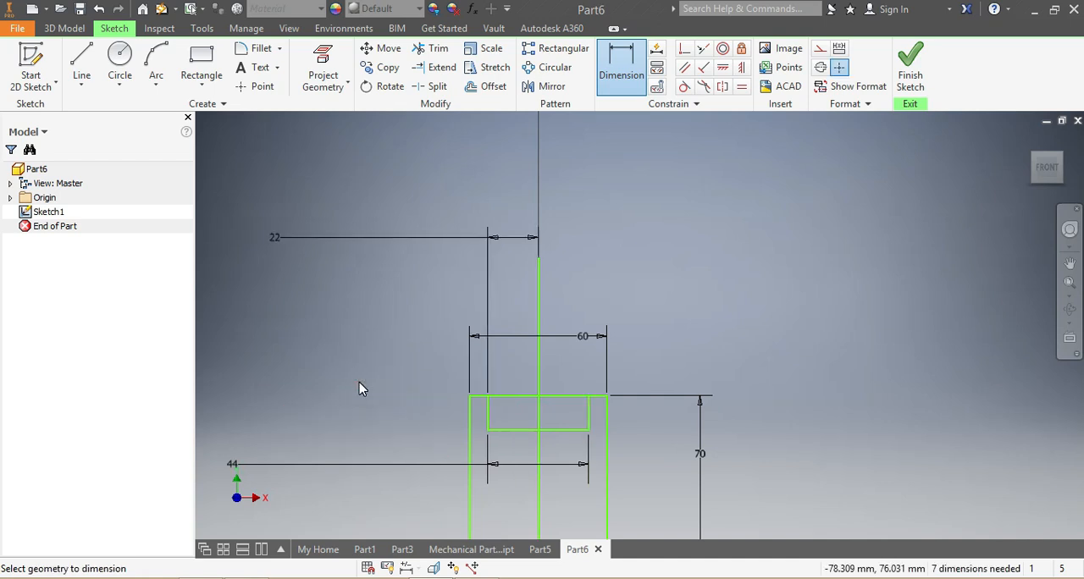
# Draw a wide, low rectangle across the base of the 60 × 70 mm rectangle, spanning above and below the horizontal line.
pyautogui.scroll(-3, 461, 427)
pyautogui.scroll(2, 430, 474)
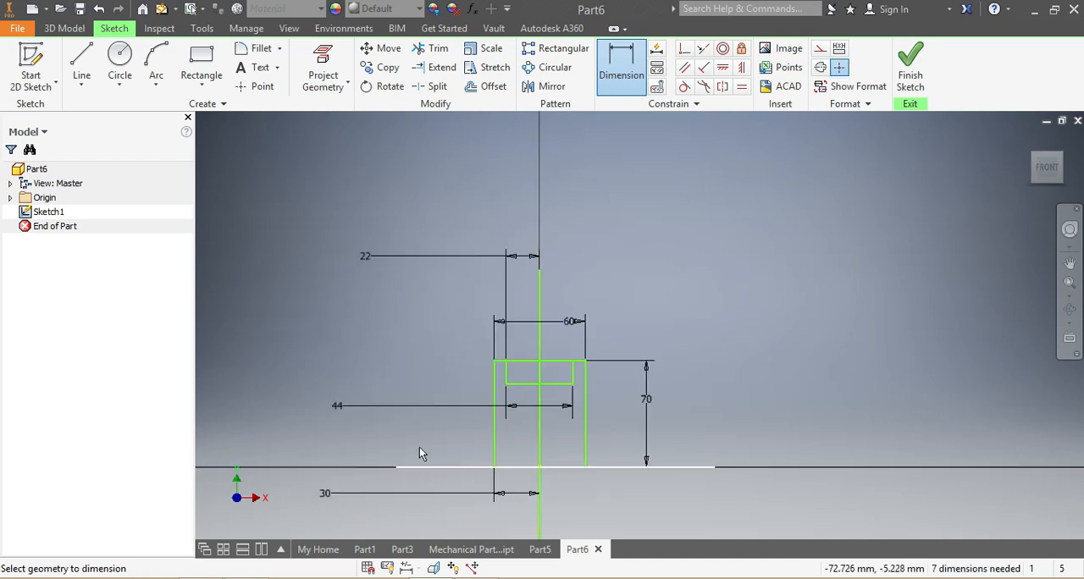
pyautogui.click(201, 55)
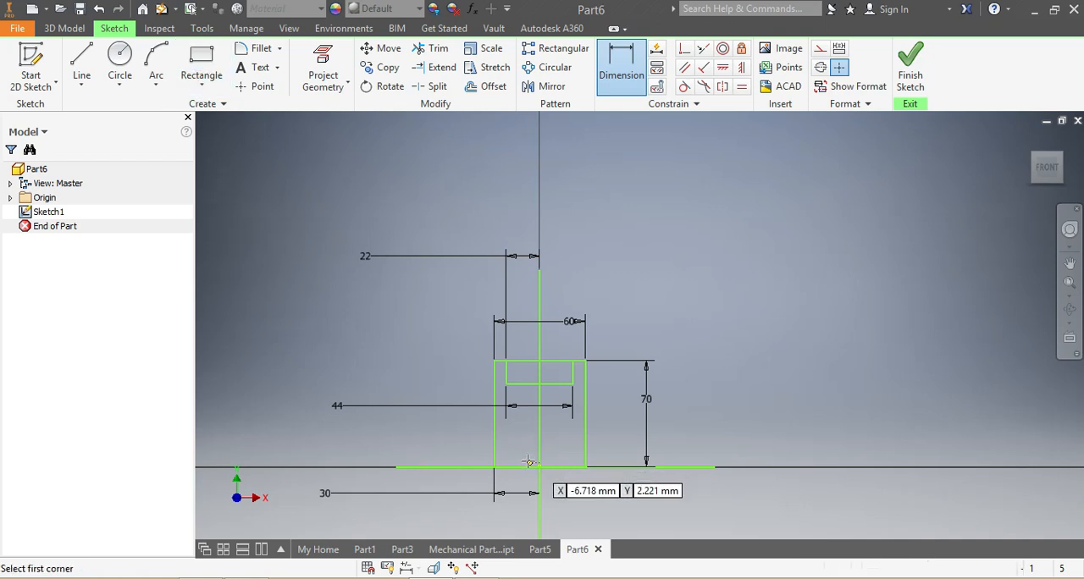
pyautogui.click(474, 447)
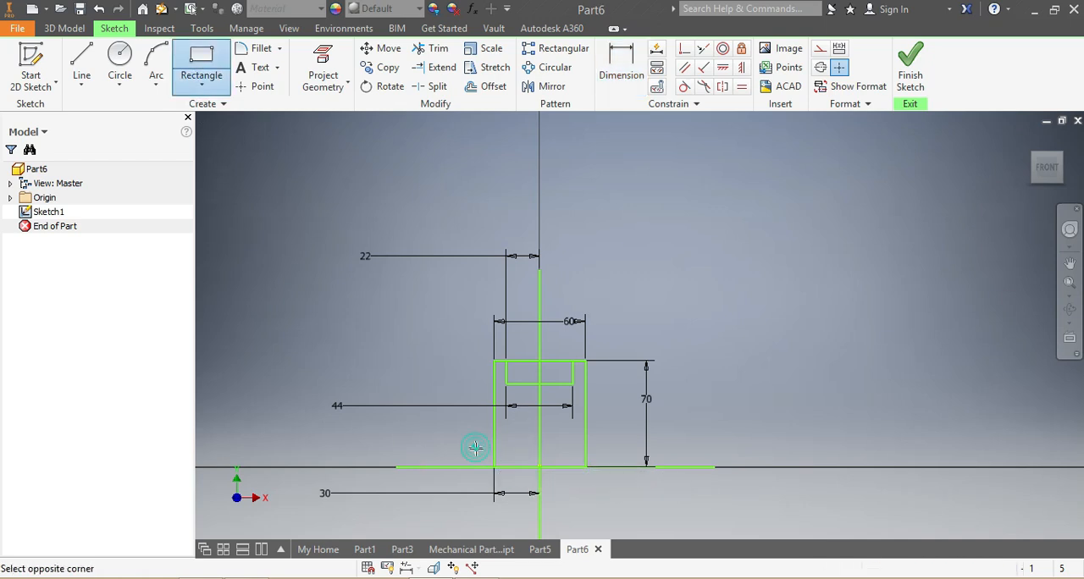
pyautogui.scroll(3, 610, 473)
pyautogui.click(600, 477)
# Draw a second, flatter rectangle about 103 mm wide across the base, extending past both ends of the first base rectangle.
pyautogui.scroll(-5, 598, 472)
pyautogui.scroll(3, 483, 489)
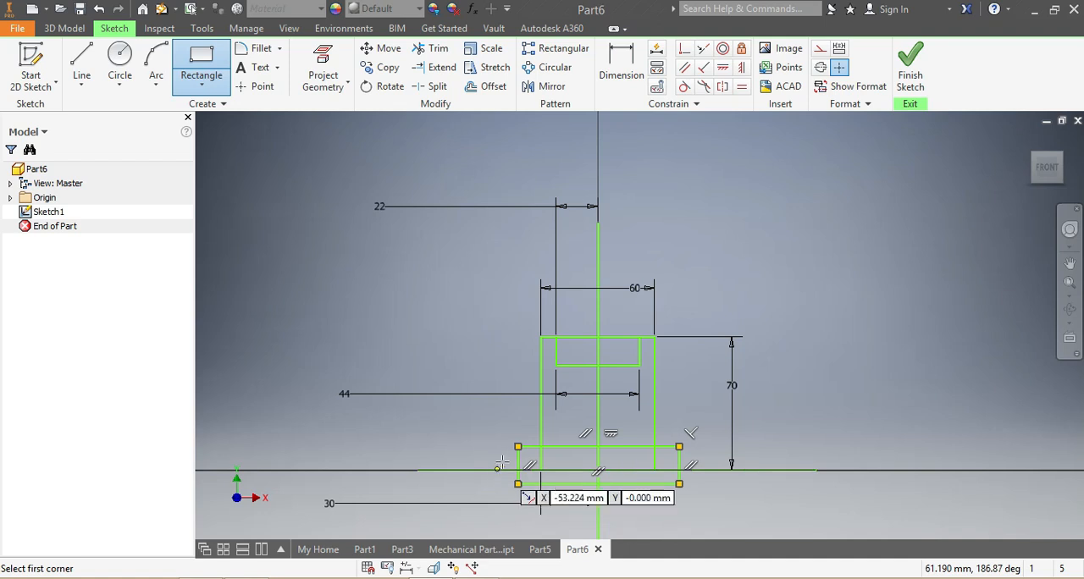
pyautogui.click(501, 458)
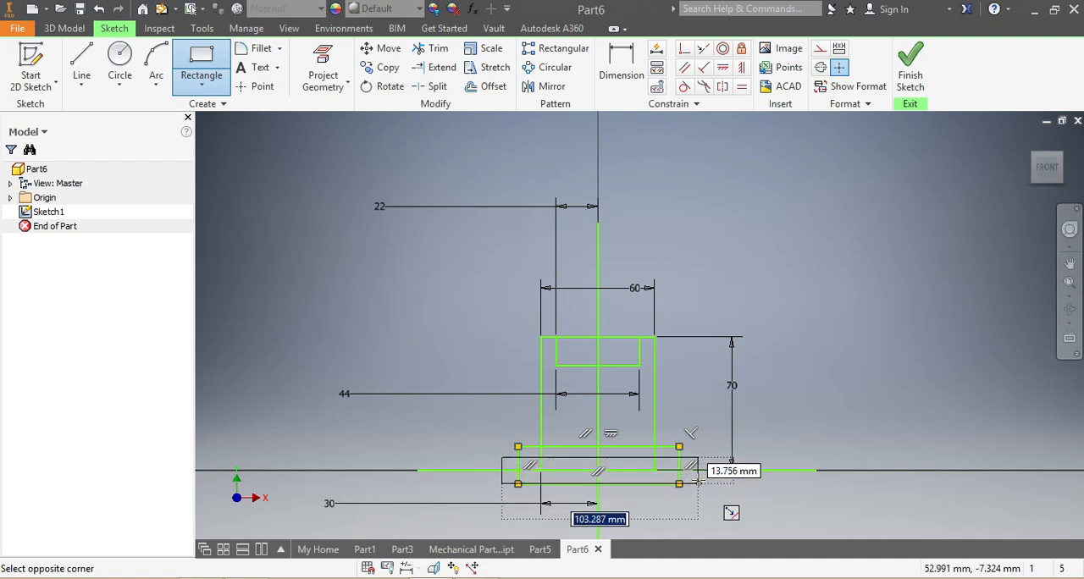
pyautogui.click(698, 477)
# Dimension the narrower base rectangle's top edge at 15 mm above the horizontal line.
pyautogui.scroll(-2, 671, 454)
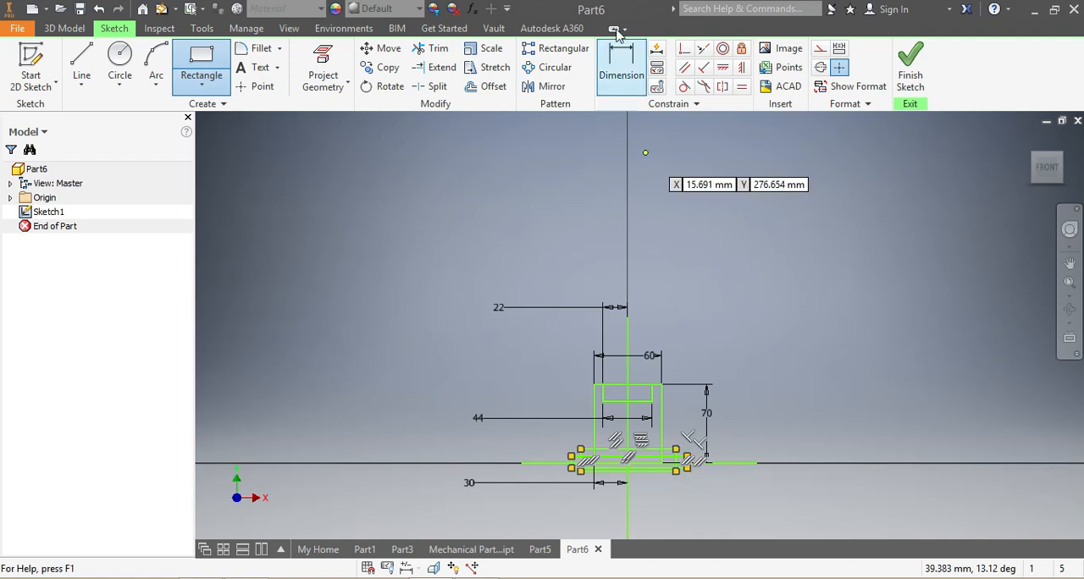
pyautogui.click(620, 63)
pyautogui.scroll(3, 583, 490)
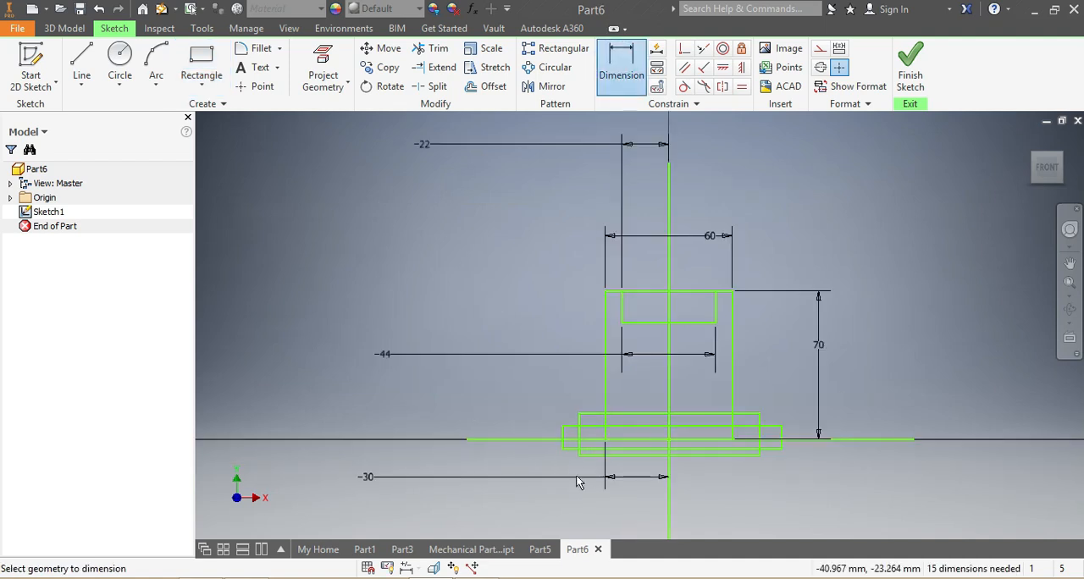
pyautogui.click(582, 414)
pyautogui.click(546, 440)
pyautogui.click(412, 430)
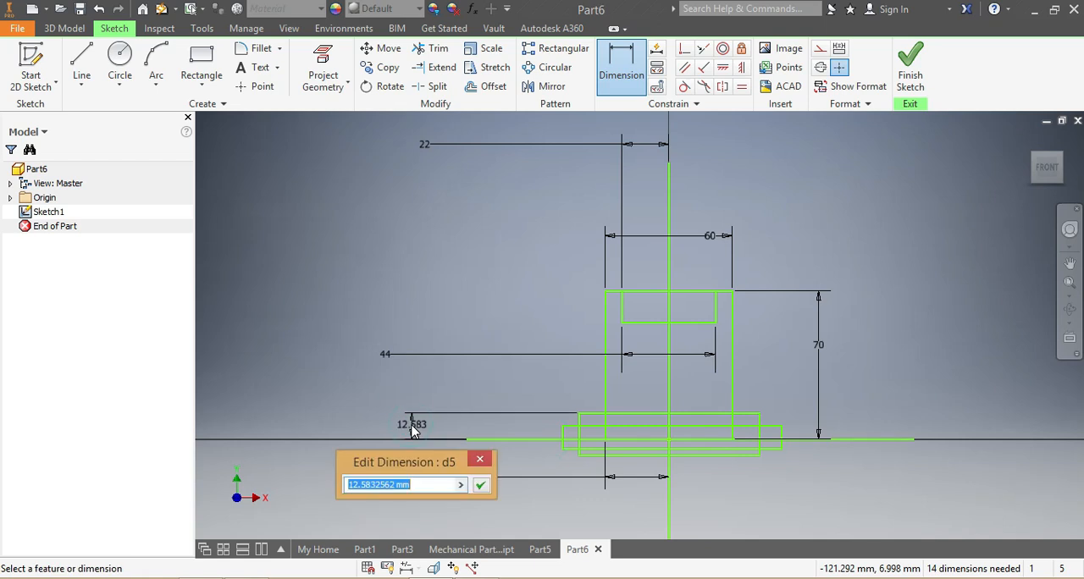
pyautogui.write('15')
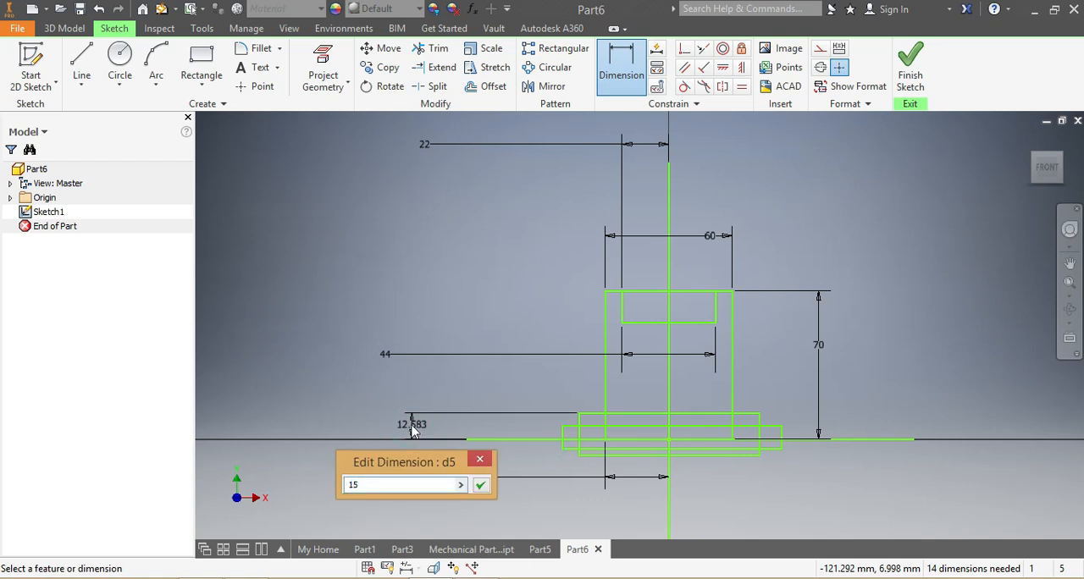
pyautogui.press('Return')
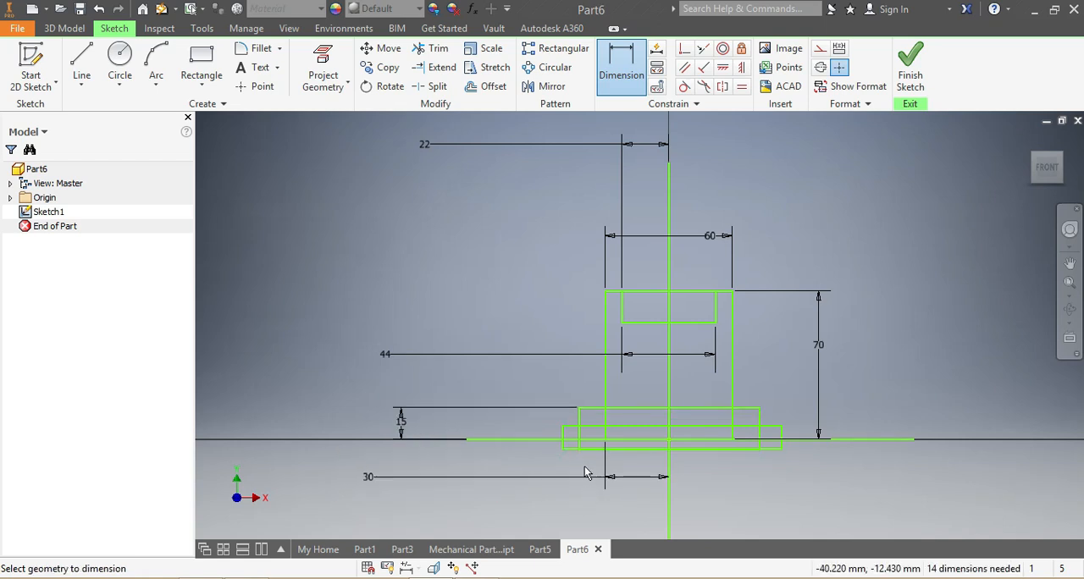
# Dimension the wider base rectangle's top edge at 10 mm above the horizontal line.
pyautogui.scroll(-2, 584, 472)
pyautogui.scroll(5, 584, 472)
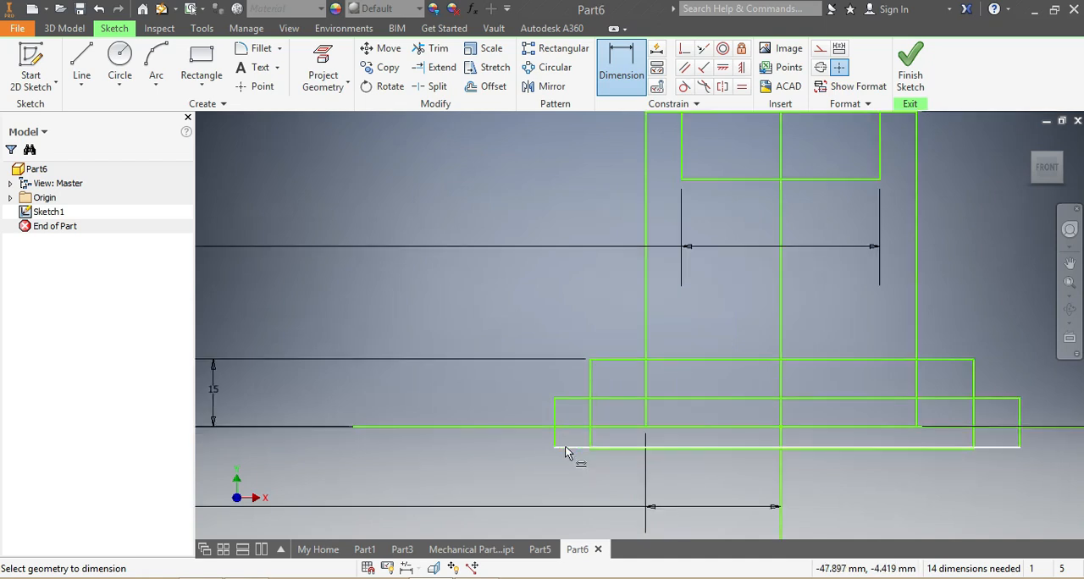
pyautogui.click(611, 398)
pyautogui.click(614, 427)
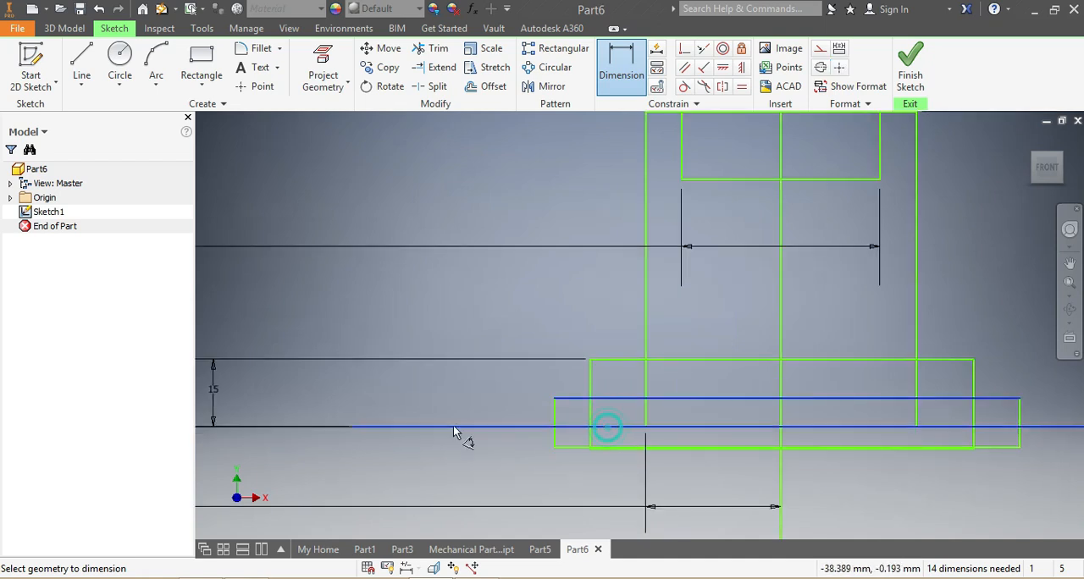
pyautogui.click(428, 409)
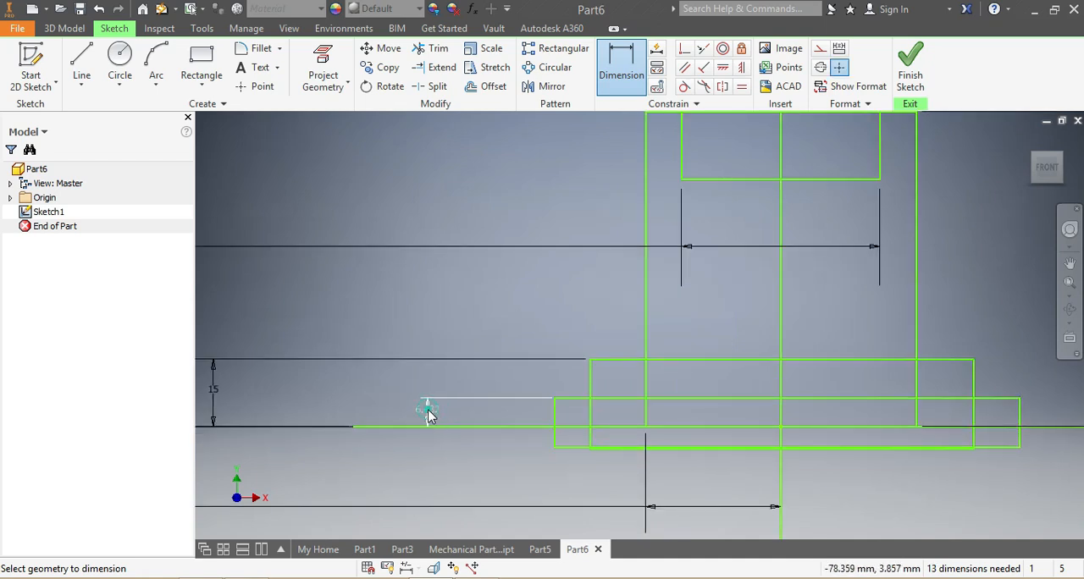
pyautogui.write('10')
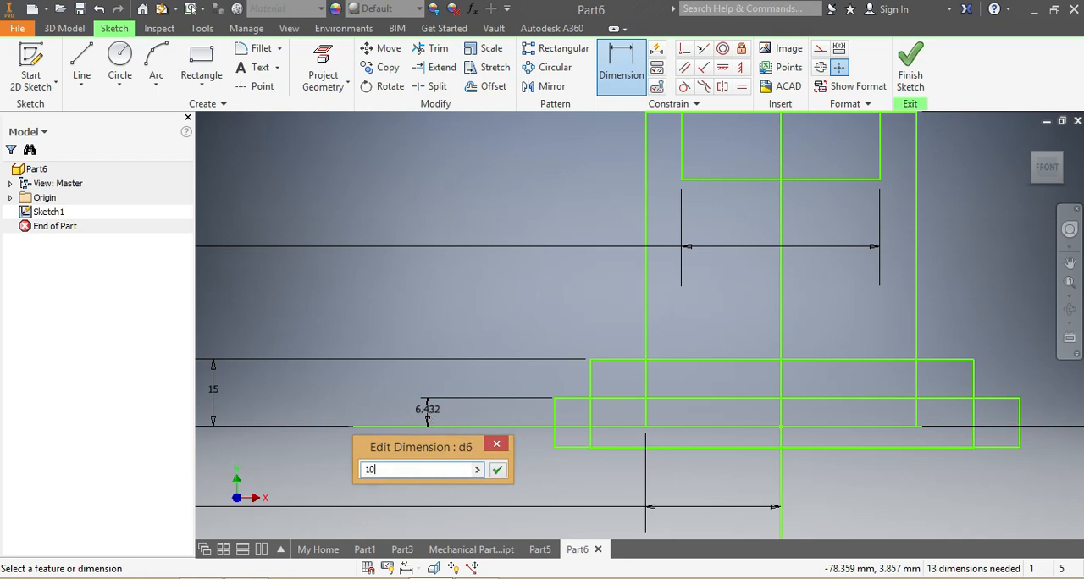
pyautogui.press('Return')
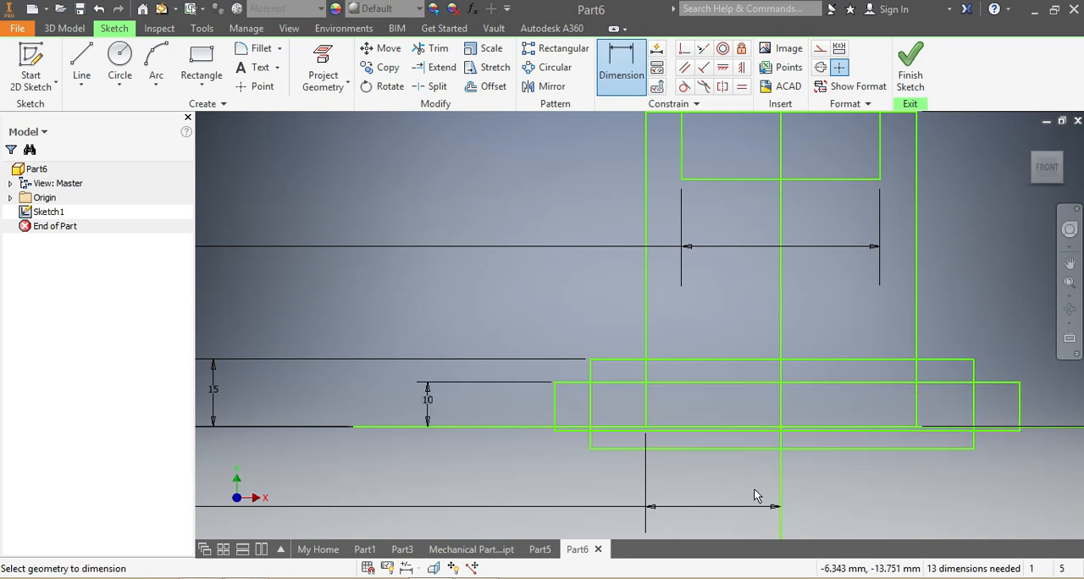
# Dimension the narrower base rectangle's width at 70 mm.
pyautogui.scroll(-4, 655, 470)
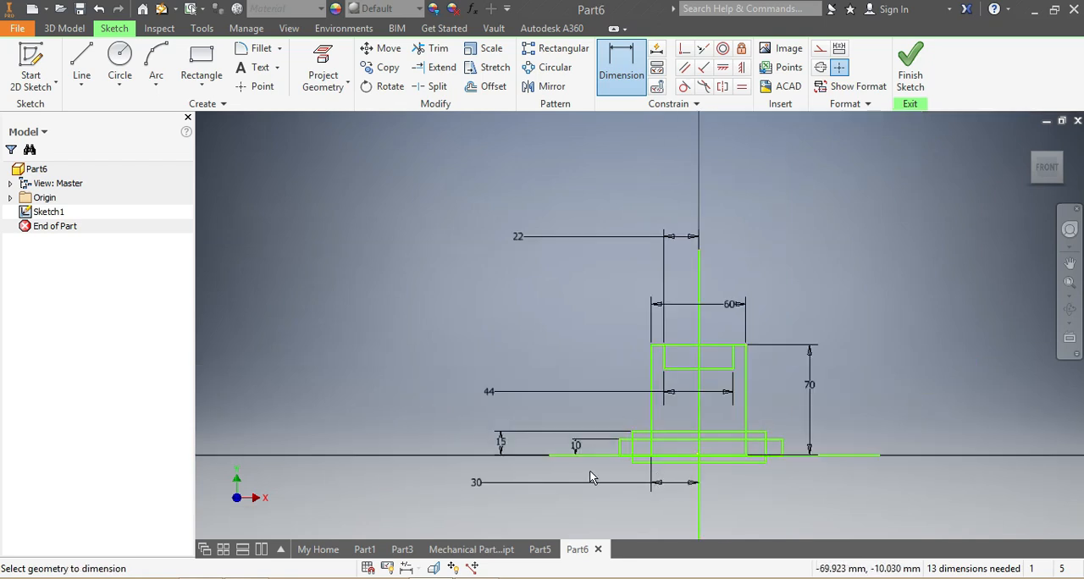
pyautogui.scroll(3, 589, 470)
pyautogui.click(629, 76)
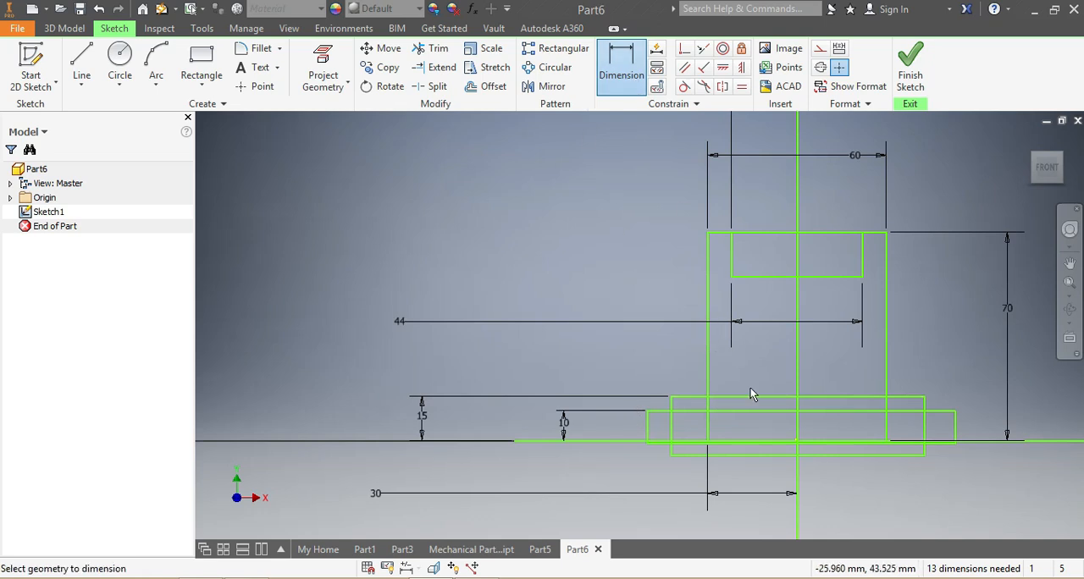
pyautogui.click(758, 397)
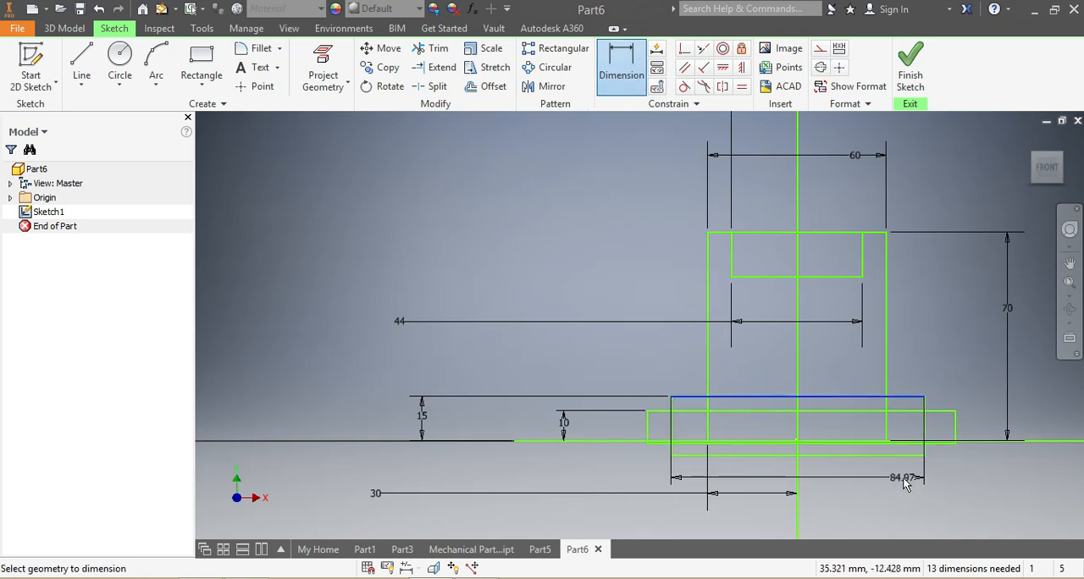
pyautogui.click(899, 488)
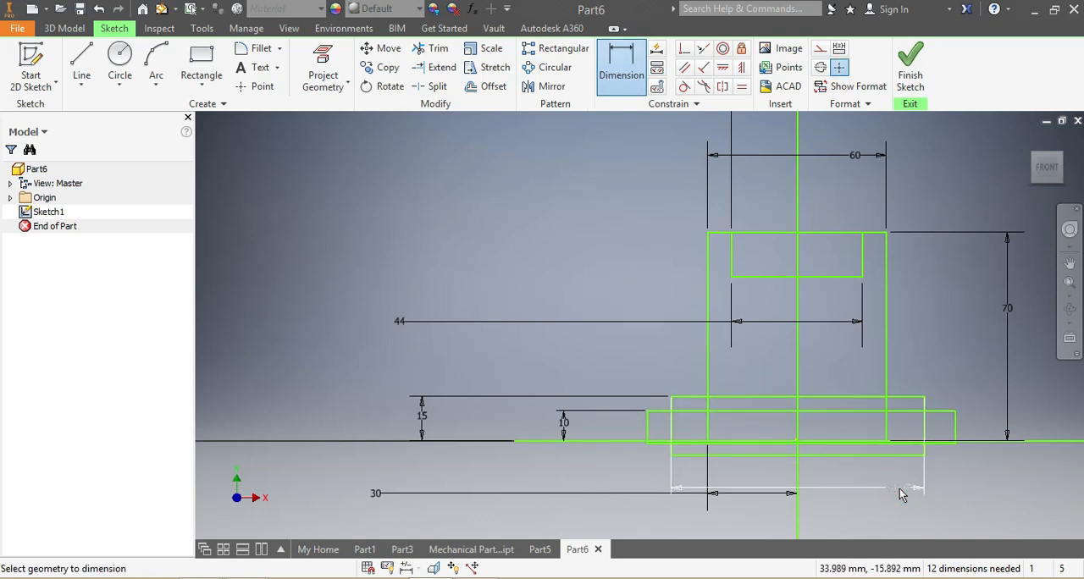
pyautogui.click(900, 492)
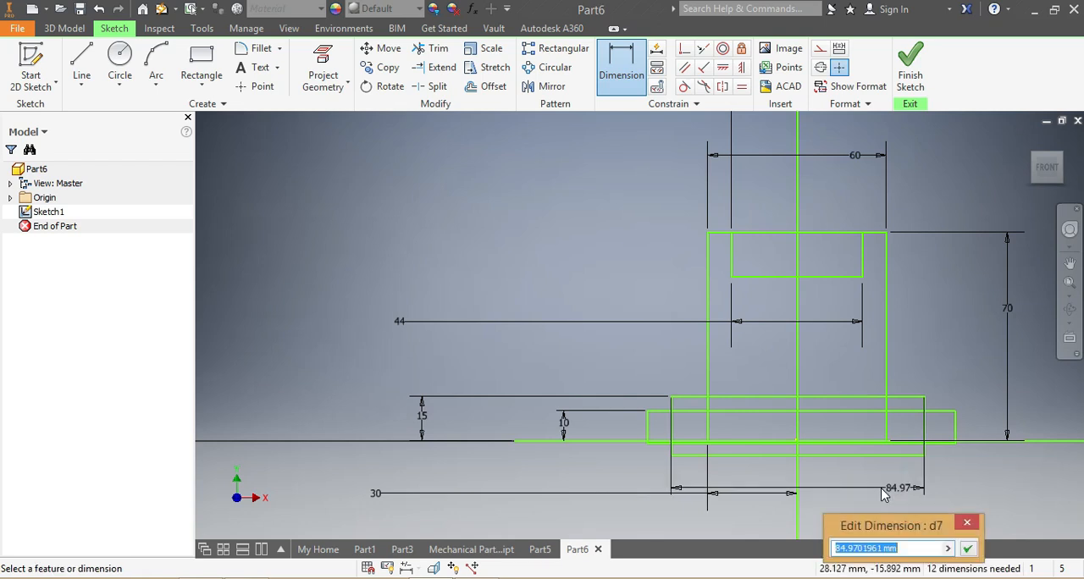
pyautogui.write('7')
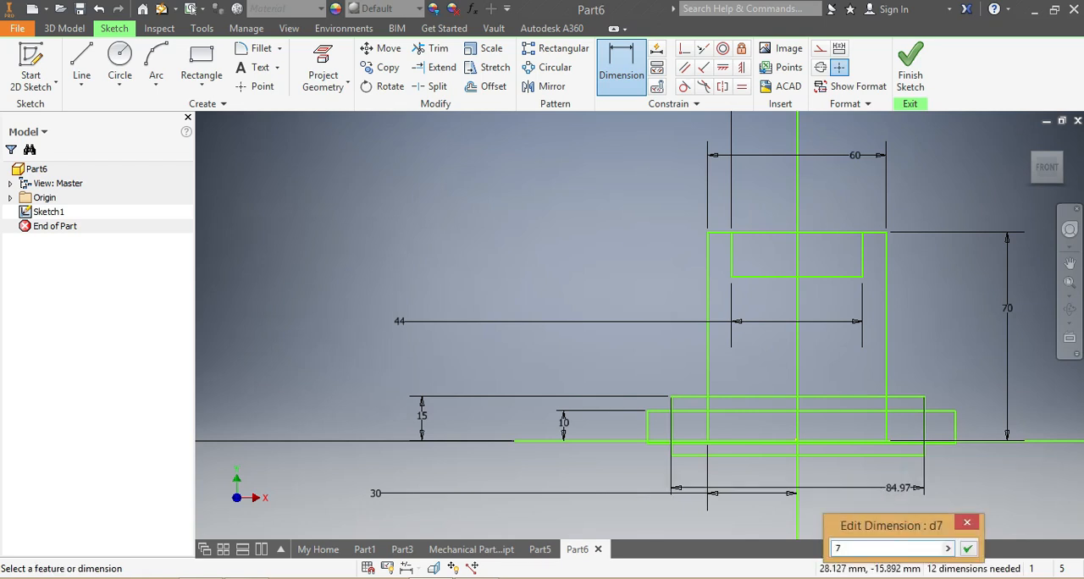
pyautogui.press('Return')
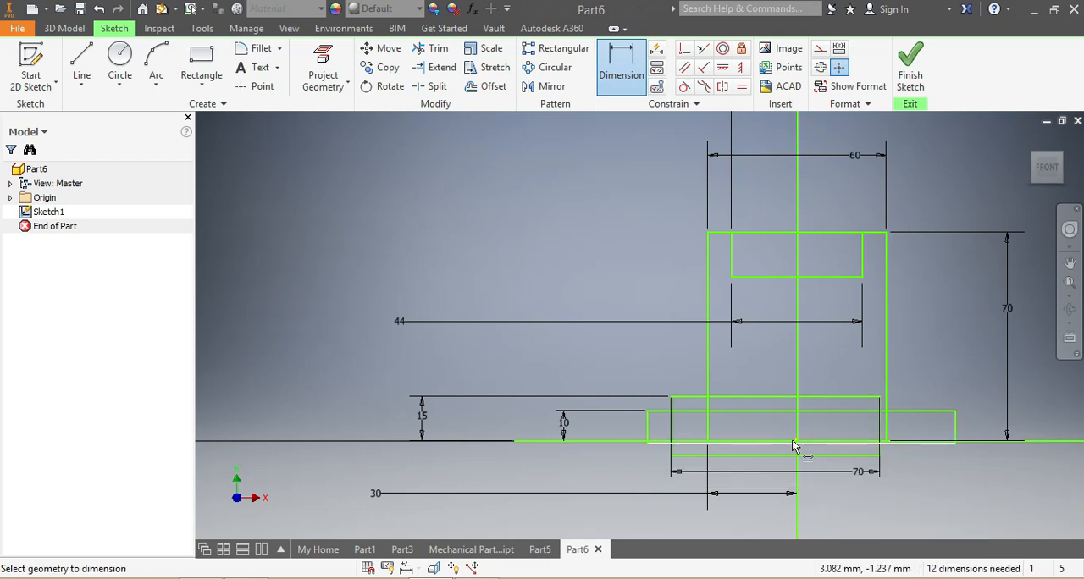
# Dimension the distance from the 70 mm base rectangle's left side to the vertical line at 35 mm.
pyautogui.scroll(2, 795, 445)
pyautogui.click(562, 412)
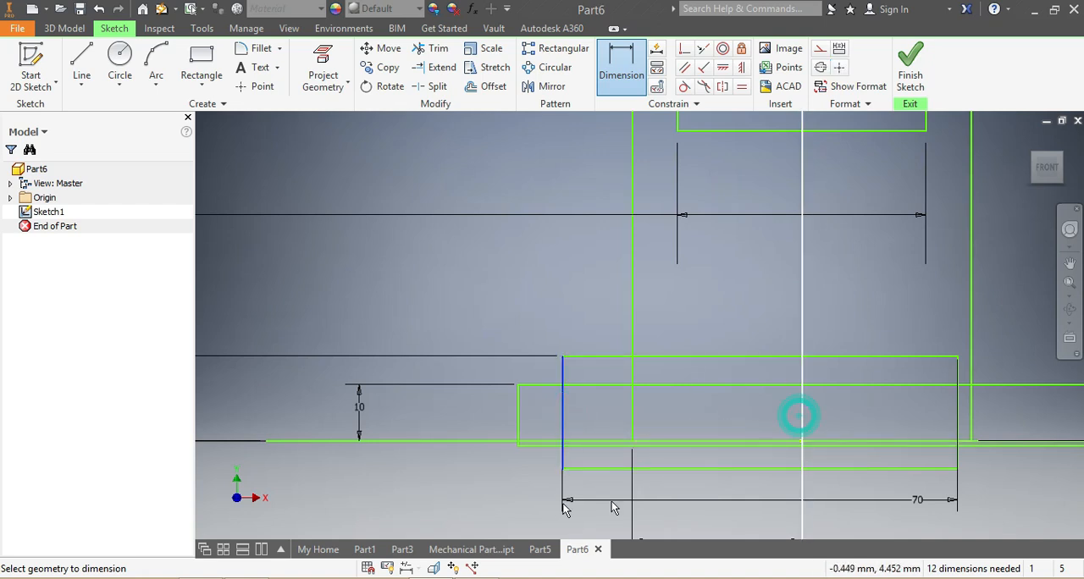
pyautogui.click(474, 489)
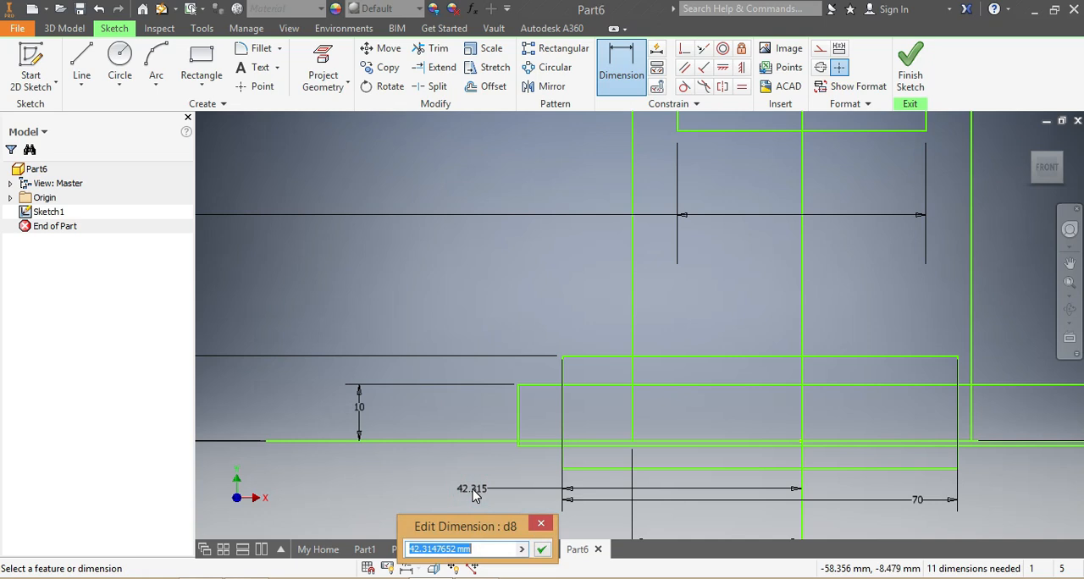
pyautogui.write('3')
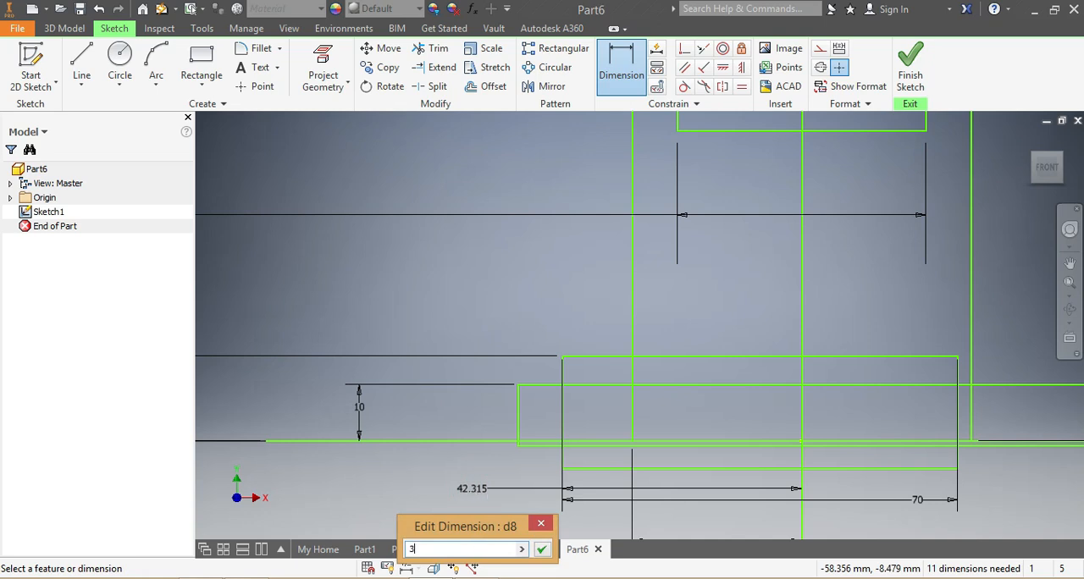
pyautogui.write('5')
pyautogui.press('Return')
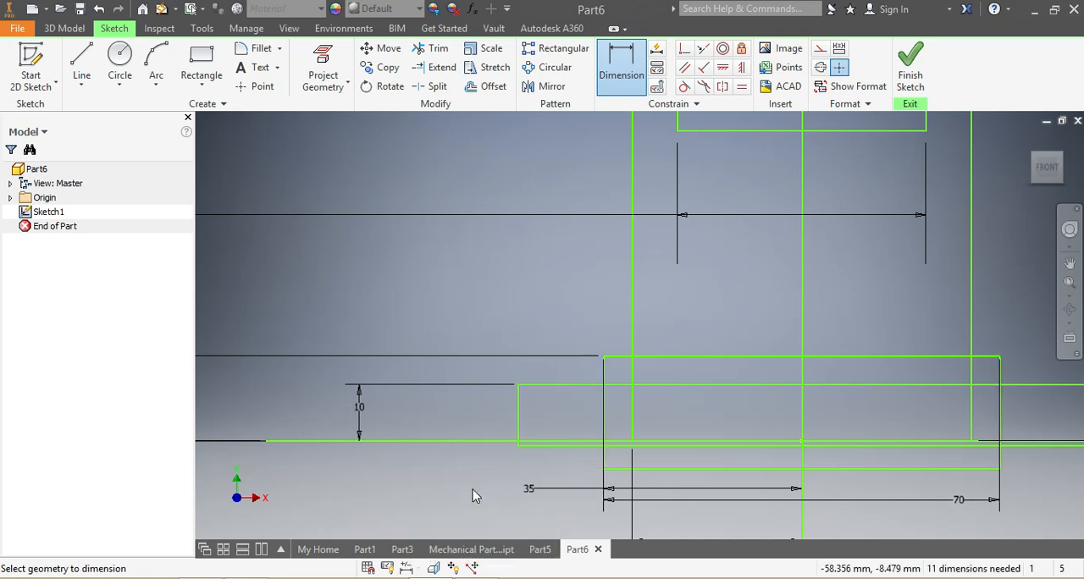
# Draw a small upright rectangle across the vertical line, from about 35 mm height down to the 70 mm base rectangle's top edge.
pyautogui.scroll(-3, 722, 465)
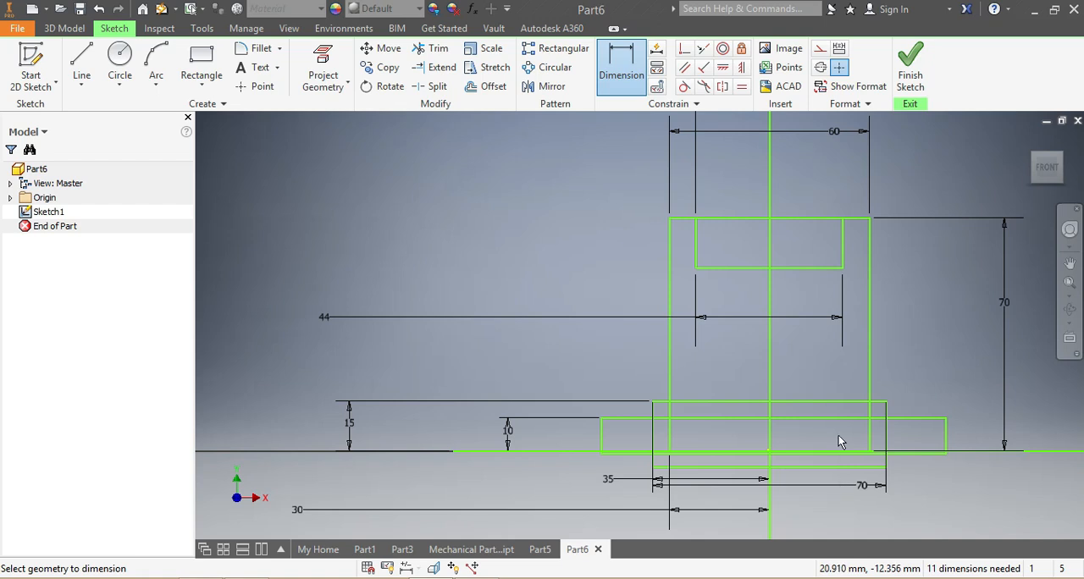
pyautogui.click(200, 63)
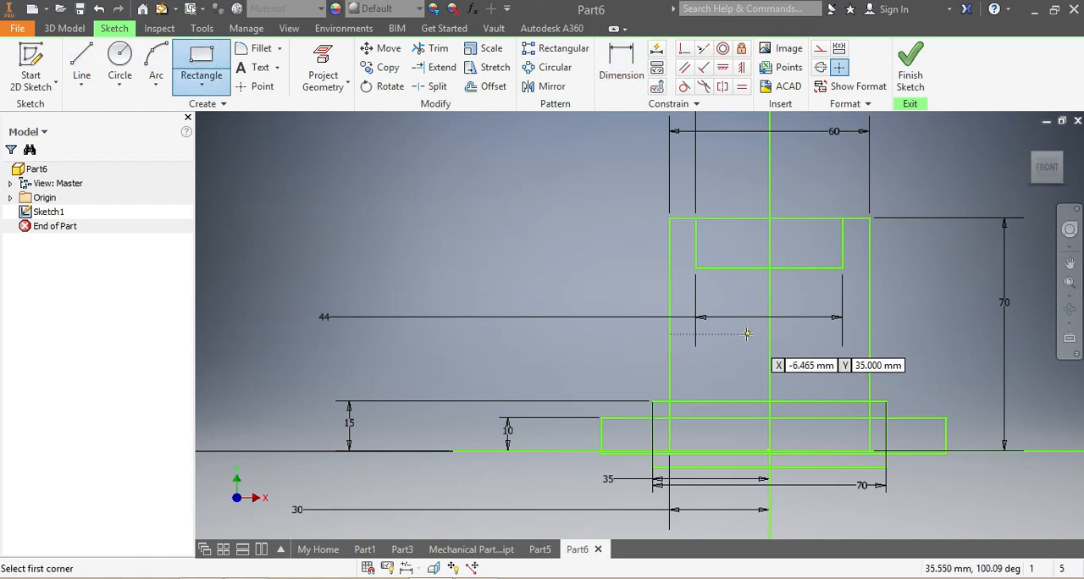
pyautogui.click(744, 334)
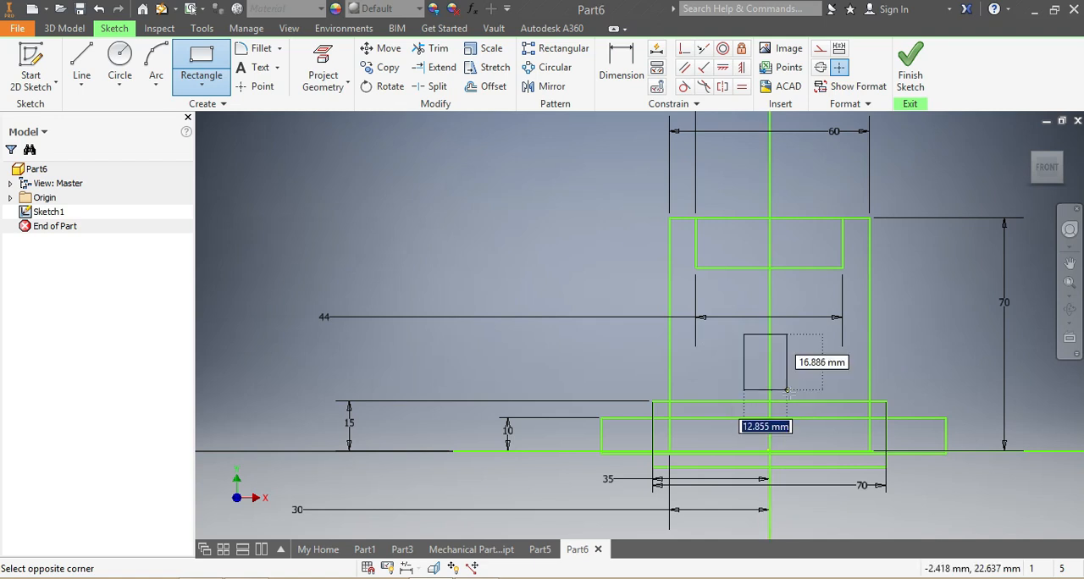
pyautogui.click(794, 401)
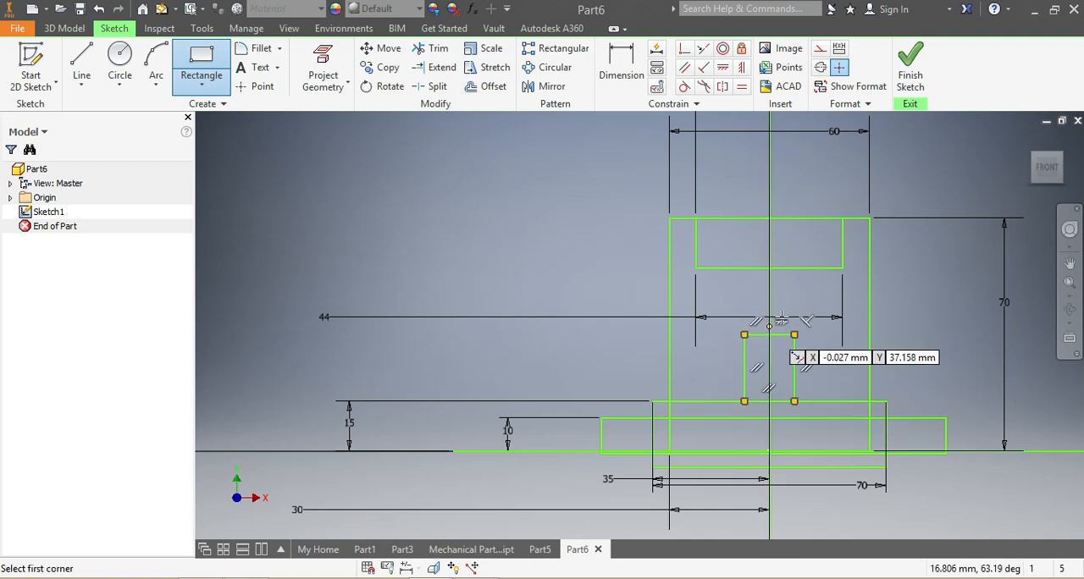
# Dimension the small upright rectangle's top edge at 35 mm above the horizontal line.
pyautogui.click(620, 61)
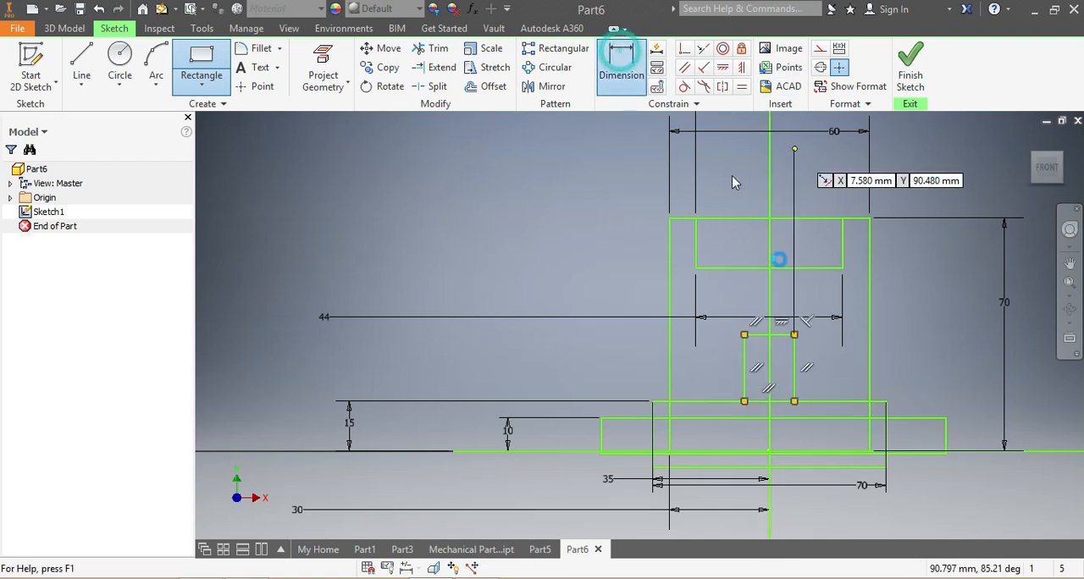
pyautogui.click(779, 335)
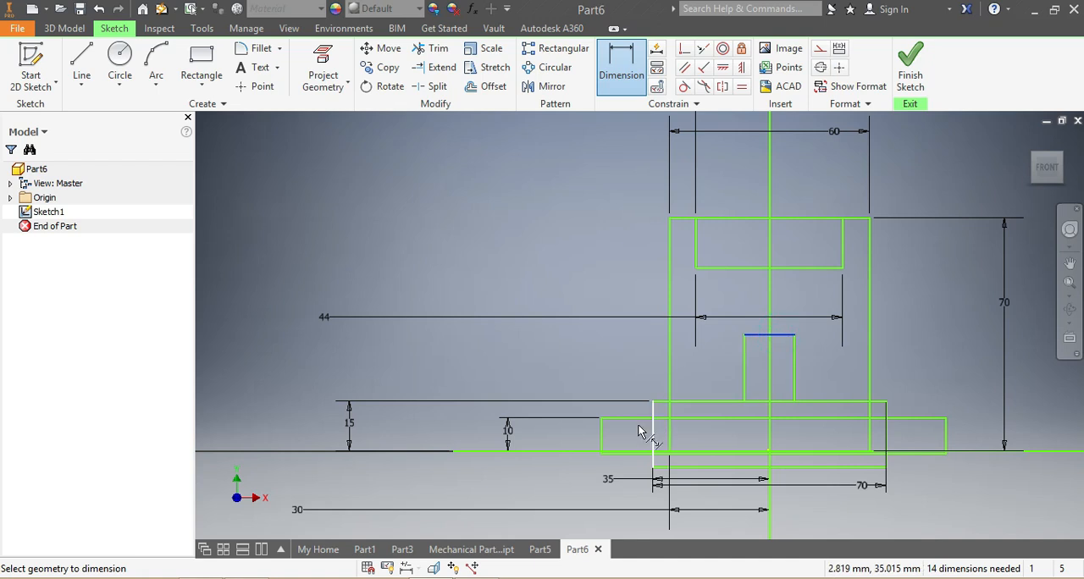
pyautogui.click(583, 454)
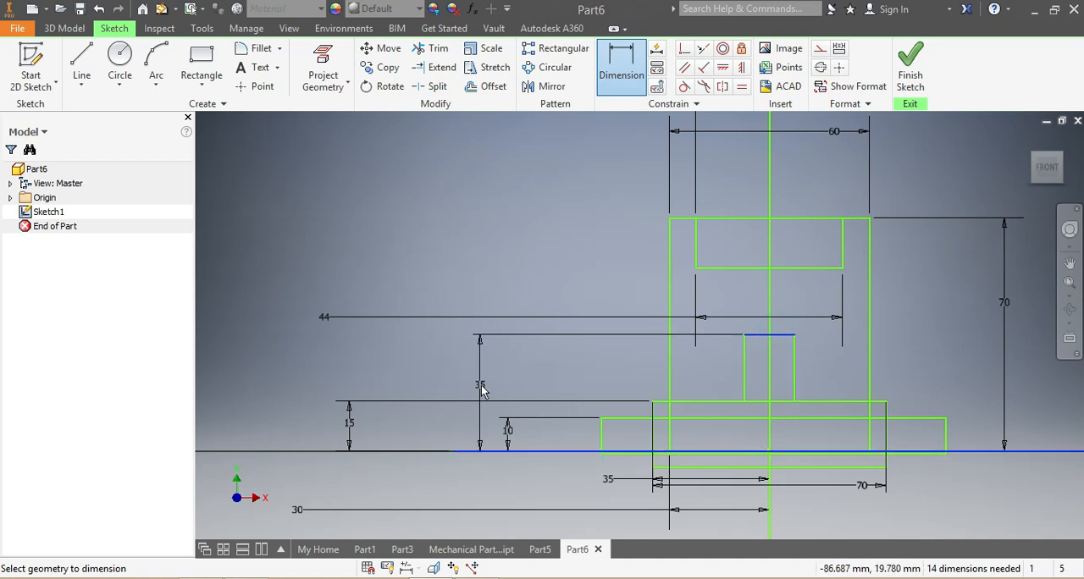
pyautogui.click(481, 392)
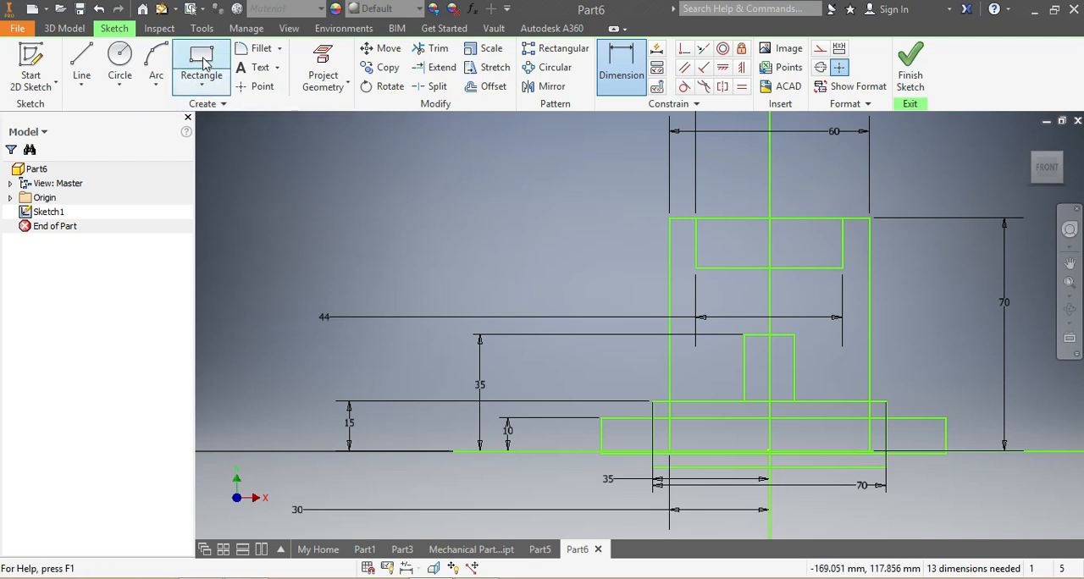
# Draw two sloping lines from the 60 mm rectangle's sides, starting about 49 mm high, down to the small upright rectangle's top corners.
pyautogui.click(82, 71)
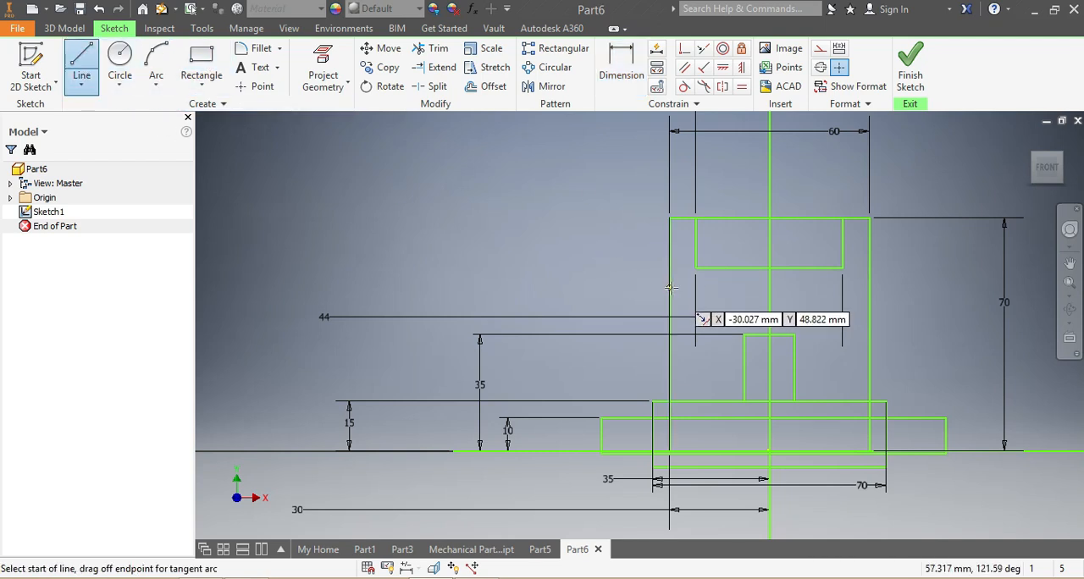
pyautogui.click(669, 288)
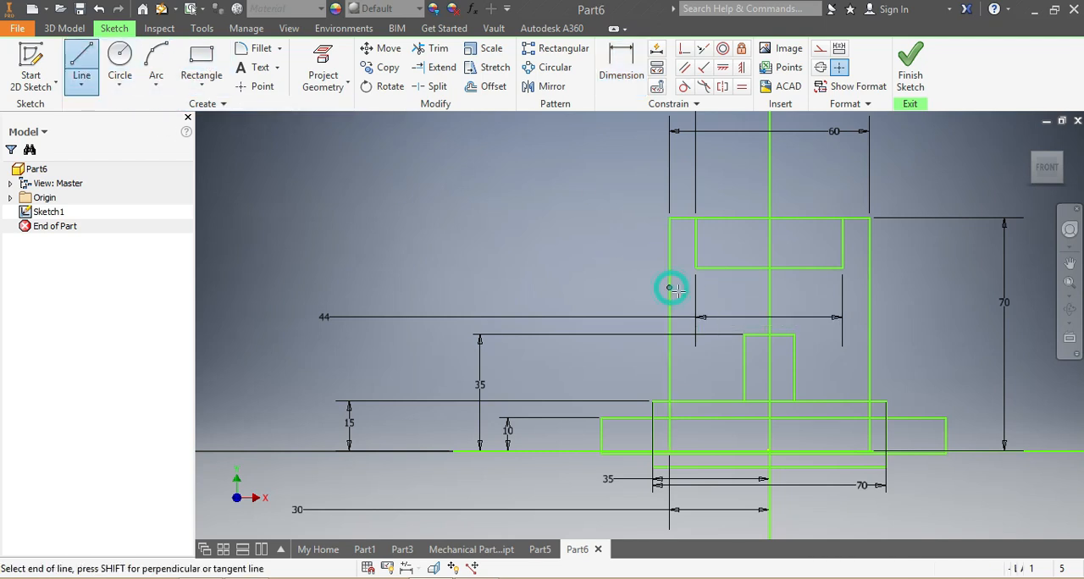
pyautogui.doubleClick(743, 335)
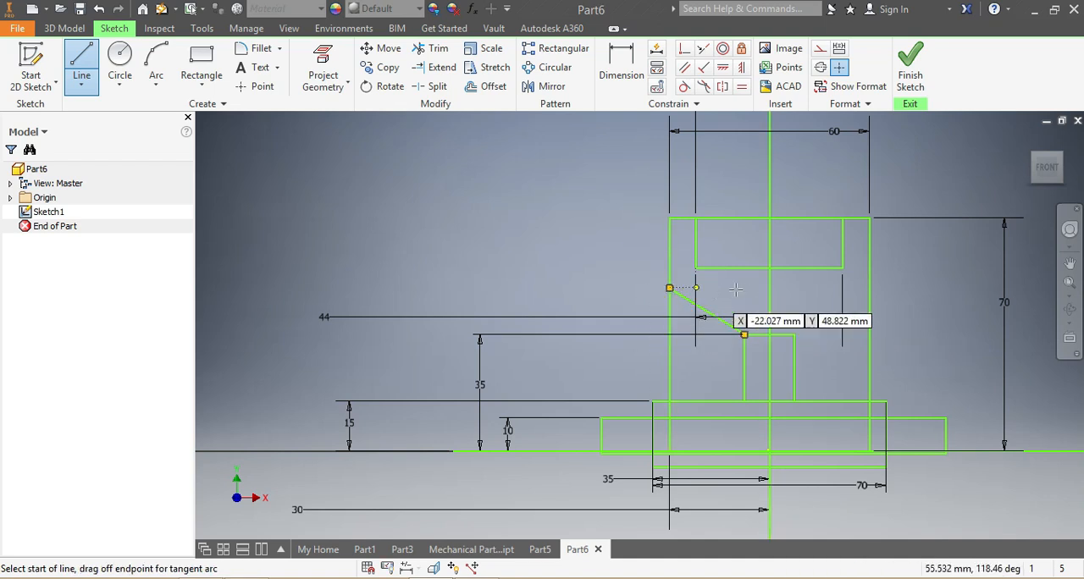
pyautogui.click(868, 287)
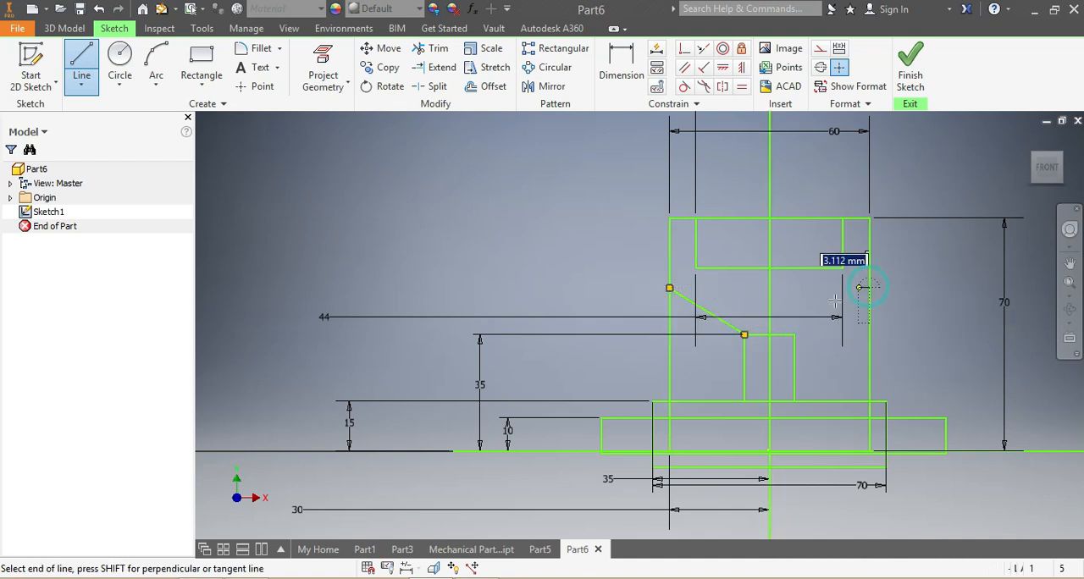
pyautogui.doubleClick(793, 335)
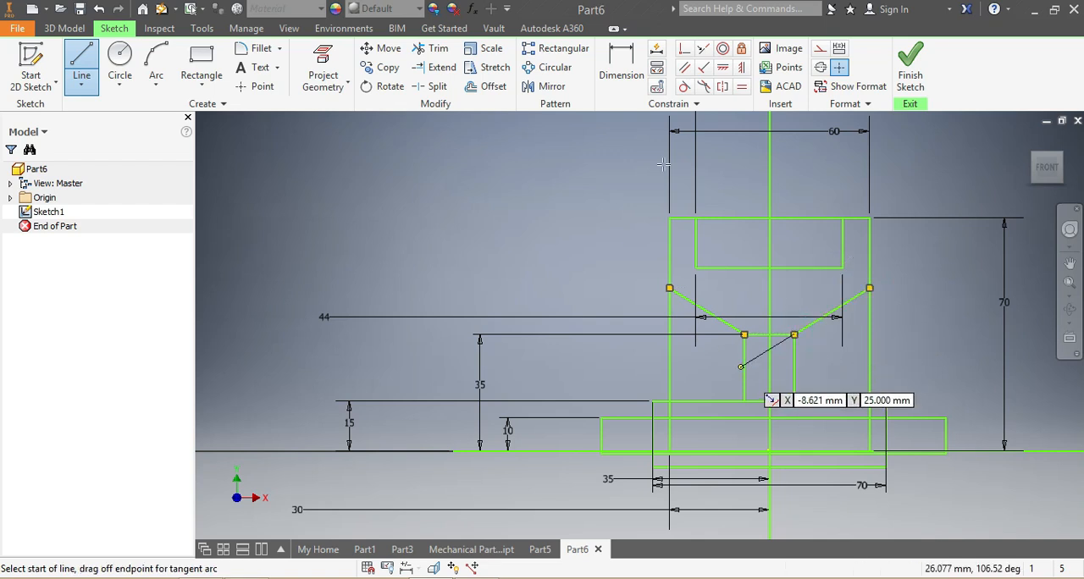
pyautogui.click(609, 70)
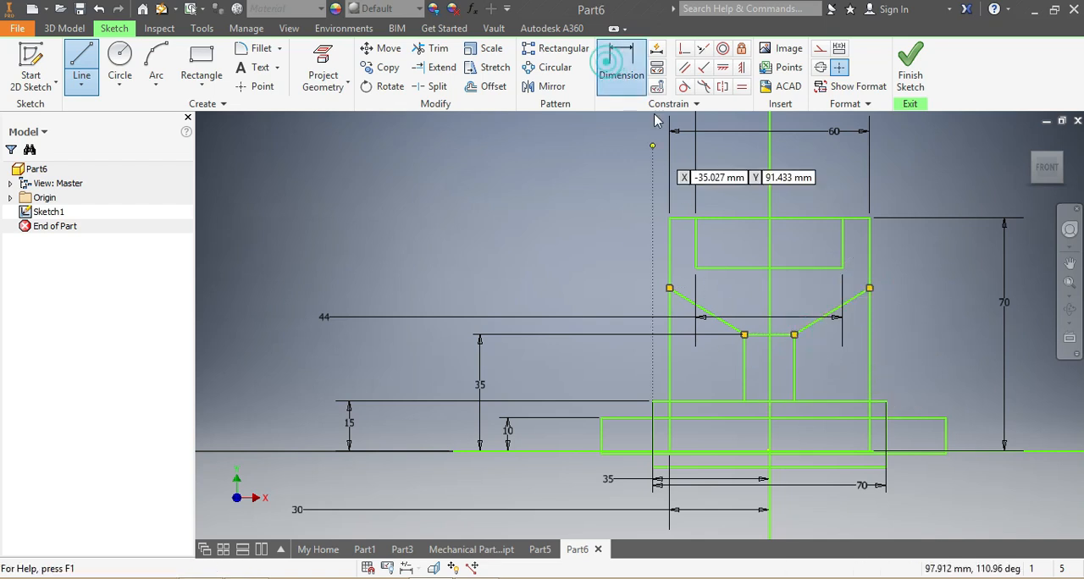
# Dimension the small upright rectangle's right side at 7.5 mm from the vertical line.
pyautogui.click(781, 370)
pyautogui.click(815, 364)
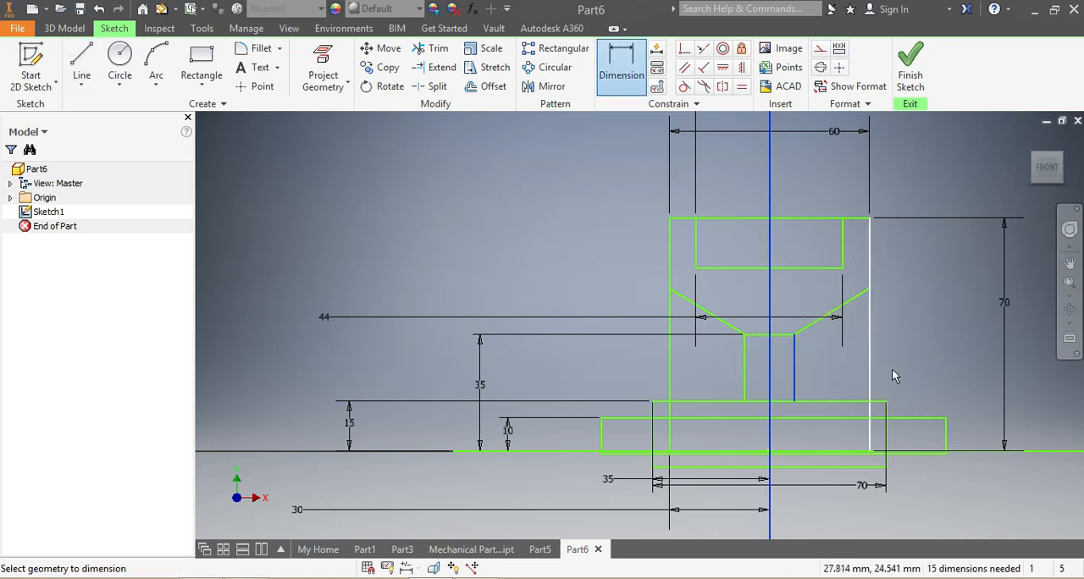
pyautogui.click(913, 364)
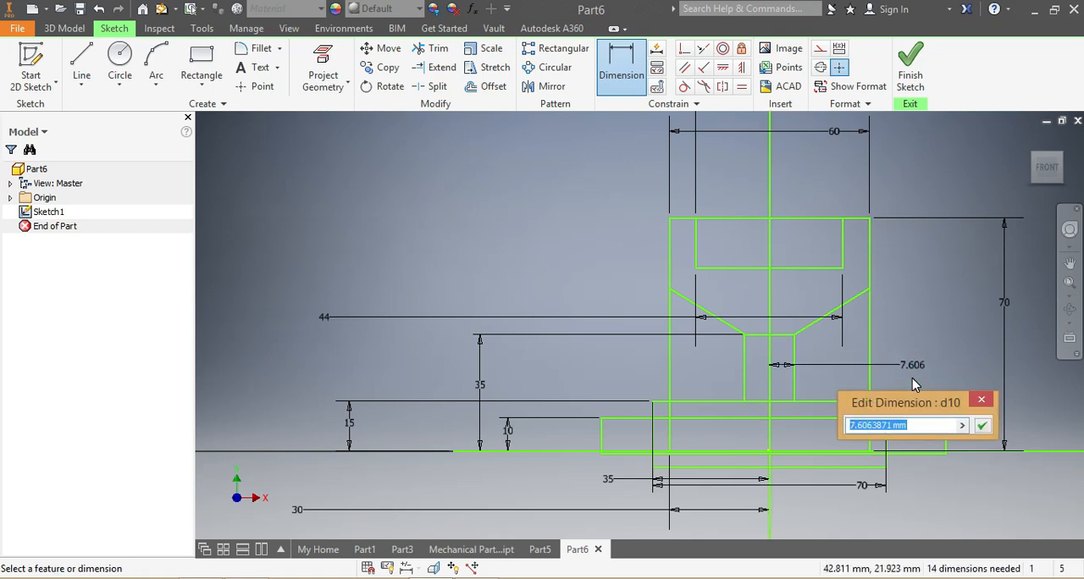
pyautogui.write('1')
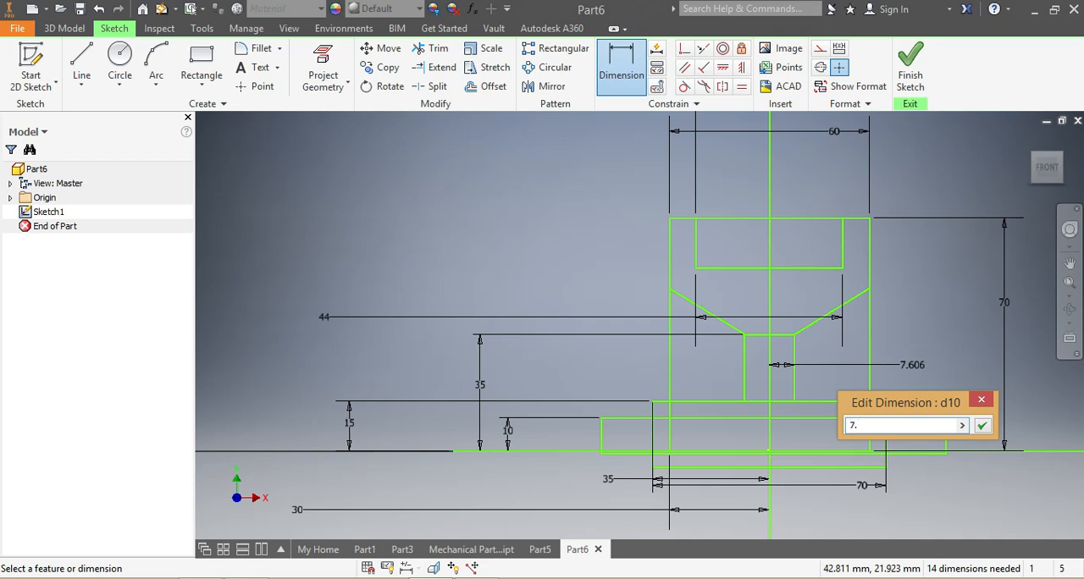
pyautogui.write('5')
pyautogui.press('Return')
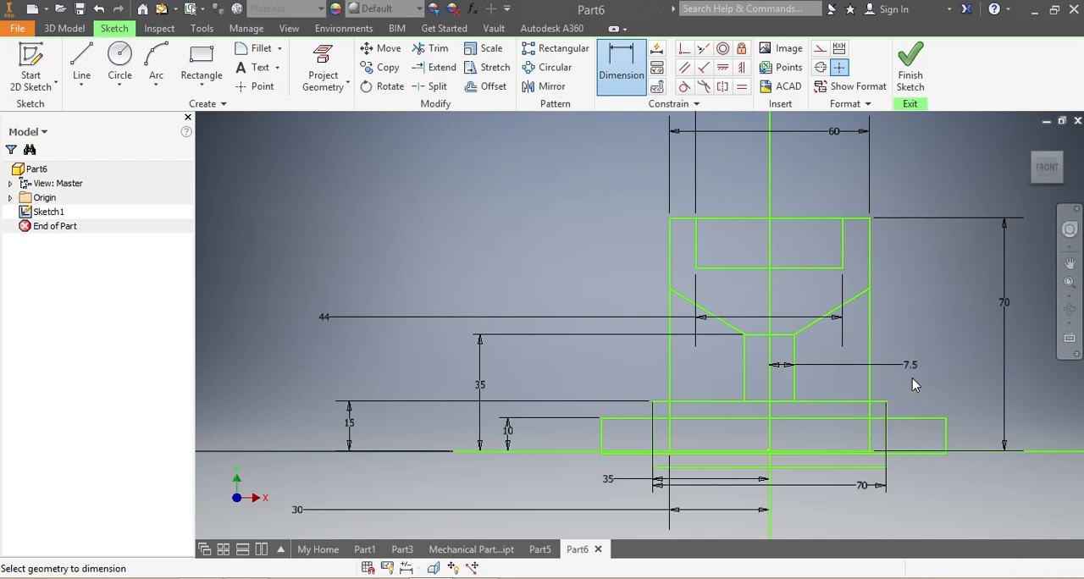
# Dimension the small upright rectangle's left side at 7.5 mm from the vertical line.
pyautogui.click(743, 377)
pyautogui.click(768, 387)
pyautogui.click(620, 377)
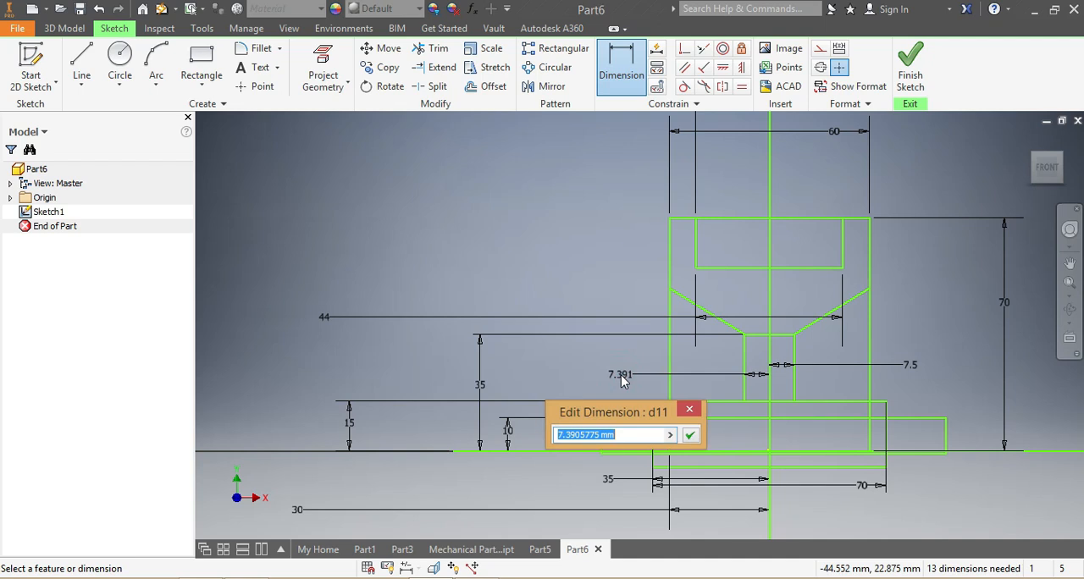
pyautogui.write('7.5')
pyautogui.press('Return')
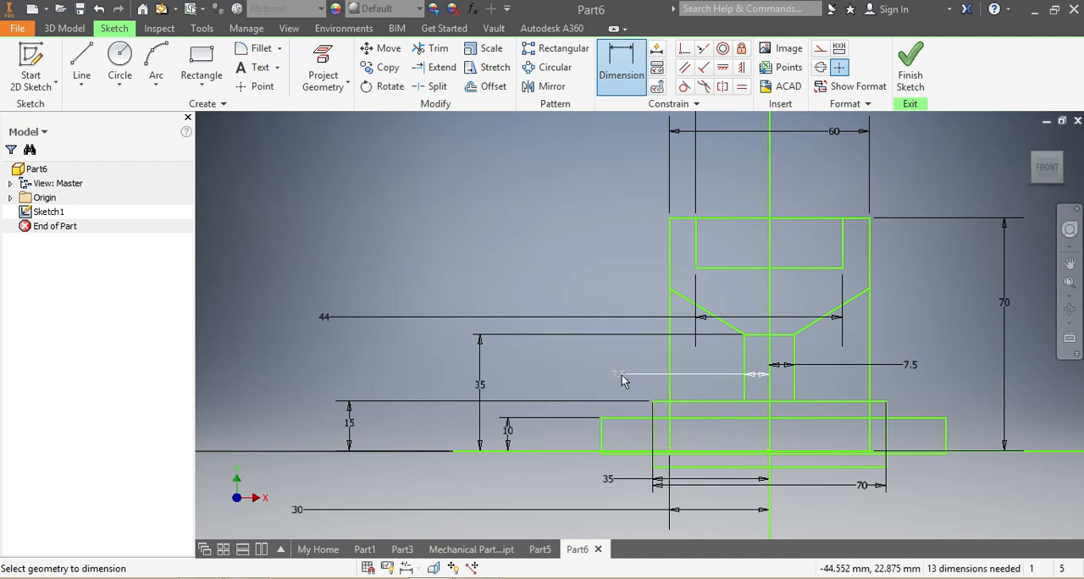
# Dimension the 44 mm wide recess at 7 mm deep from the 60 mm rectangle's top edge.
pyautogui.scroll(-2, 818, 347)
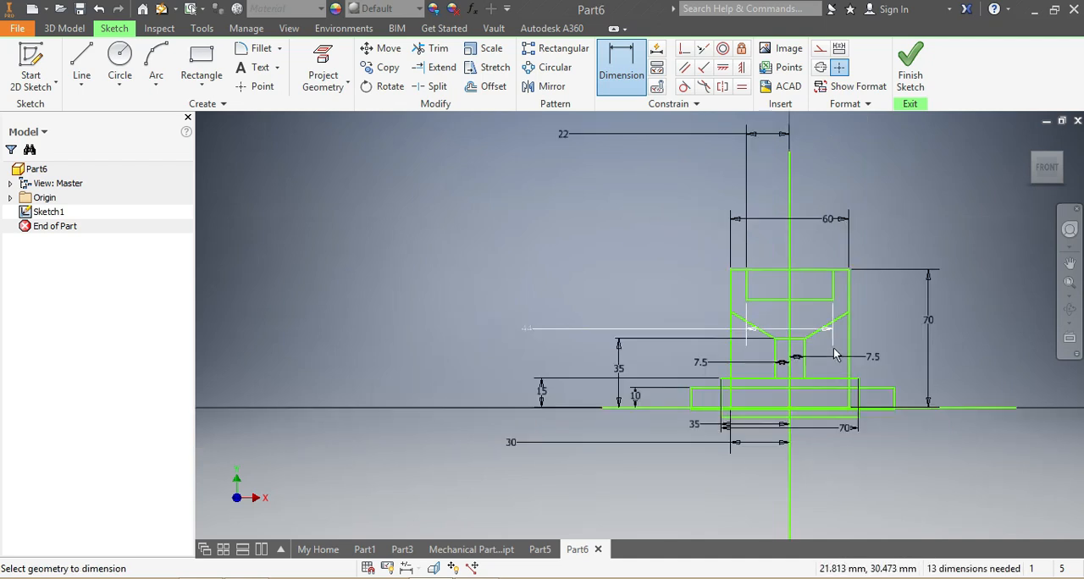
pyautogui.scroll(3, 753, 232)
pyautogui.click(781, 201)
pyautogui.click(783, 255)
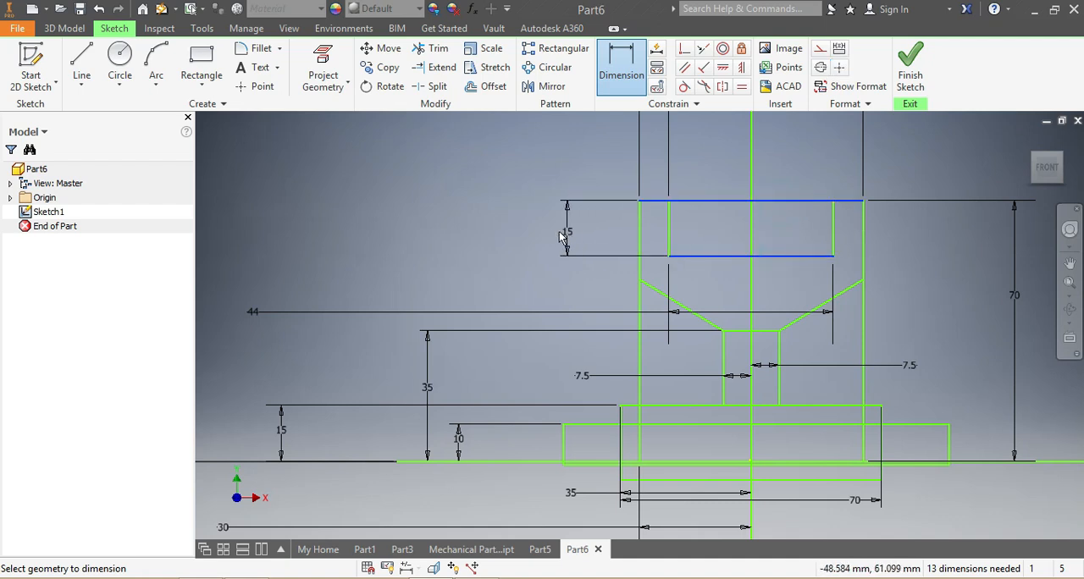
pyautogui.click(550, 237)
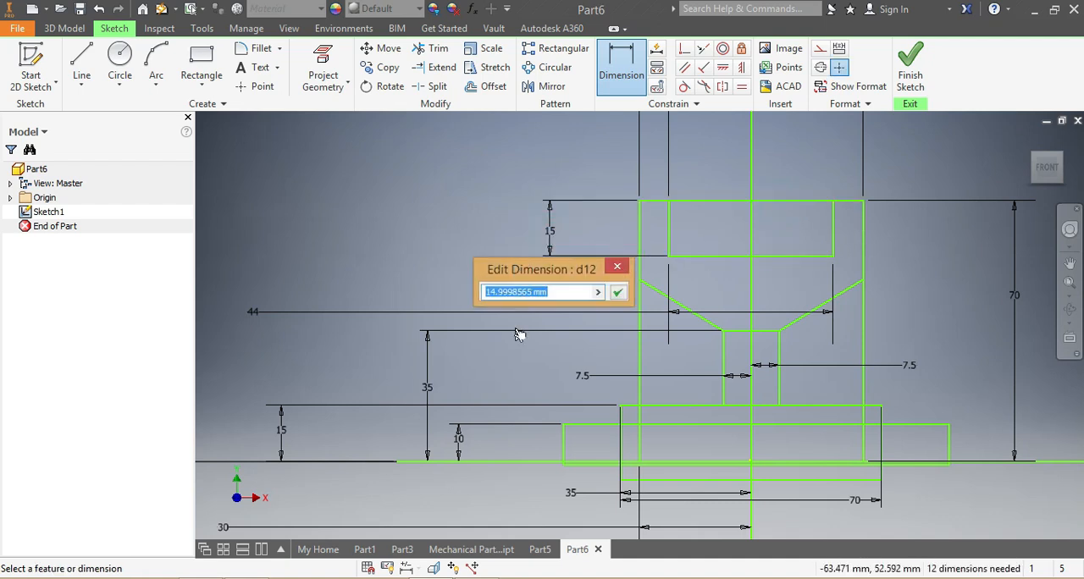
pyautogui.write('7')
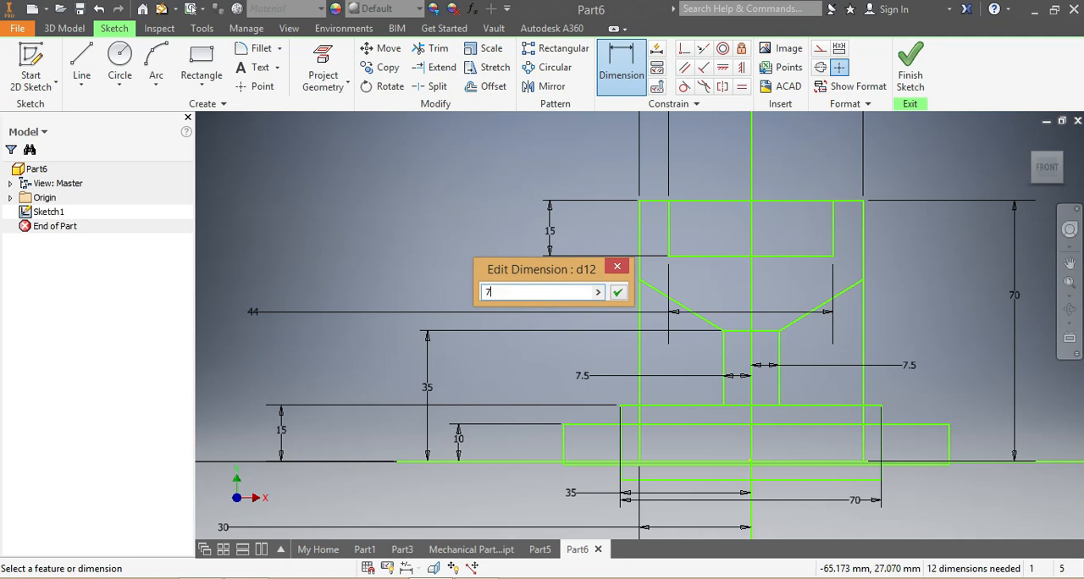
pyautogui.press('Return')
# Trim the small upright rectangle's top edge and the 60 mm rectangle's top edge across the 44 mm recess.
pyautogui.scroll(-4, 497, 366)
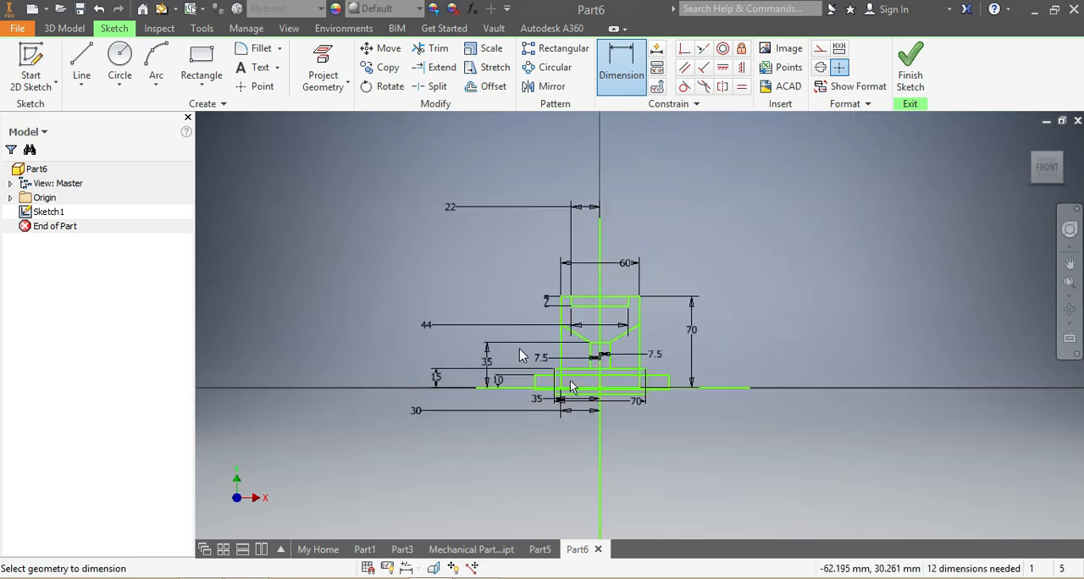
pyautogui.scroll(3, 529, 411)
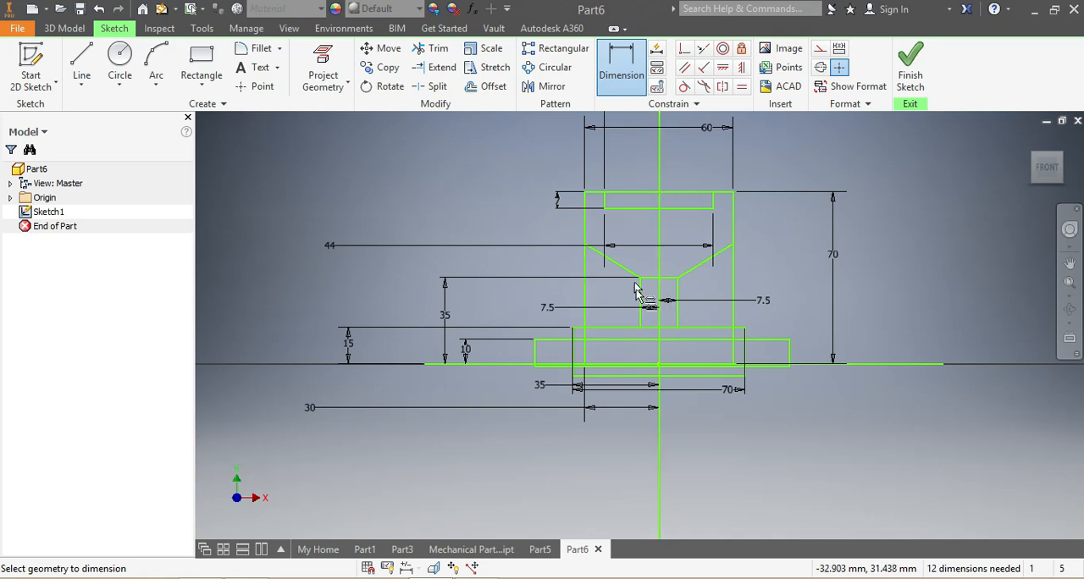
pyautogui.click(432, 48)
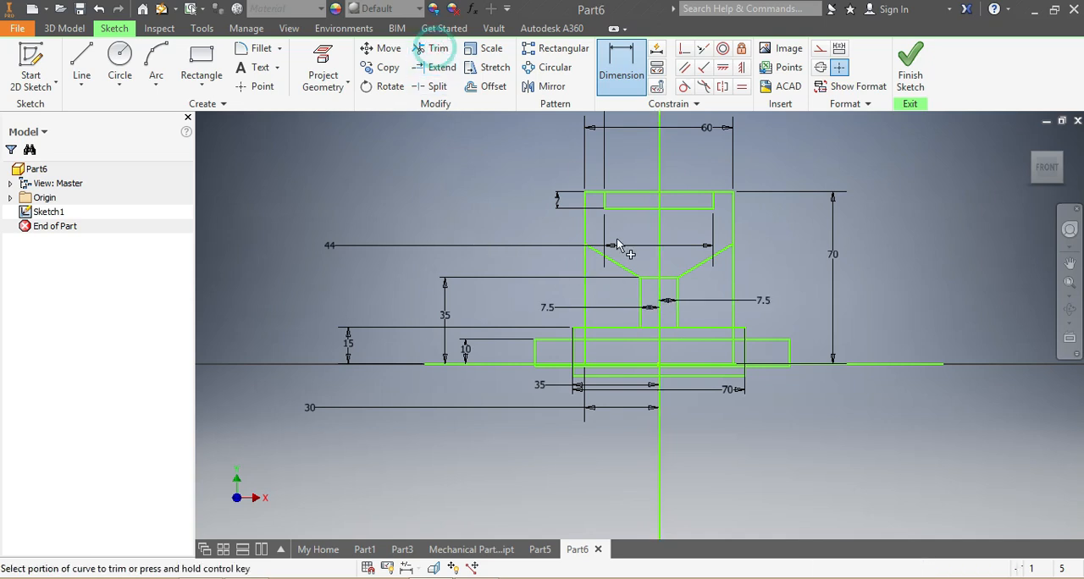
pyautogui.click(663, 279)
pyautogui.click(623, 193)
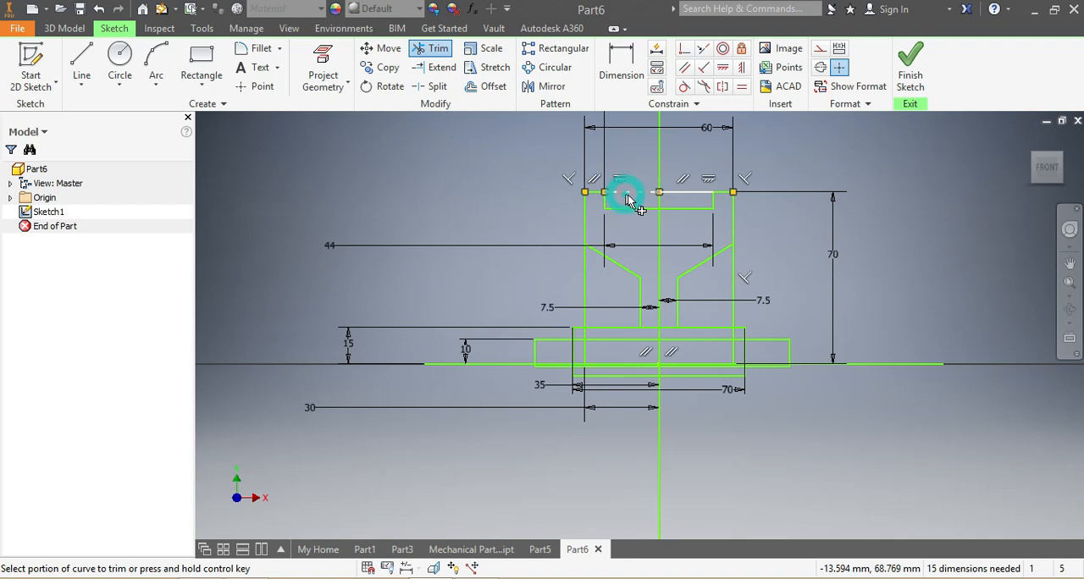
pyautogui.click(673, 195)
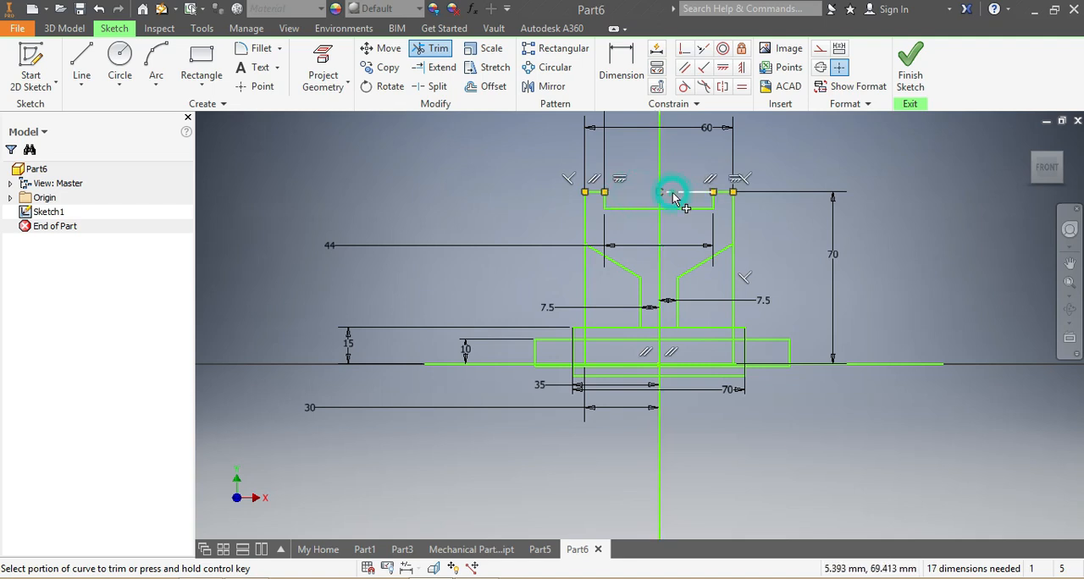
# Remove the portions of the 60 mm rectangle's two sides that run below the 70 mm base rectangle's top edge.
pyautogui.click(584, 346)
pyautogui.scroll(3, 585, 339)
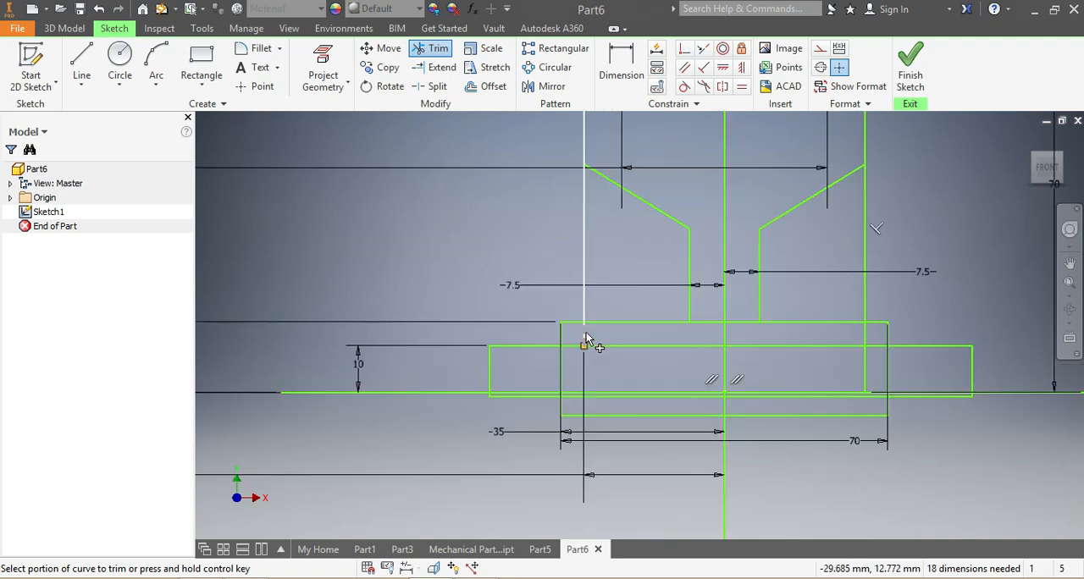
pyautogui.click(586, 336)
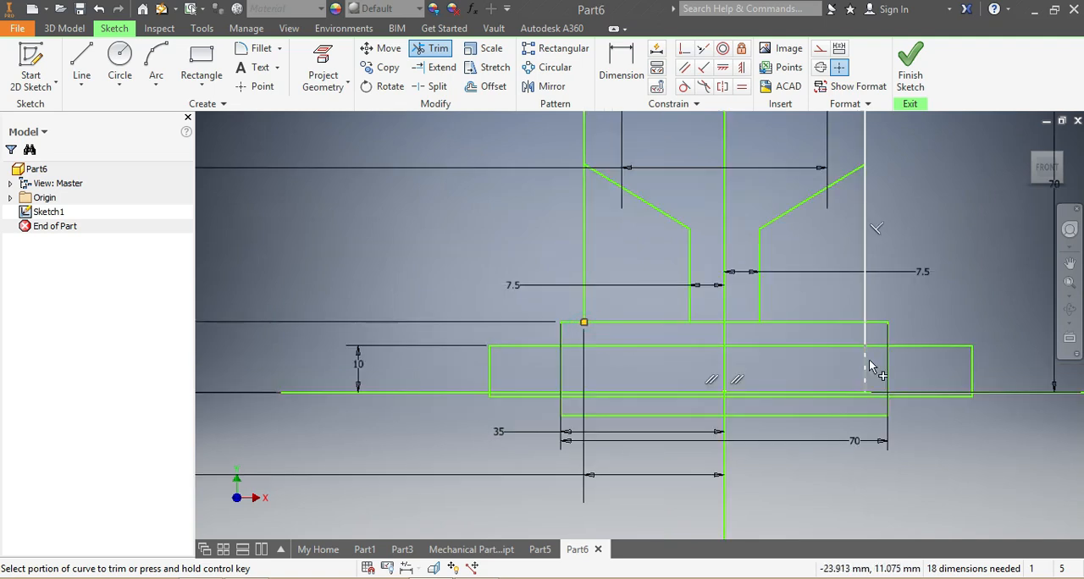
pyautogui.click(865, 332)
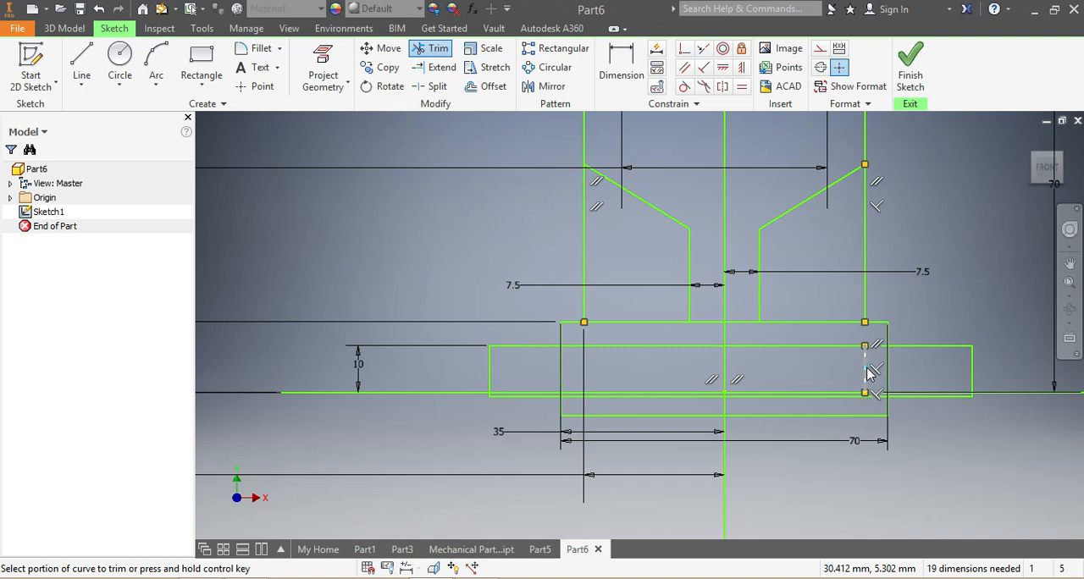
pyautogui.click(868, 370)
pyautogui.click(346, 148)
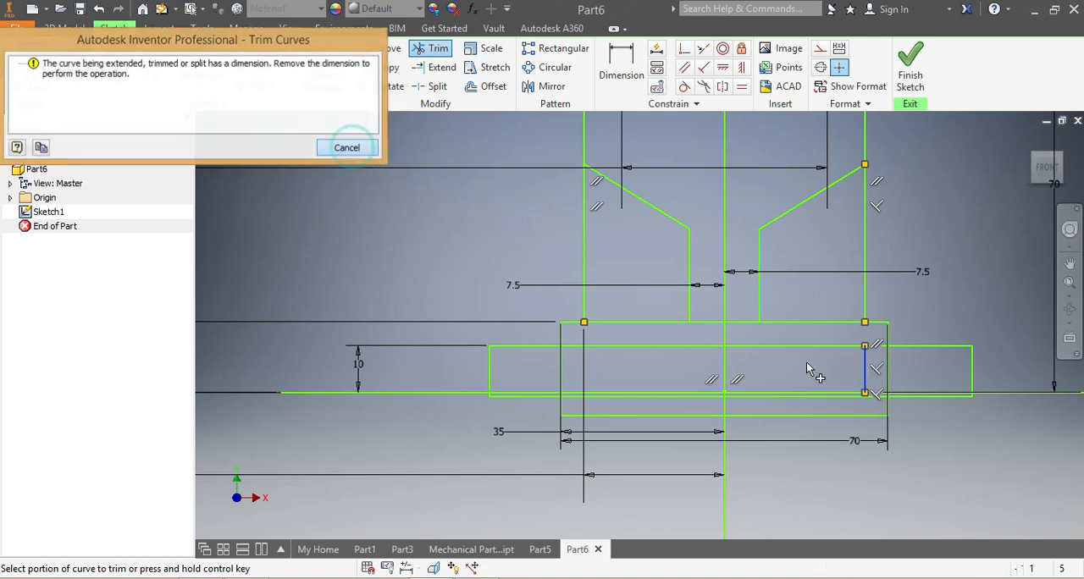
pyautogui.press('Escape')
pyautogui.click(878, 366)
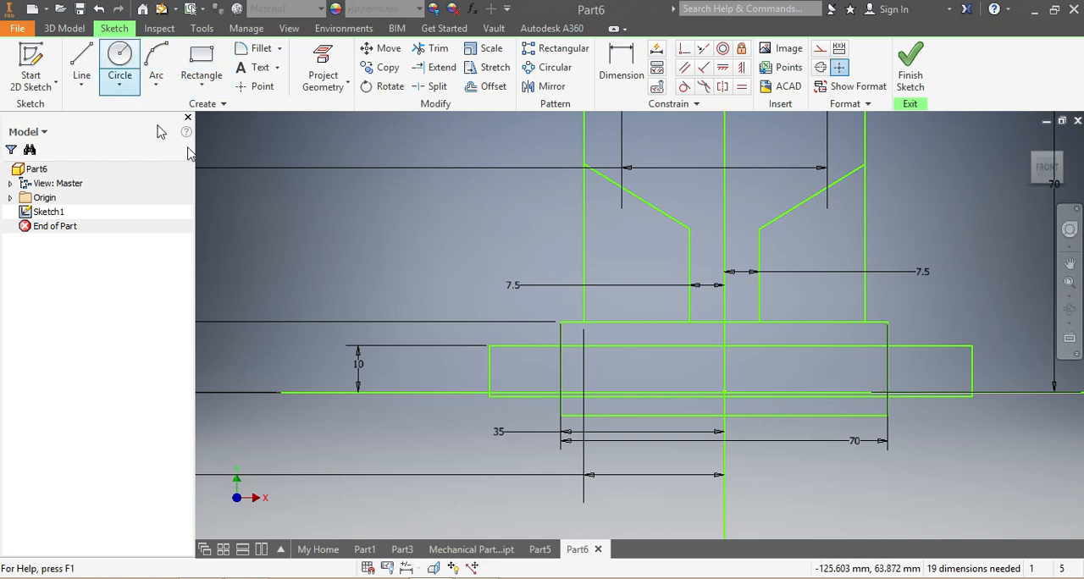
# Trim the ends of the wide 10 mm high rectangle that project beyond both sides of the 70 mm base rectangle.
pyautogui.click(430, 49)
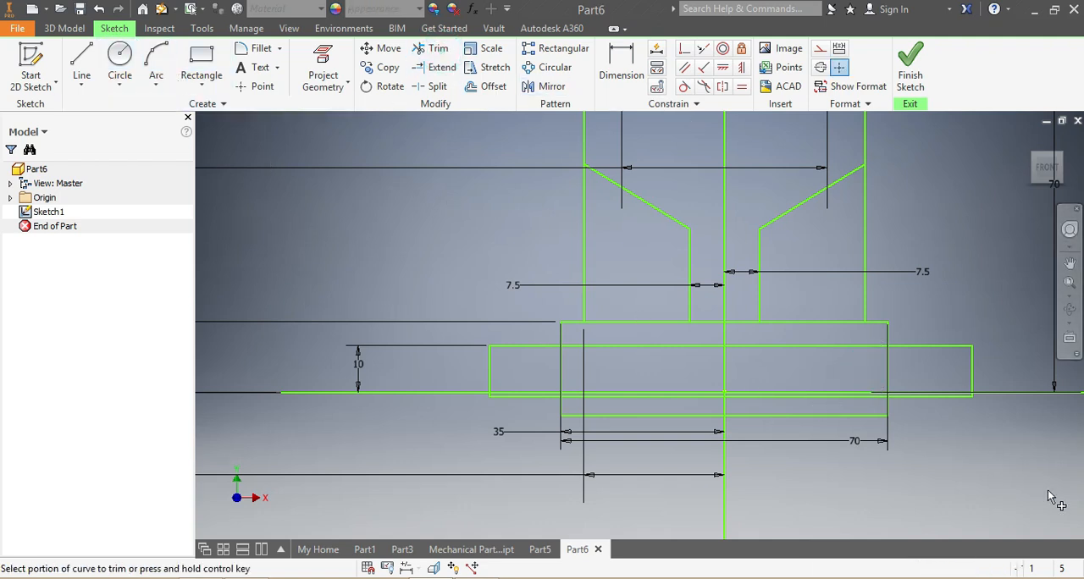
pyautogui.click(503, 355)
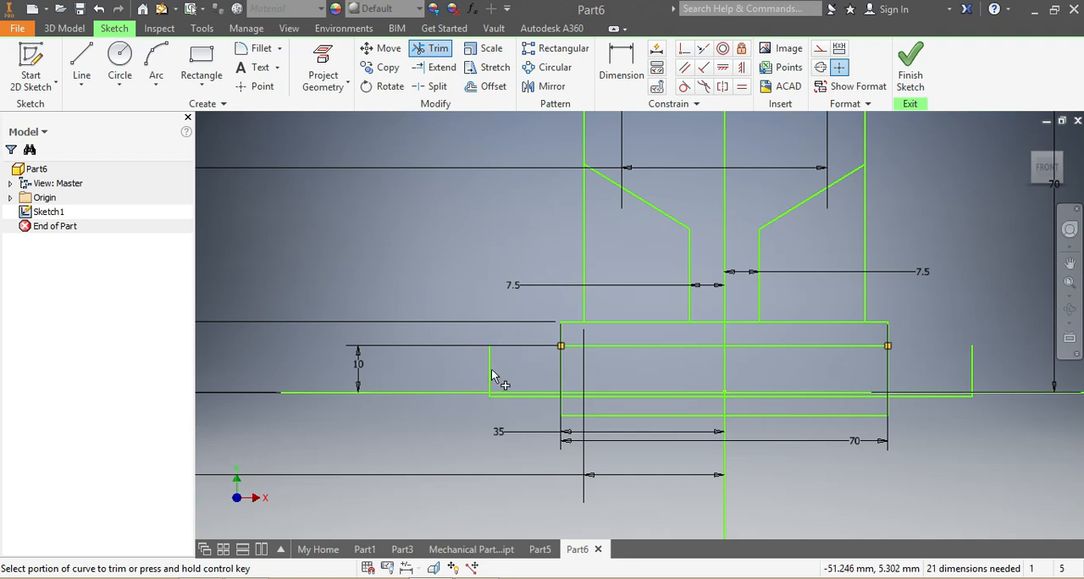
pyautogui.click(972, 374)
pyautogui.press('Escape')
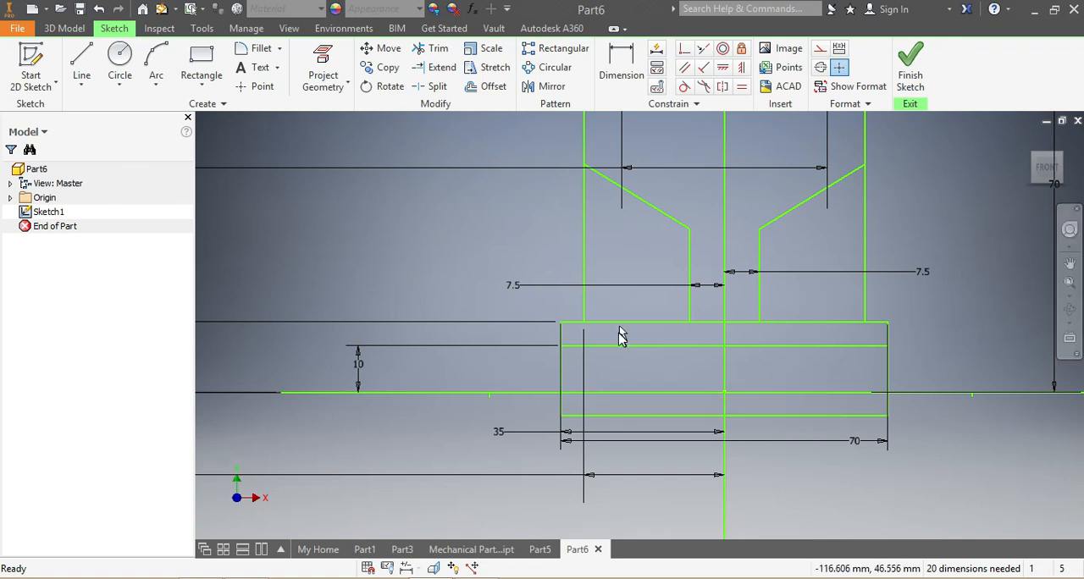
# Trim the leftover top edge segment over the right part of the 44 mm recess.
pyautogui.scroll(-5, 621, 336)
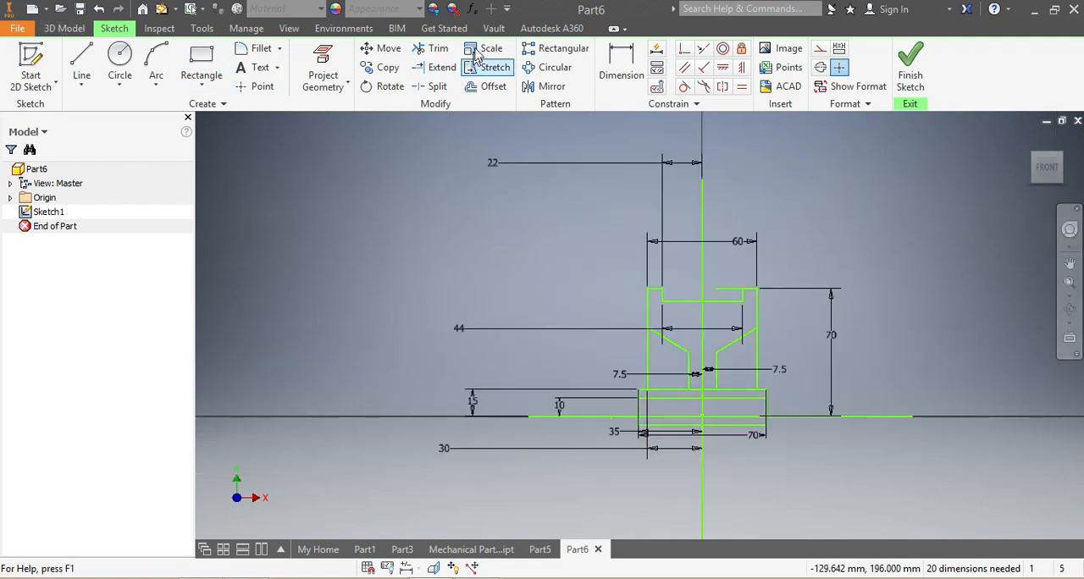
pyautogui.click(430, 49)
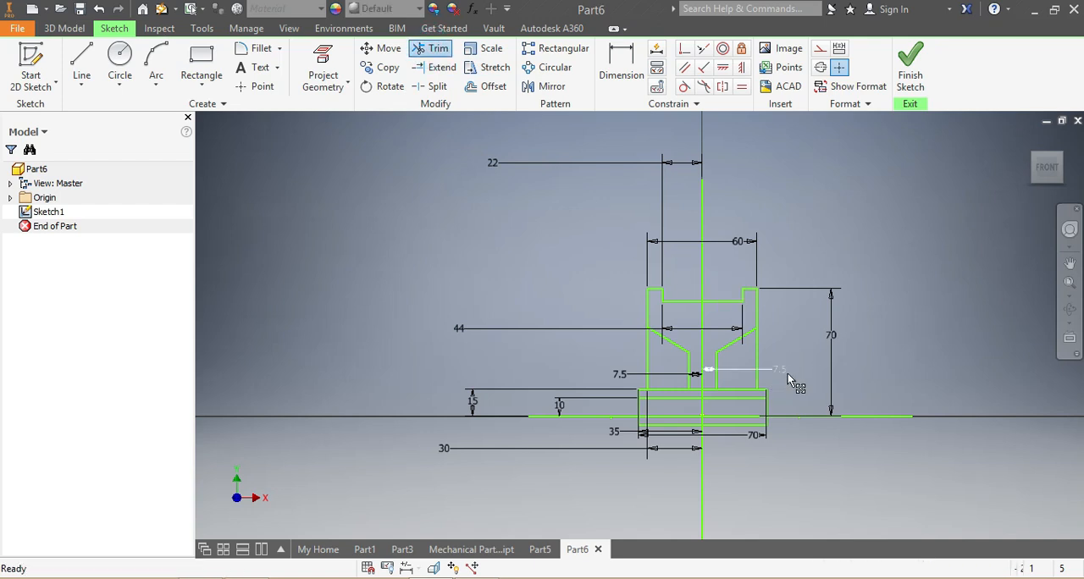
pyautogui.scroll(-2, 787, 373)
pyautogui.scroll(3, 783, 389)
pyautogui.press('Escape')
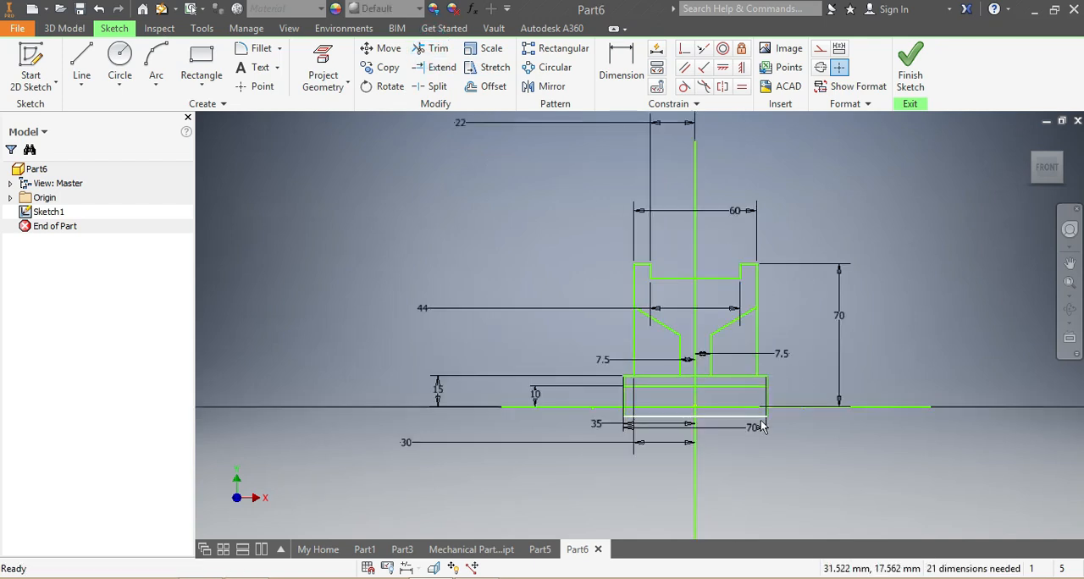
# Revolve the upper flanged profile and the strip between 10 and 15 mm height fully around the horizontal line as a solid.
pyautogui.click(64, 28)
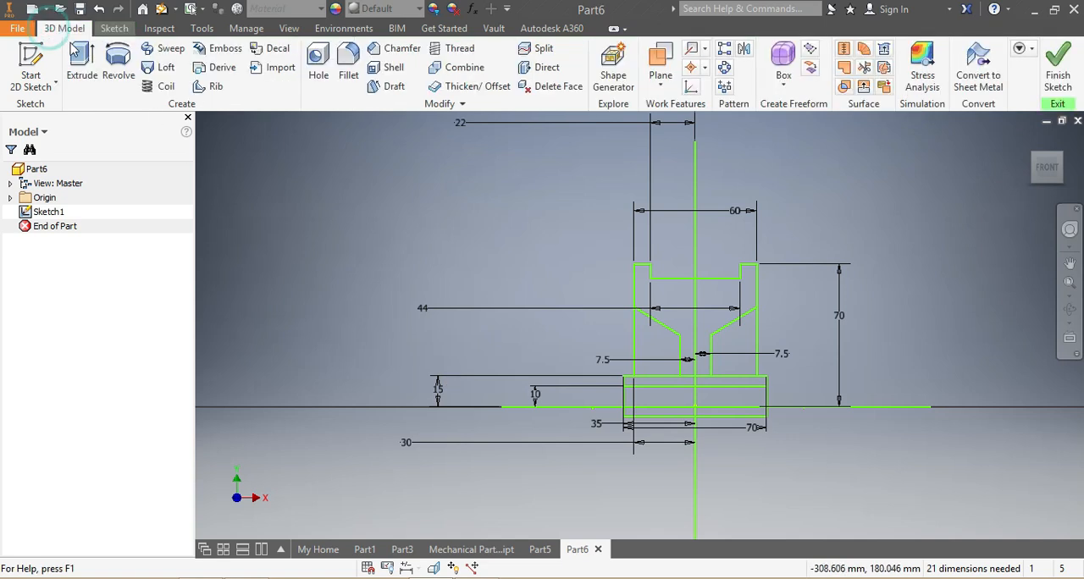
pyautogui.click(118, 59)
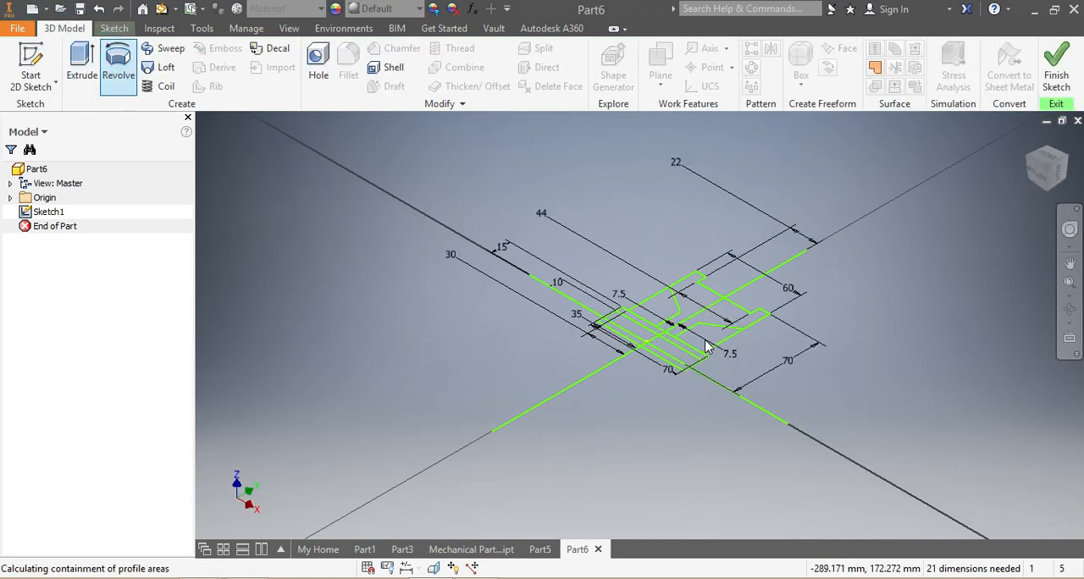
pyautogui.scroll(-3, 713, 314)
pyautogui.click(734, 313)
pyautogui.click(661, 375)
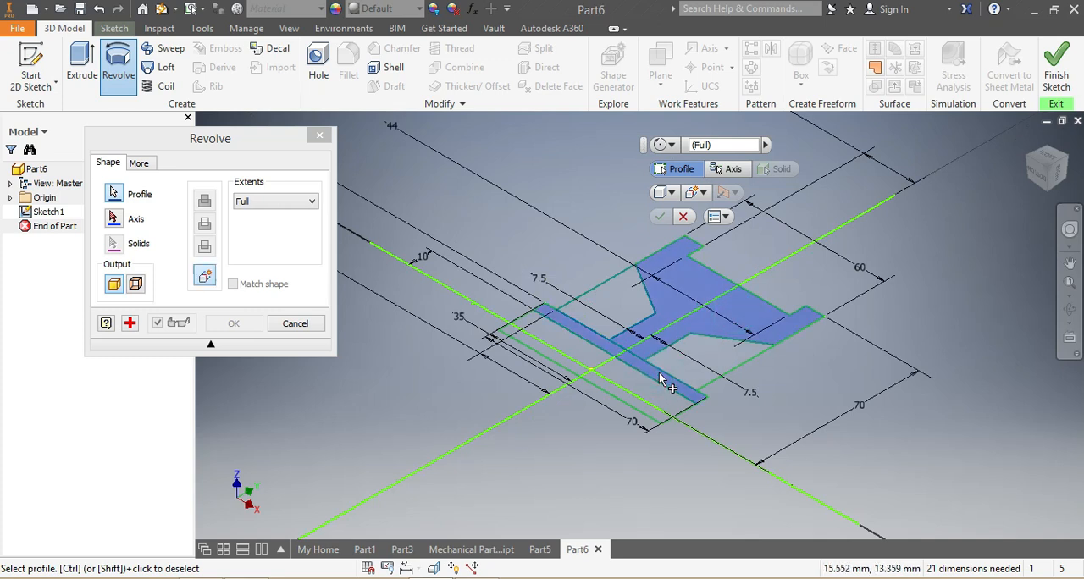
pyautogui.click(115, 219)
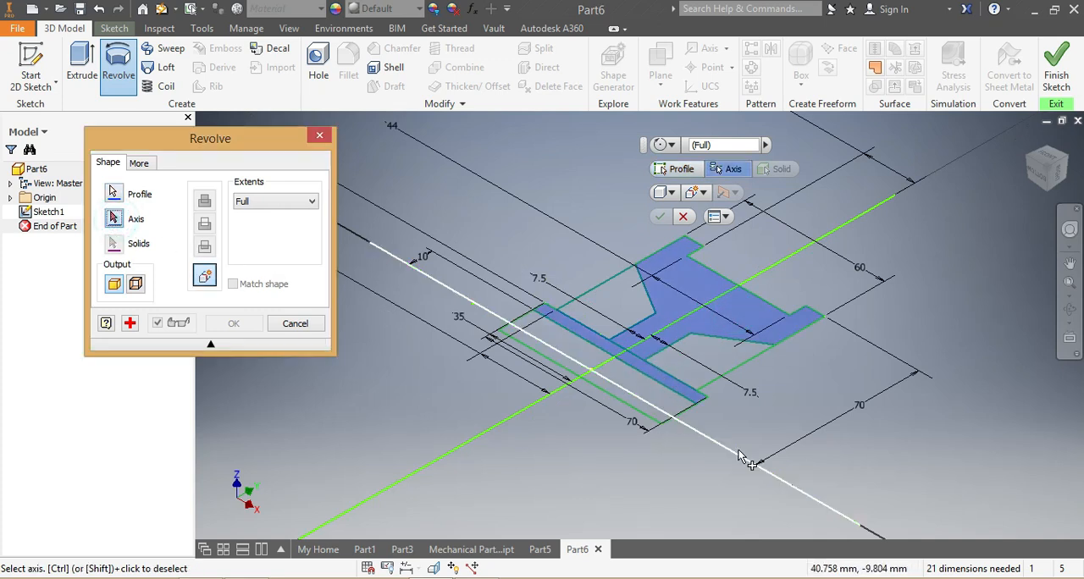
pyautogui.click(815, 499)
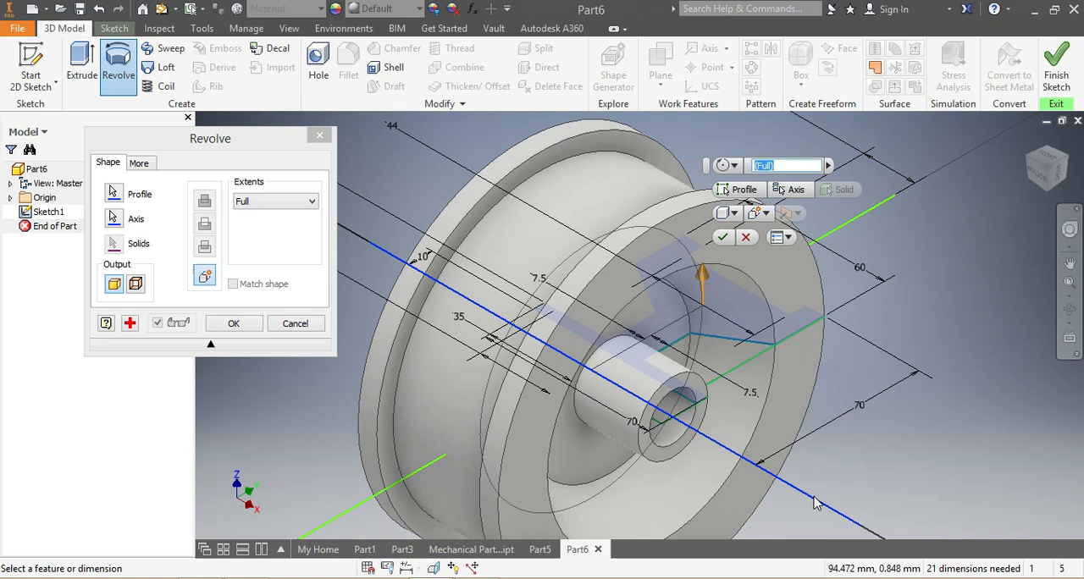
pyautogui.click(722, 237)
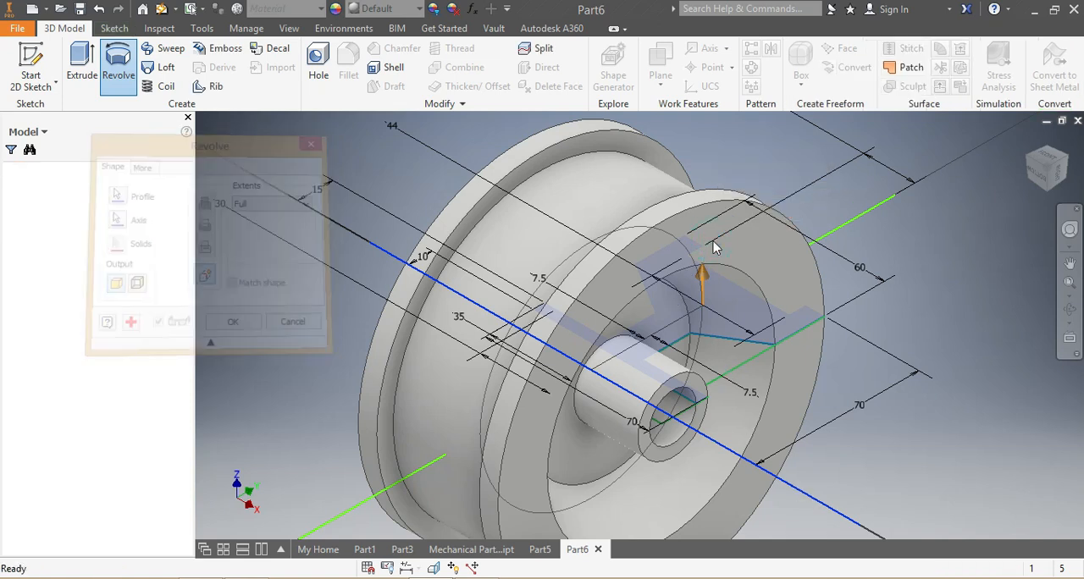
# Fillet the six circular edges of the two flanges, including where they meet the drum, with a 3 mm radius.
pyautogui.scroll(-5, 748, 380)
pyautogui.moveTo(1043, 166)
pyautogui.mouseDown()
pyautogui.moveTo(1026, 203)
pyautogui.moveTo(1019, 182)
pyautogui.moveTo(1012, 230)
pyautogui.moveTo(999, 208)
pyautogui.mouseUp()
pyautogui.scroll(3, 669, 318)
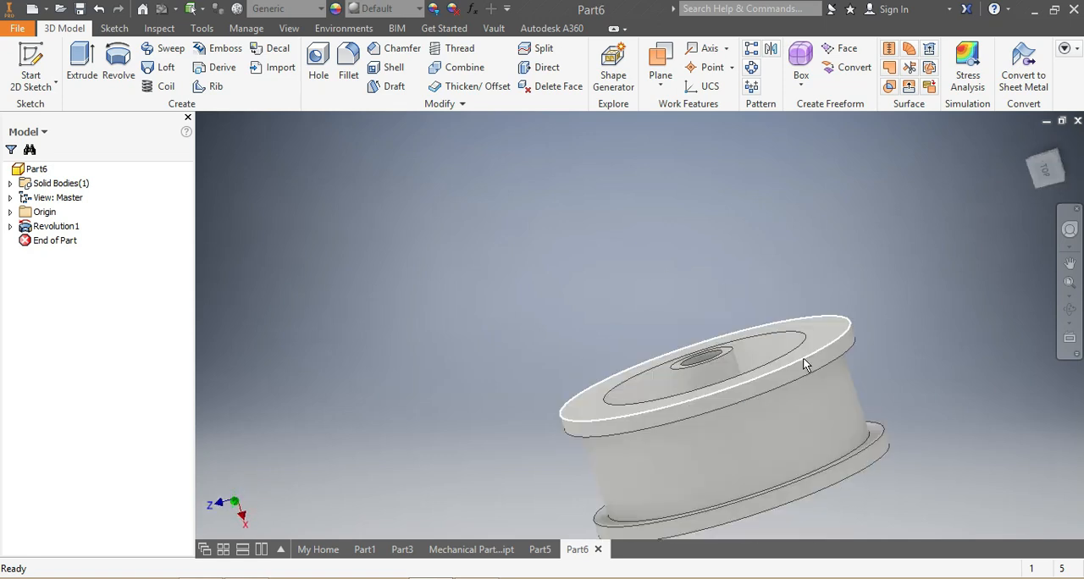
pyautogui.click(803, 358)
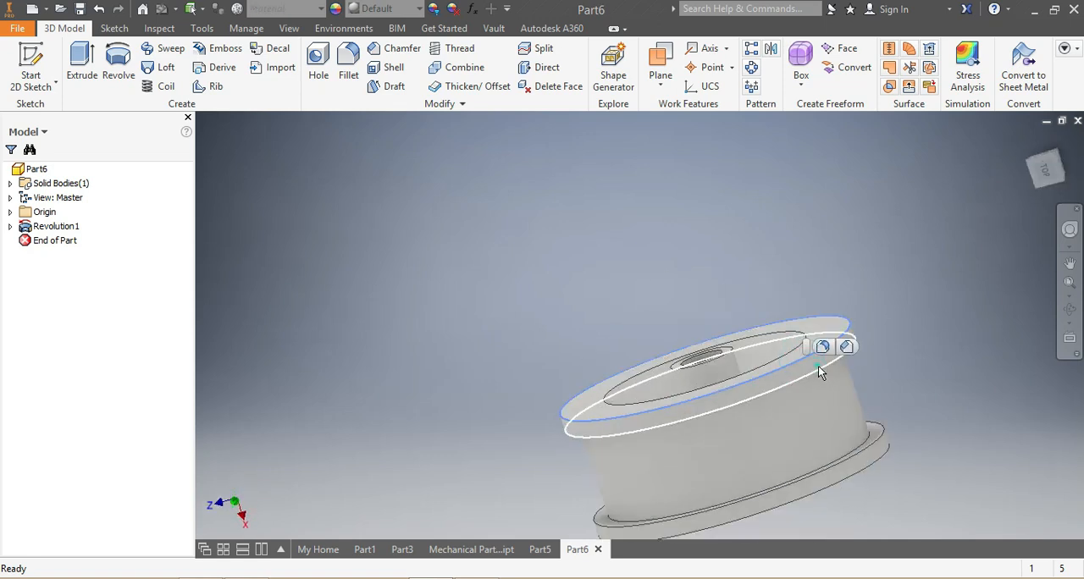
pyautogui.keyDown('ctrl'); pyautogui.click(883, 457); pyautogui.keyUp('ctrl')
pyautogui.keyDown('ctrl'); pyautogui.click(883, 457); pyautogui.keyUp('ctrl')
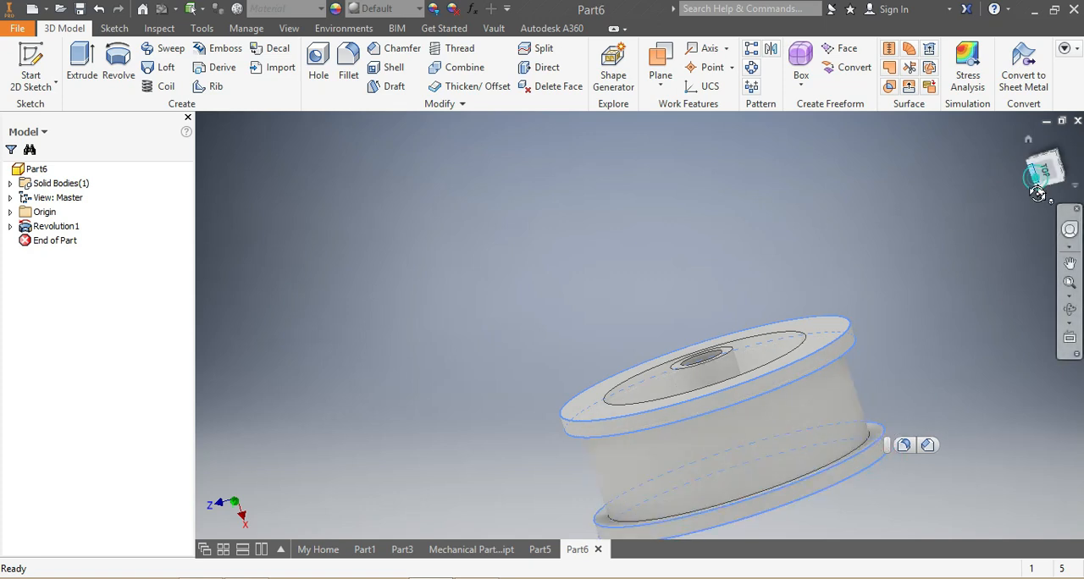
pyautogui.click(1037, 193)
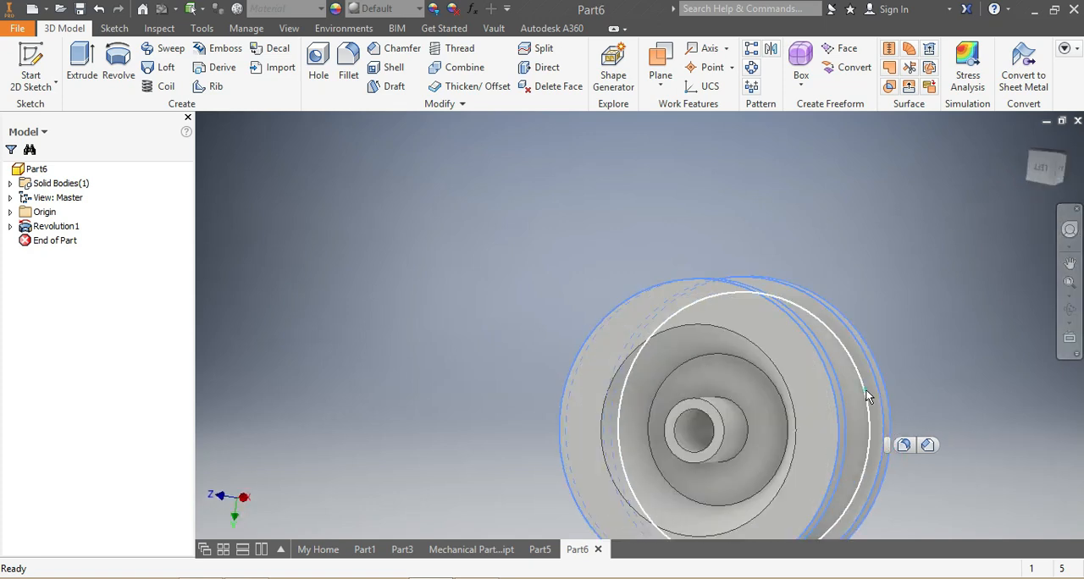
pyautogui.click(1036, 181)
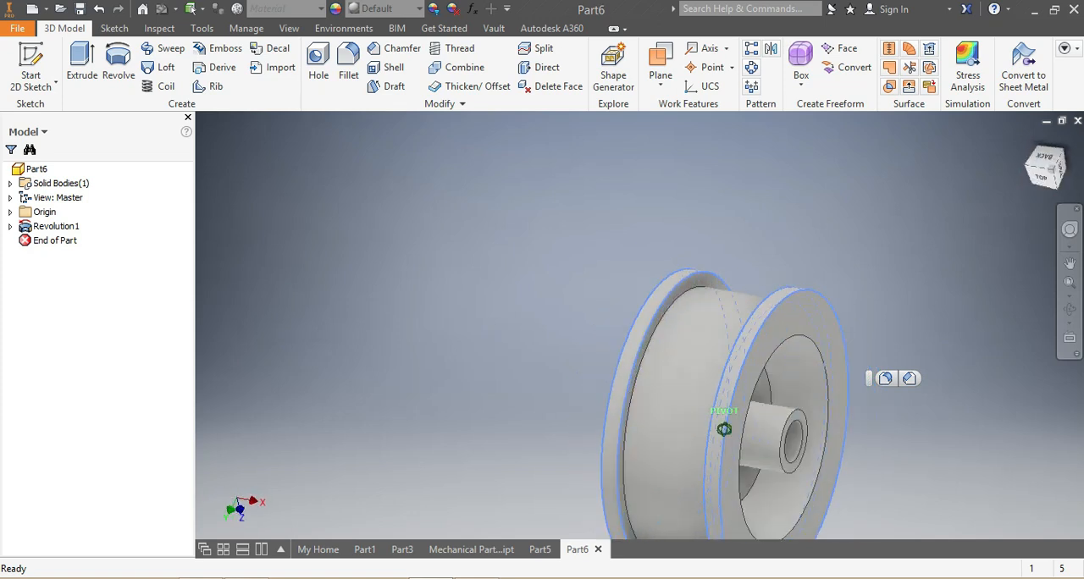
pyautogui.click(664, 307)
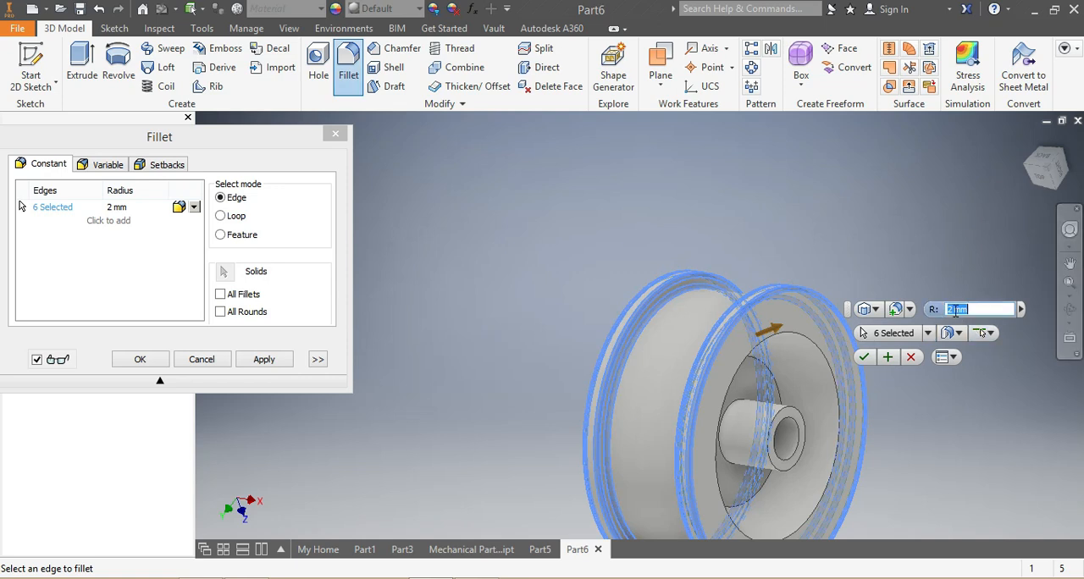
pyautogui.click(954, 310)
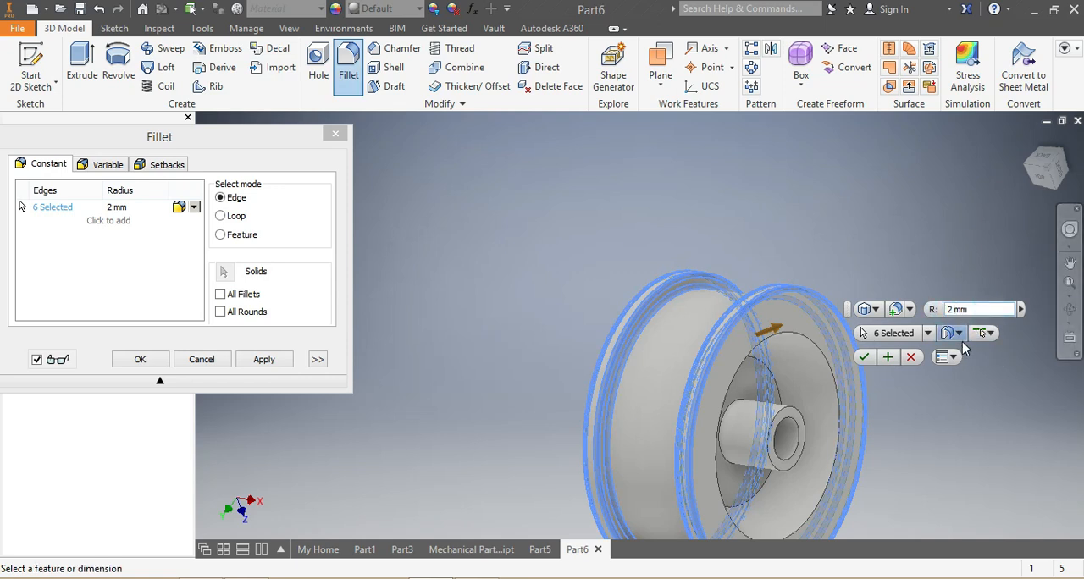
pyautogui.press('BackSpace')
pyautogui.write('3')
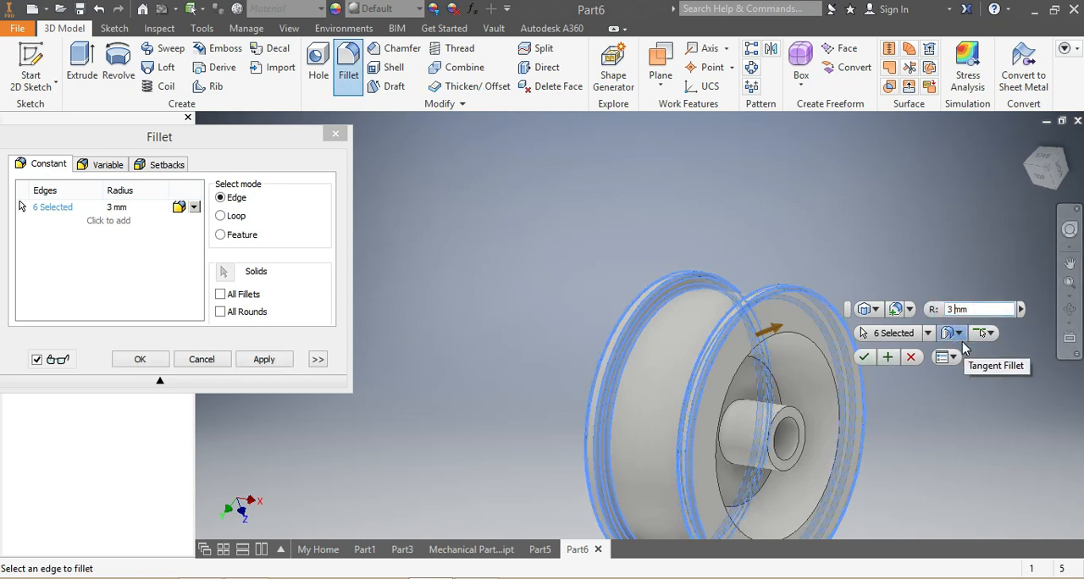
pyautogui.press('Return')
# Fillet the outer rim edges of the recesses on both wheel faces with a 15 mm radius.
pyautogui.scroll(-4, 834, 525)
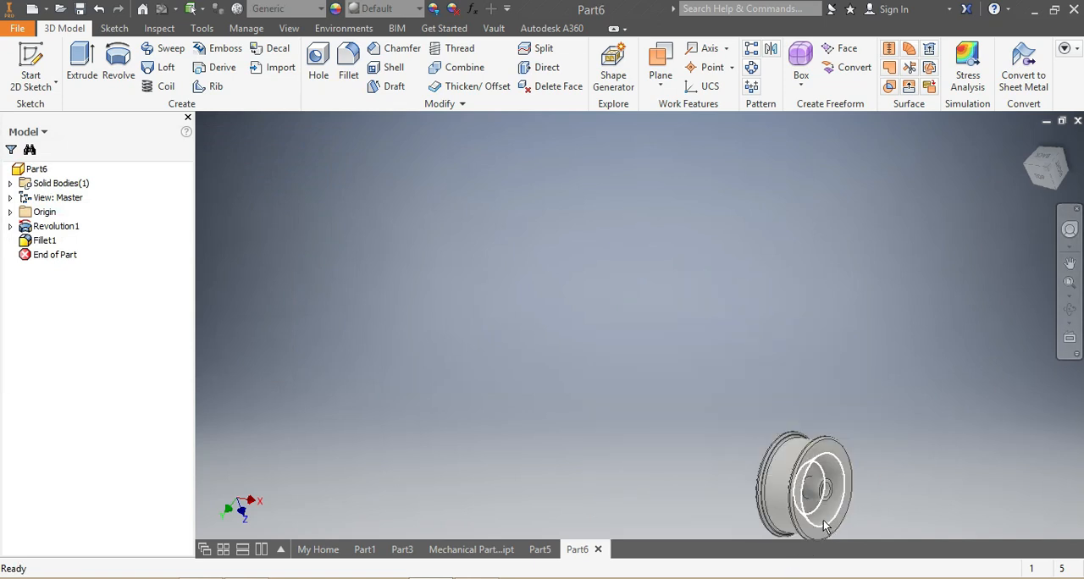
pyautogui.scroll(-2, 826, 527)
pyautogui.scroll(5, 815, 535)
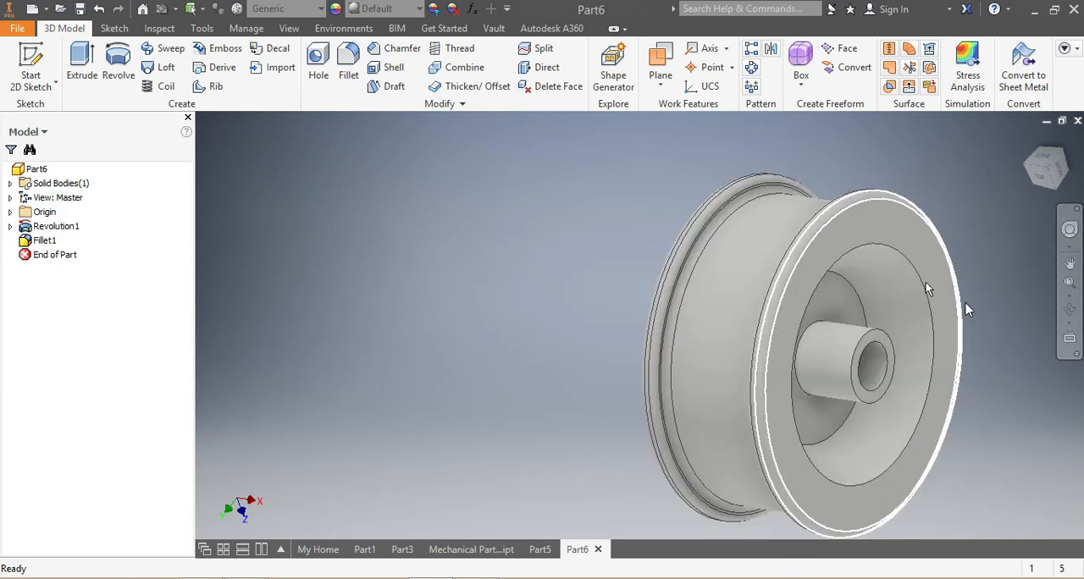
pyautogui.moveTo(1048, 174)
pyautogui.mouseDown()
pyautogui.moveTo(988, 170)
pyautogui.moveTo(965, 190)
pyautogui.moveTo(952, 131)
pyautogui.moveTo(948, 215)
pyautogui.moveTo(685, 257)
pyautogui.mouseUp()
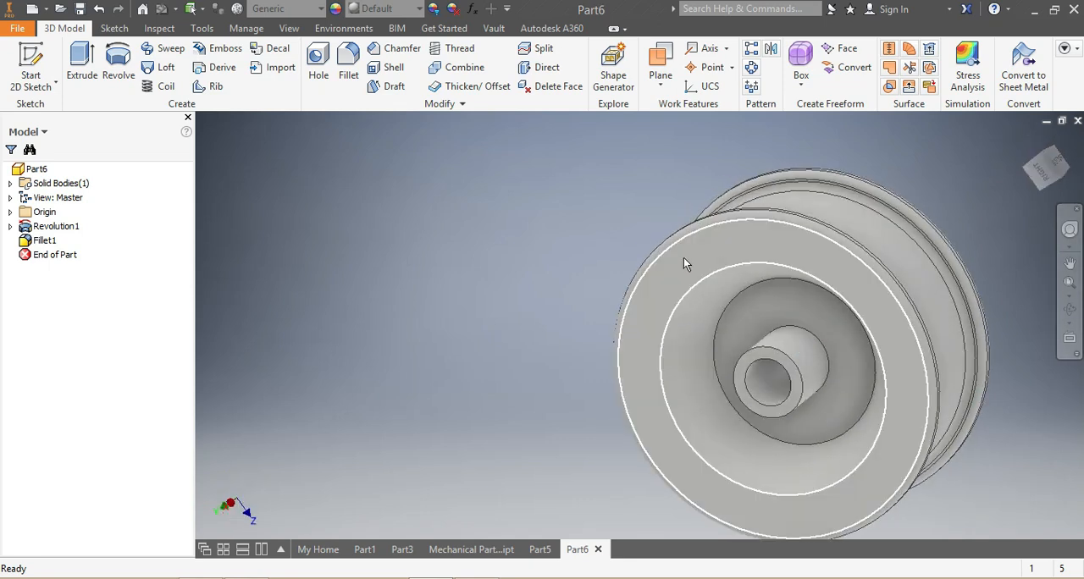
pyautogui.click(714, 273)
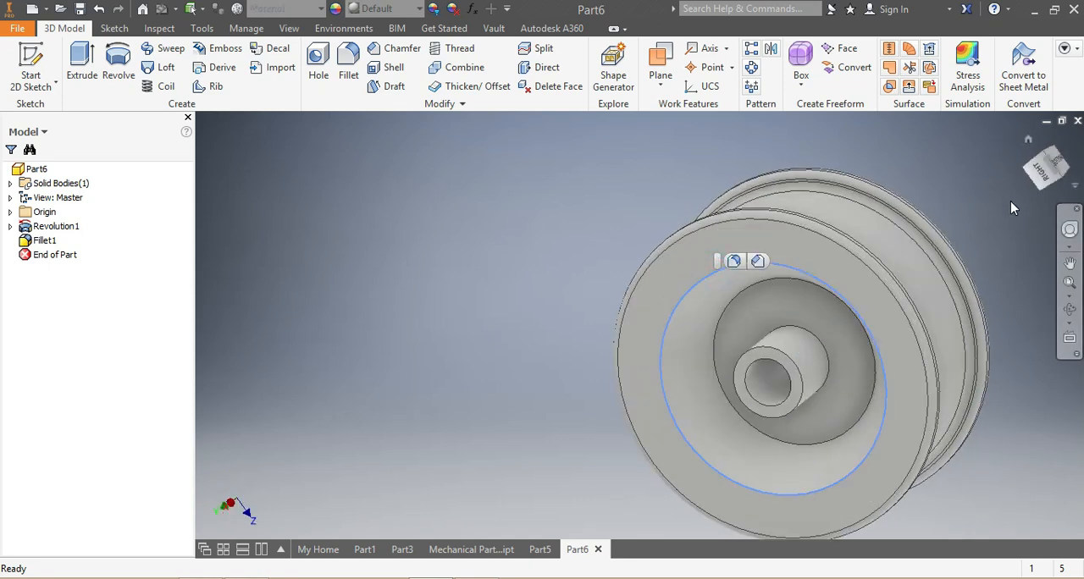
pyautogui.moveTo(1039, 183); pyautogui.dragTo(881, 258)
pyautogui.click(885, 227)
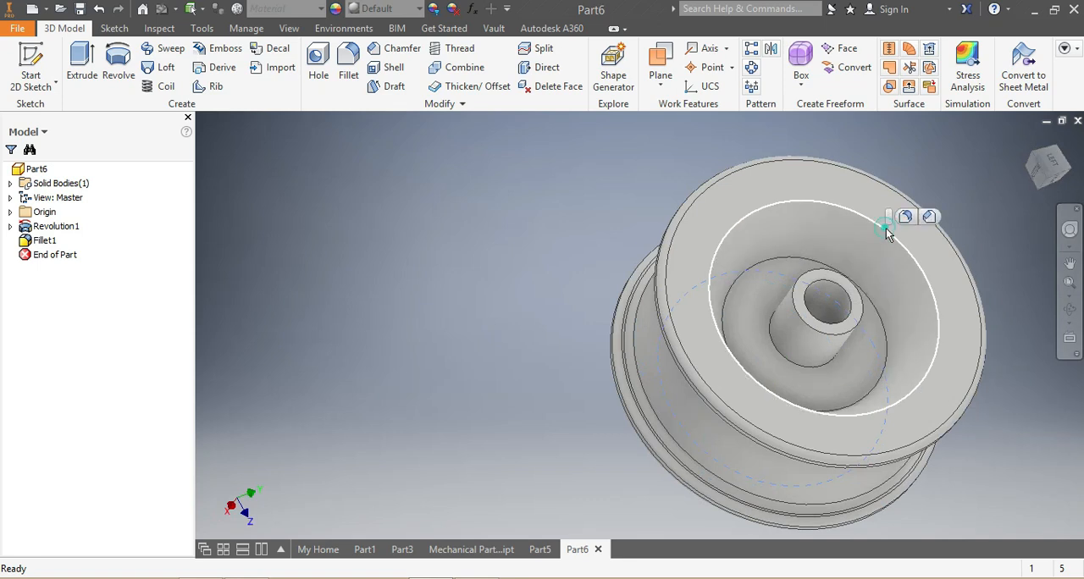
pyautogui.click(907, 218)
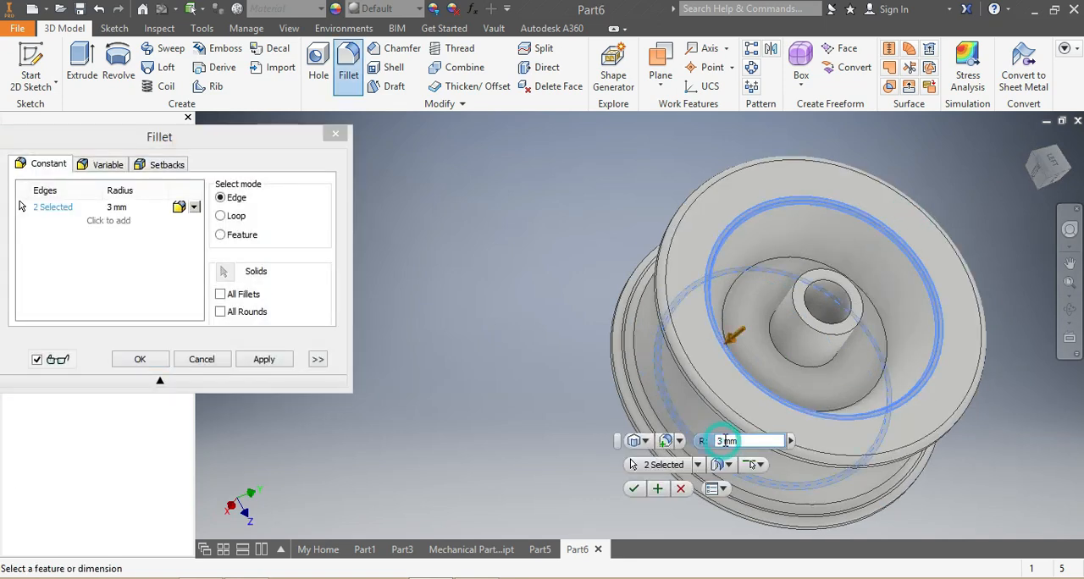
pyautogui.write('15')
pyautogui.press('Return')
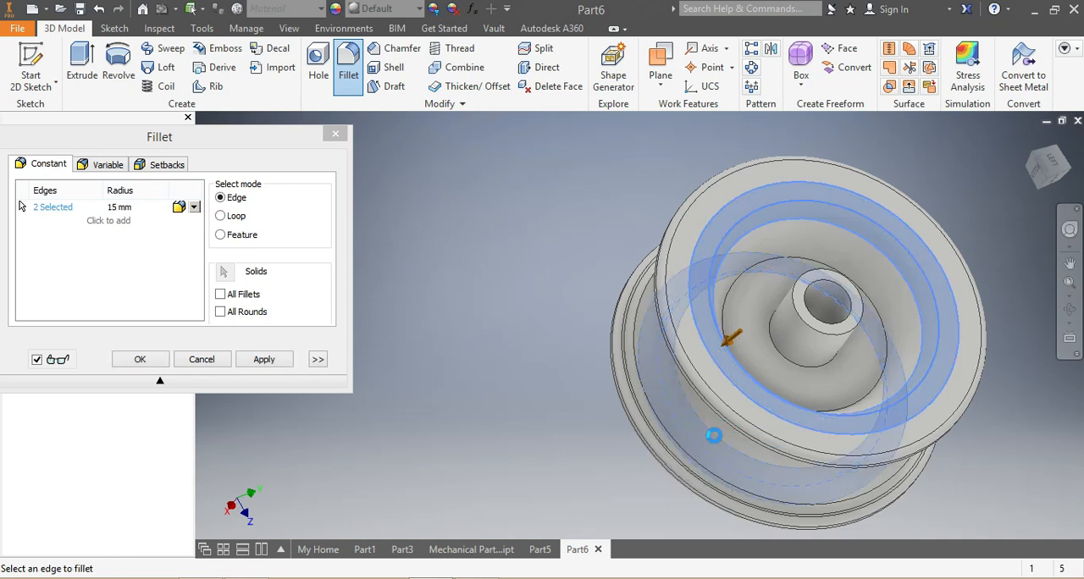
# Start a sketch on the flange's flat outer face and draw a circle about 50 mm in diameter centred on the bore.
pyautogui.moveTo(1047, 175); pyautogui.dragTo(1075, 186)
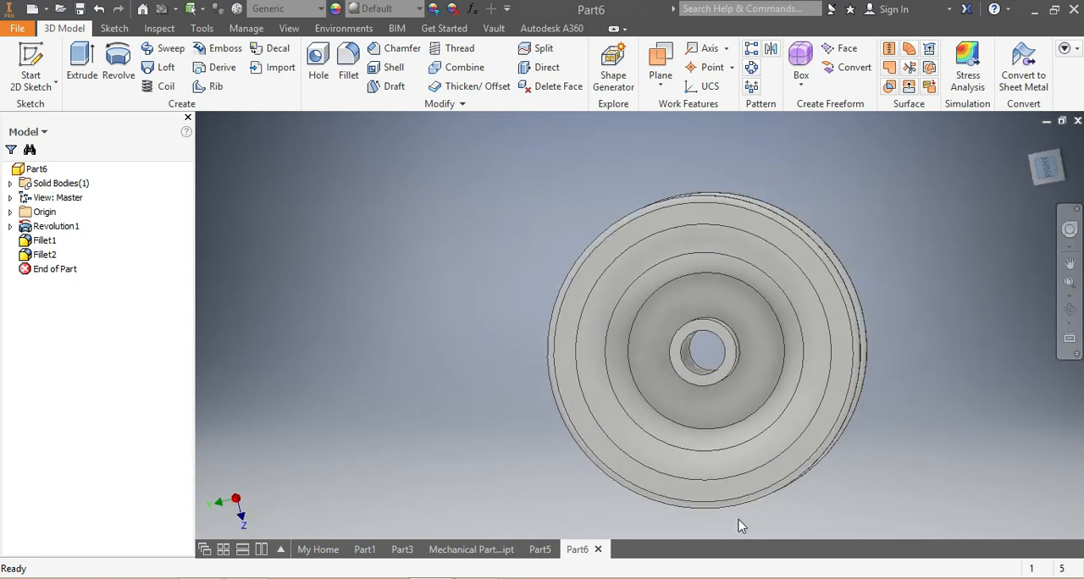
pyautogui.click(698, 217)
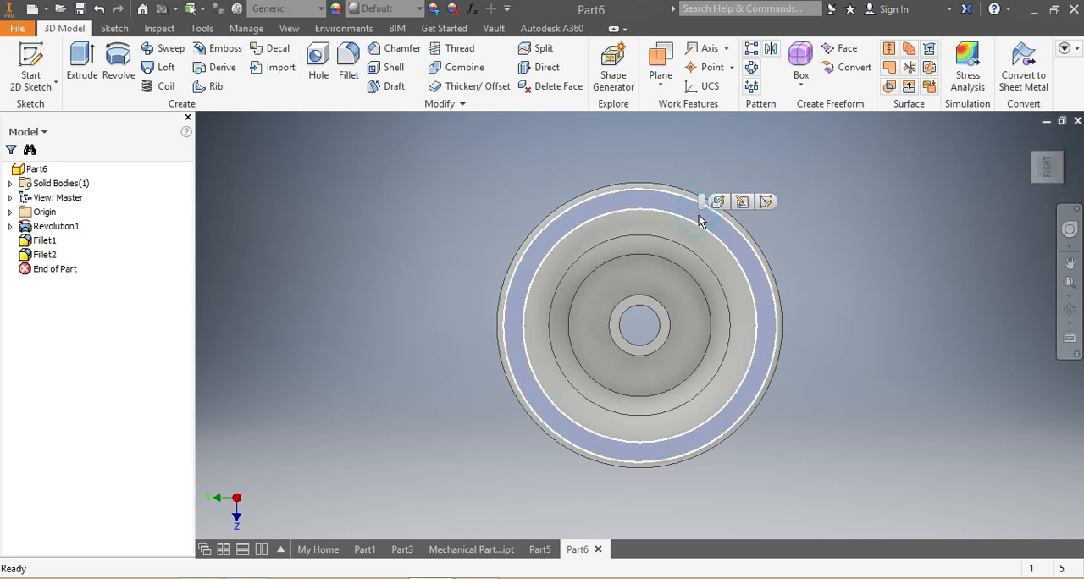
pyautogui.click(765, 204)
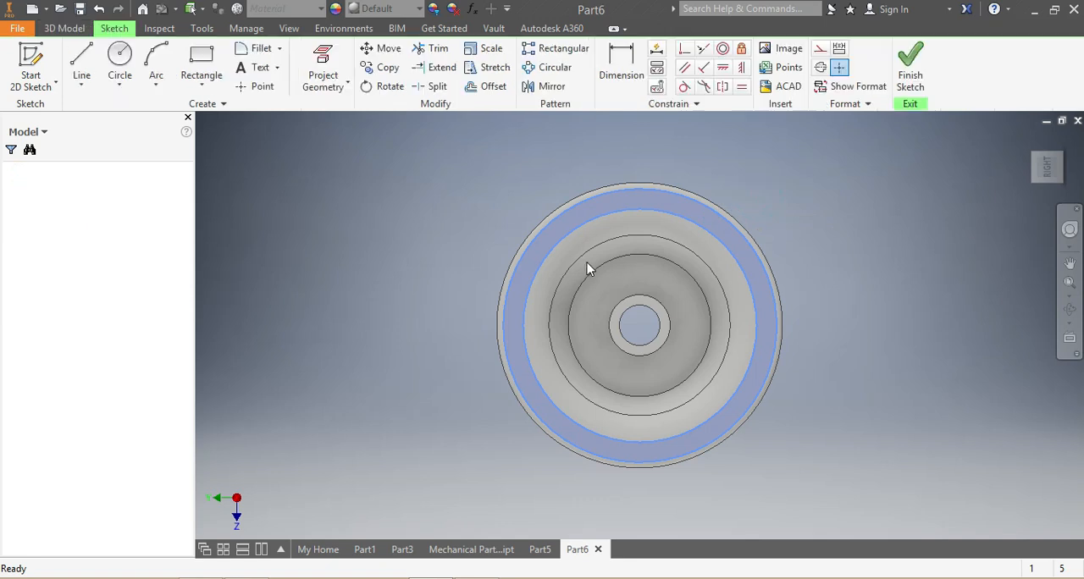
pyautogui.click(123, 65)
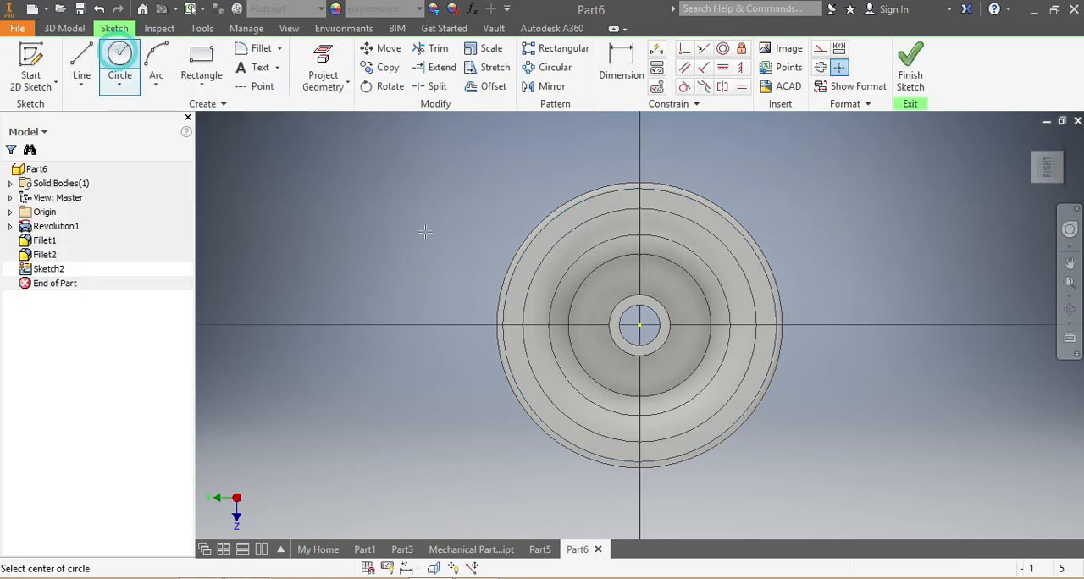
pyautogui.click(641, 325)
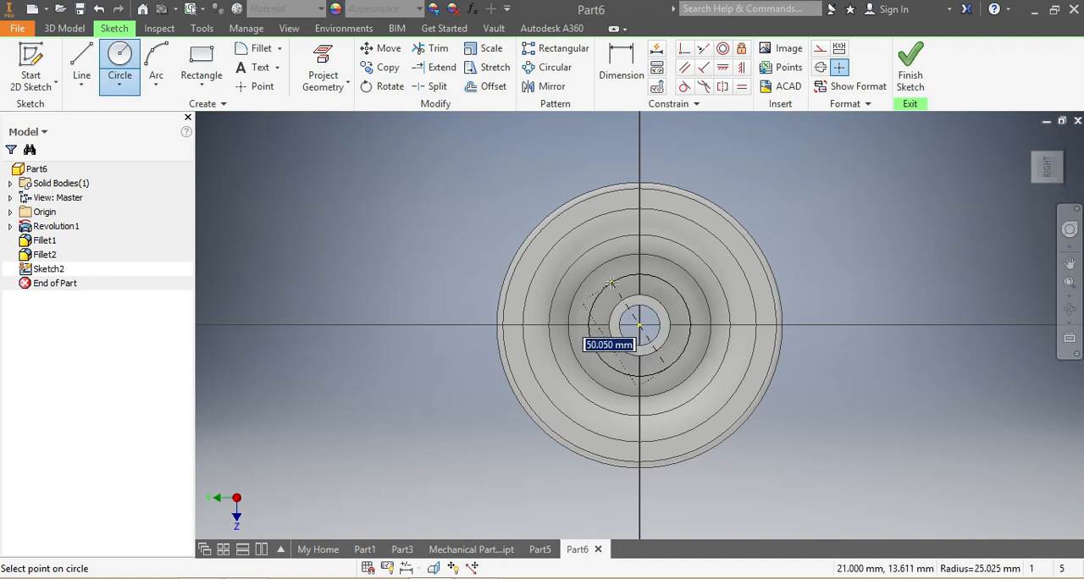
pyautogui.click(609, 279)
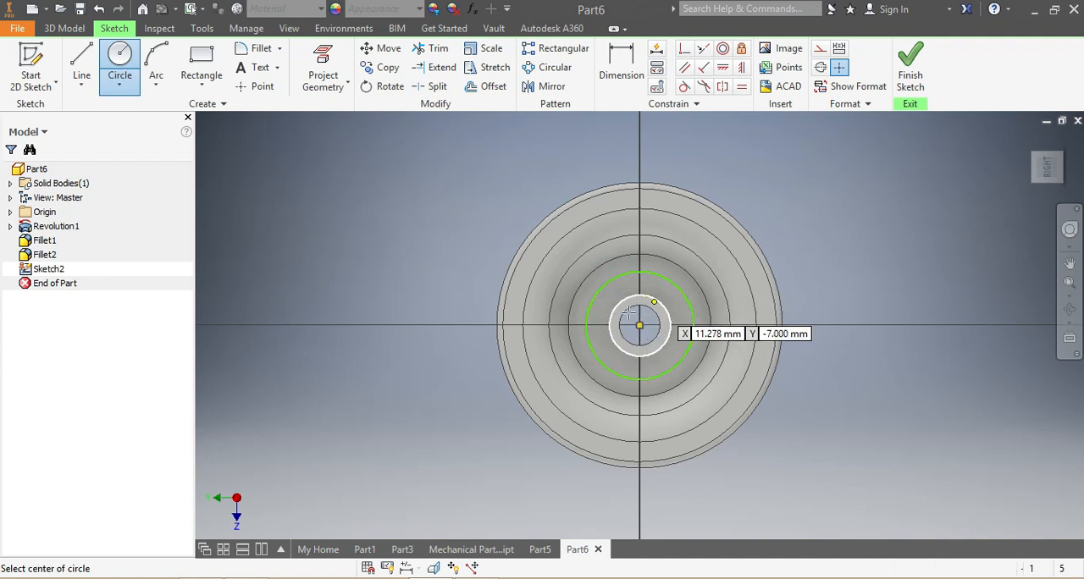
# Draw a narrow keyway rectangle about 5 by 11 mm across the upper edge of the bore, straddling the vertical axis.
pyautogui.click(203, 61)
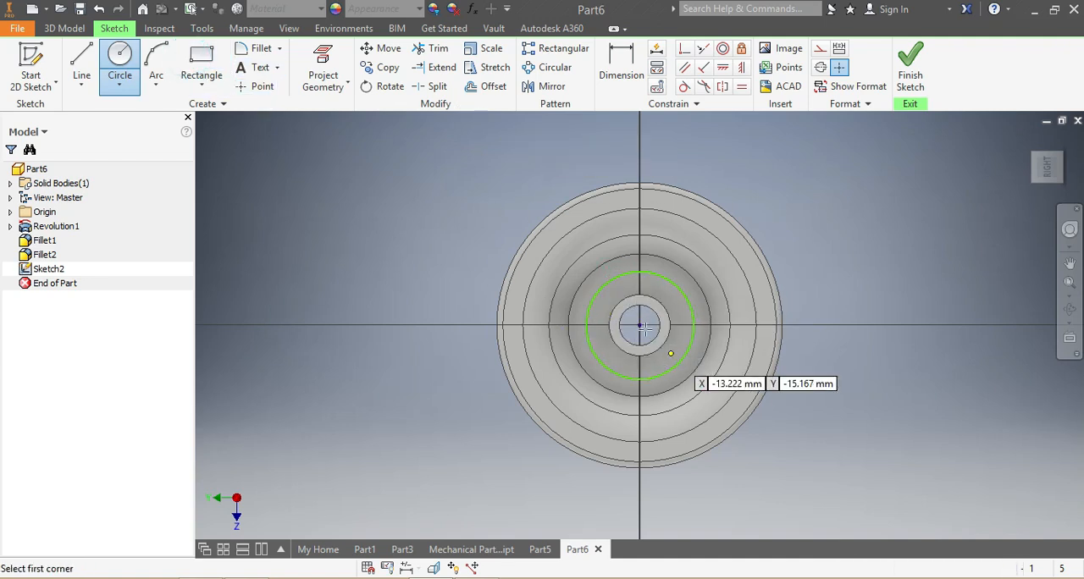
pyautogui.scroll(3, 663, 340)
pyautogui.click(627, 272)
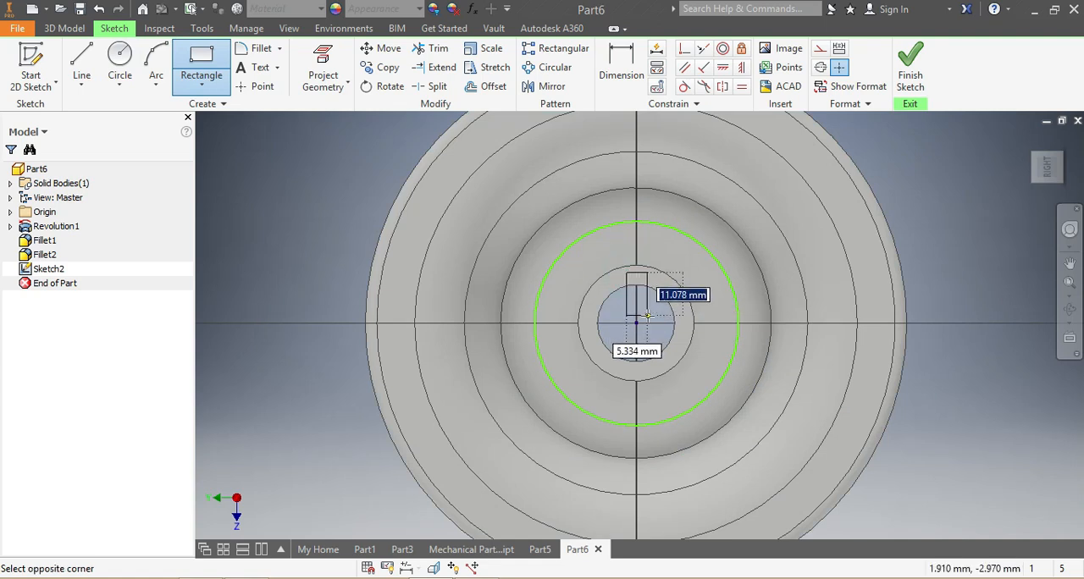
pyautogui.click(646, 316)
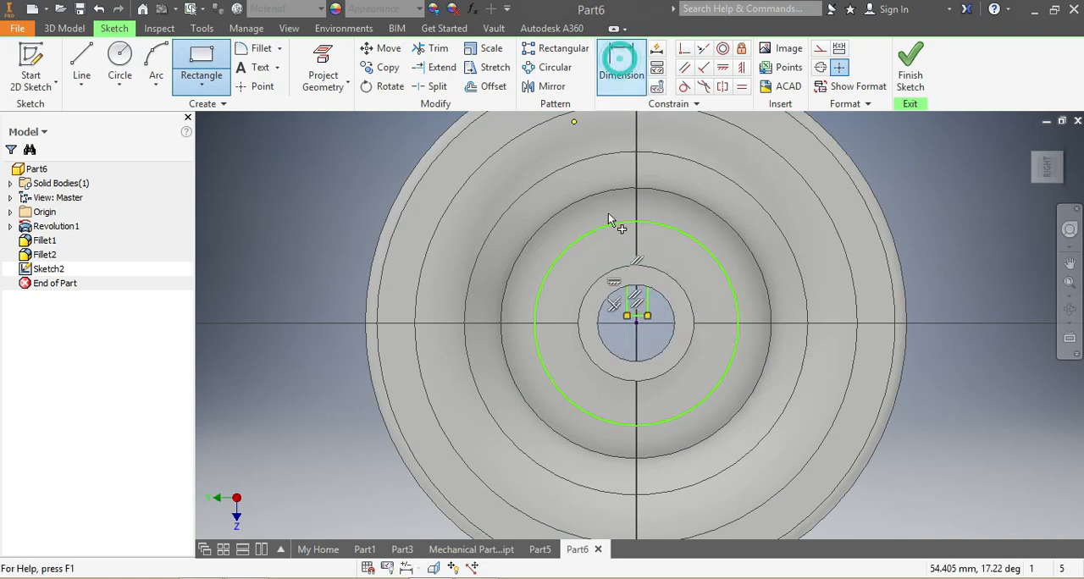
# Dimension the distance from the bore centre to the keyway rectangle's top edge as 12.5 mm.
pyautogui.click(621, 64)
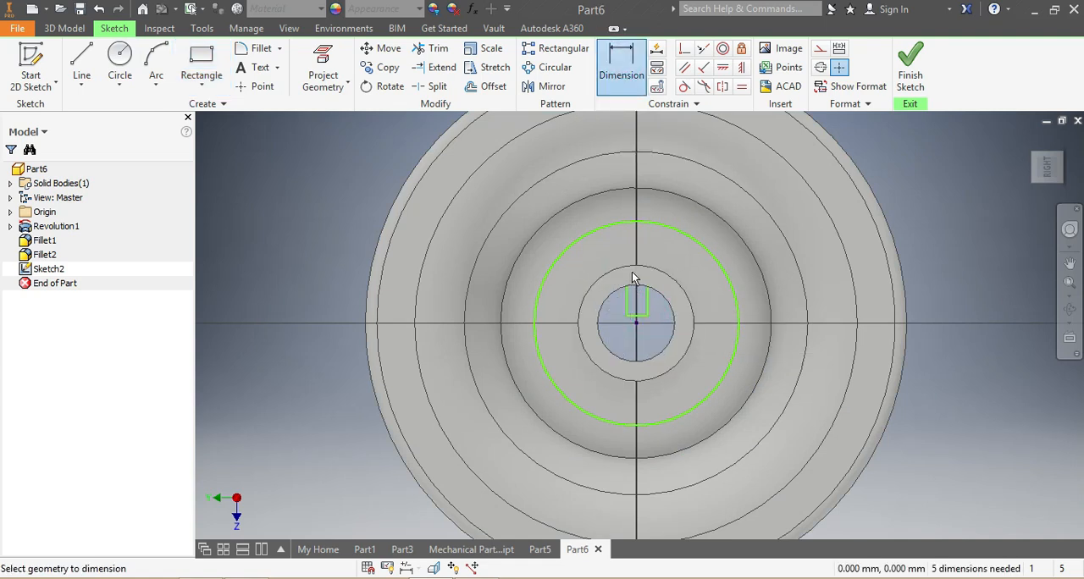
pyautogui.click(636, 323)
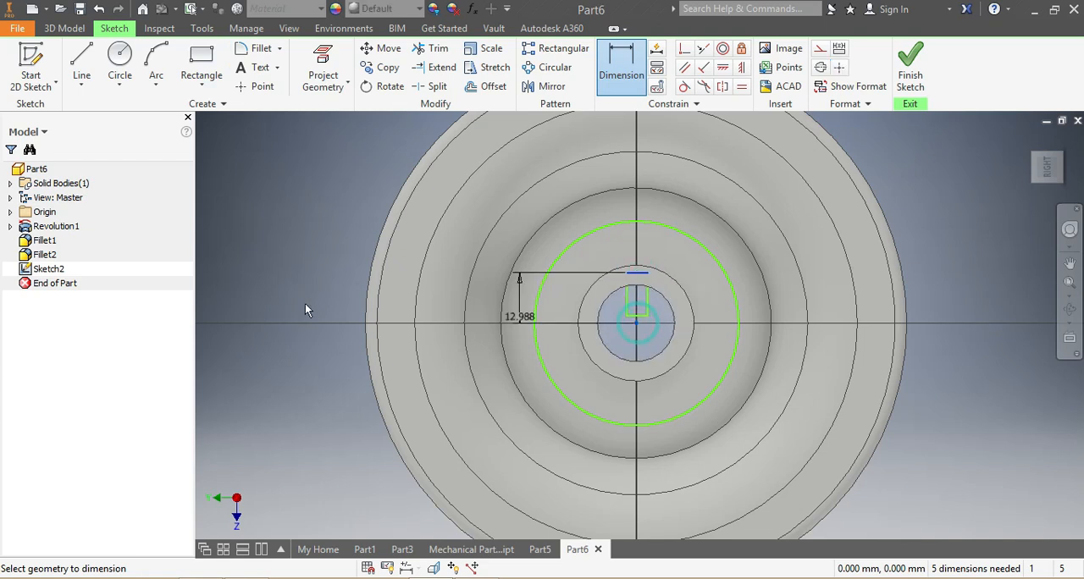
pyautogui.click(308, 303)
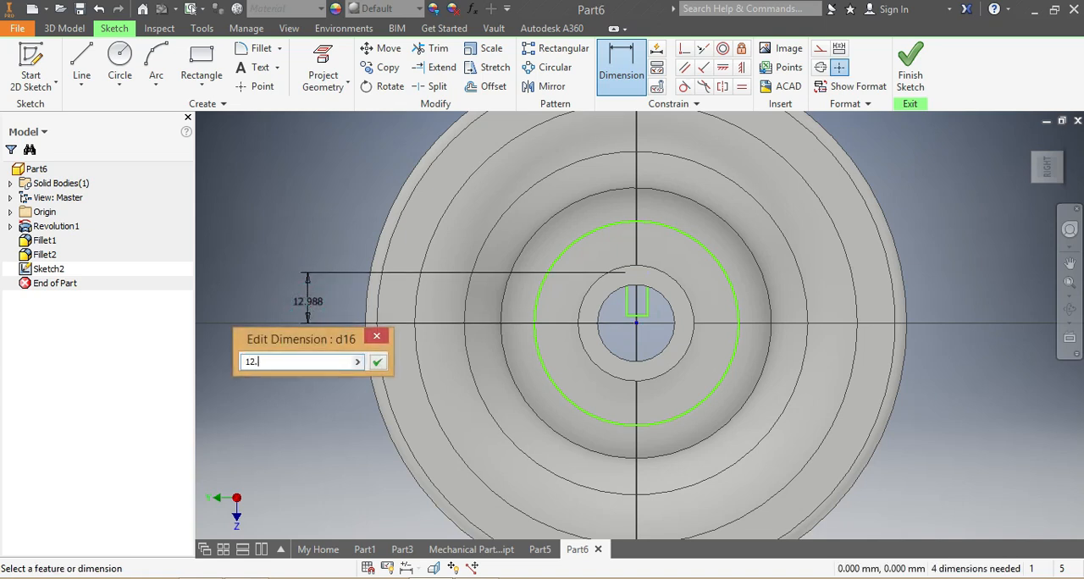
pyautogui.press('Return')
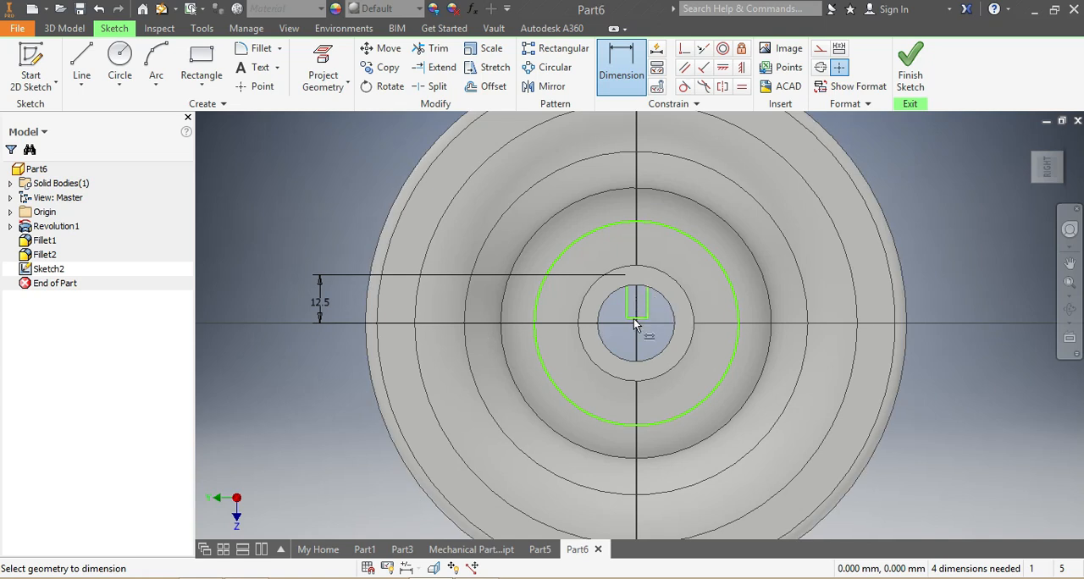
# Dimension the distance from the bore centre to the keyway rectangle's right side as 3 mm.
pyautogui.click(642, 298)
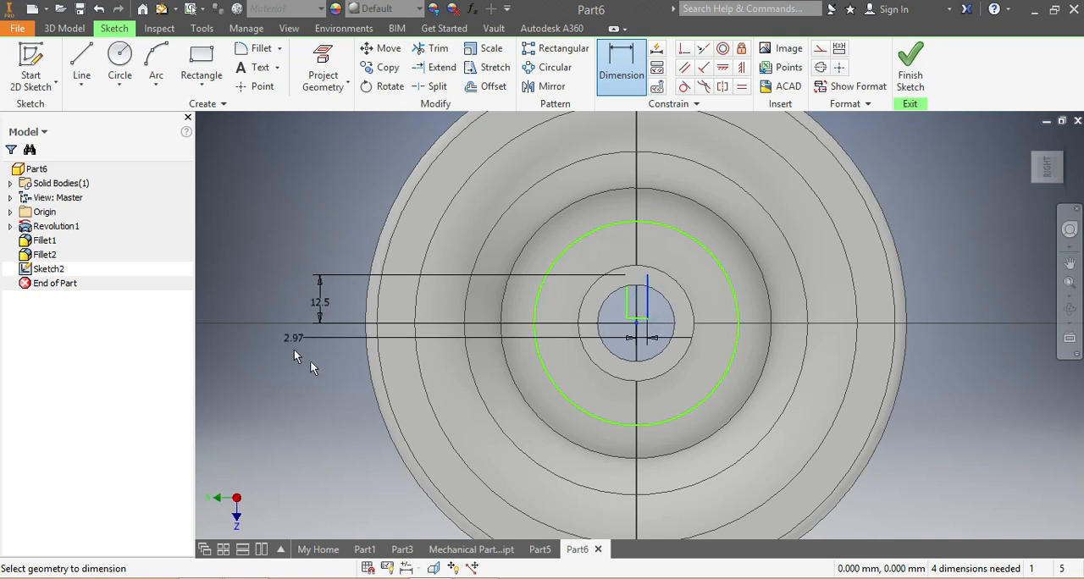
pyautogui.click(309, 354)
pyautogui.click(309, 359)
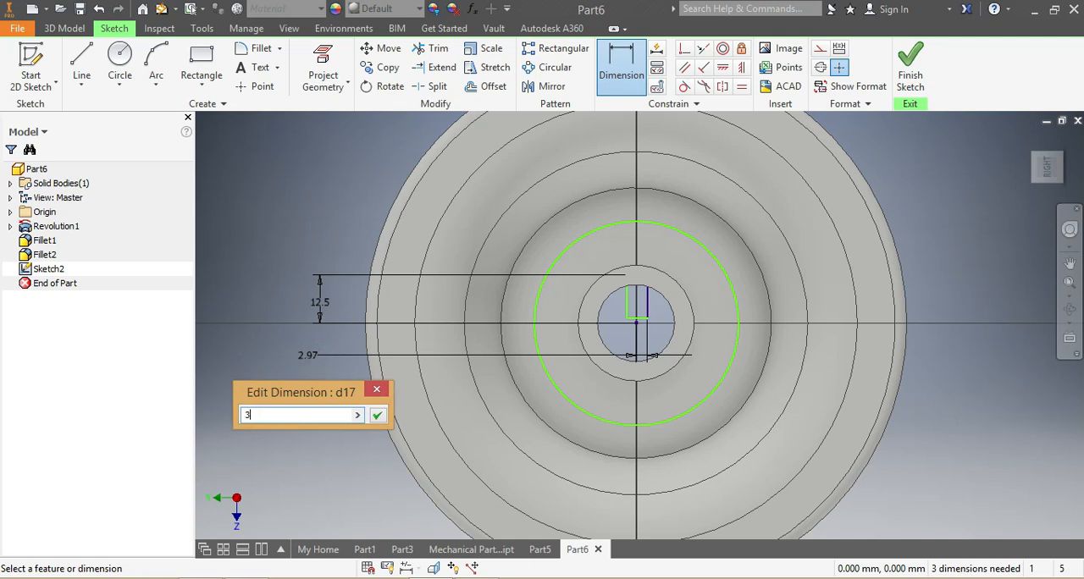
pyautogui.write('3')
pyautogui.press('Return')
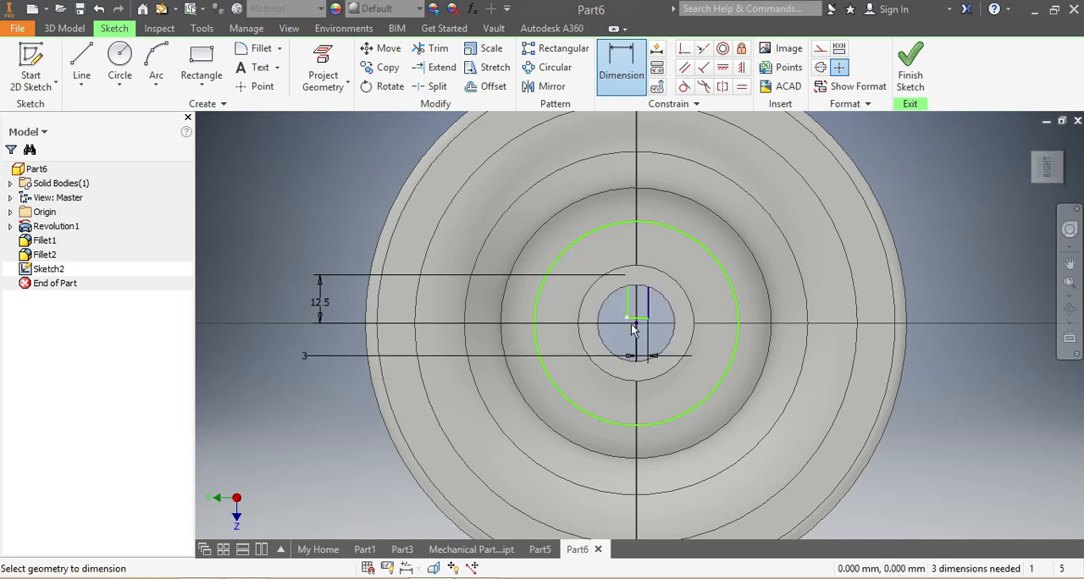
# Dimension the keyway rectangle's width as 6 mm.
pyautogui.click(639, 322)
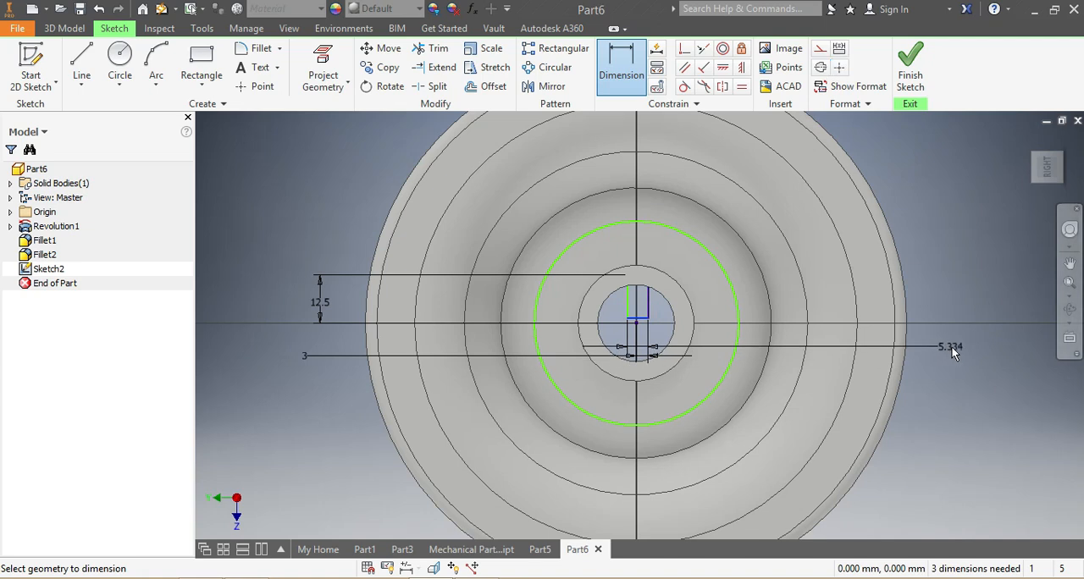
pyautogui.click(954, 347)
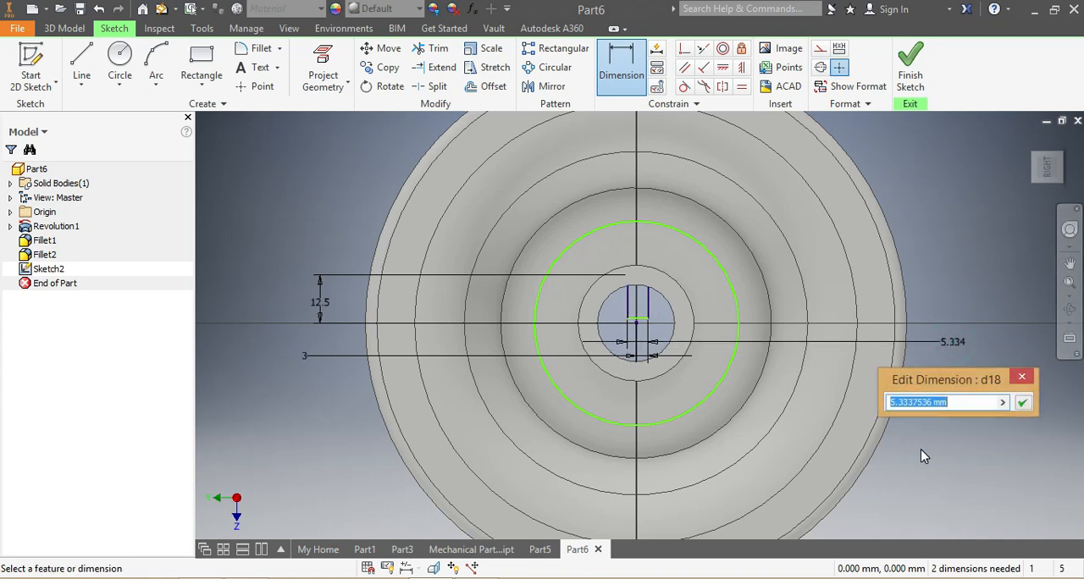
pyautogui.write('6')
pyautogui.press('Return')
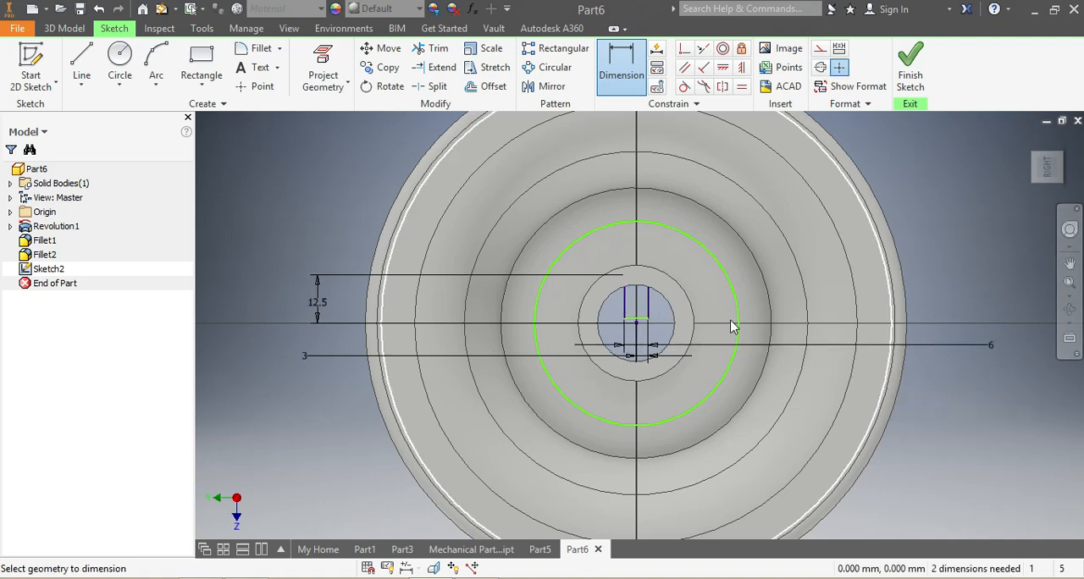
# Dimension the diameter of the layout circle around the hub as 50 mm.
pyautogui.click(620, 68)
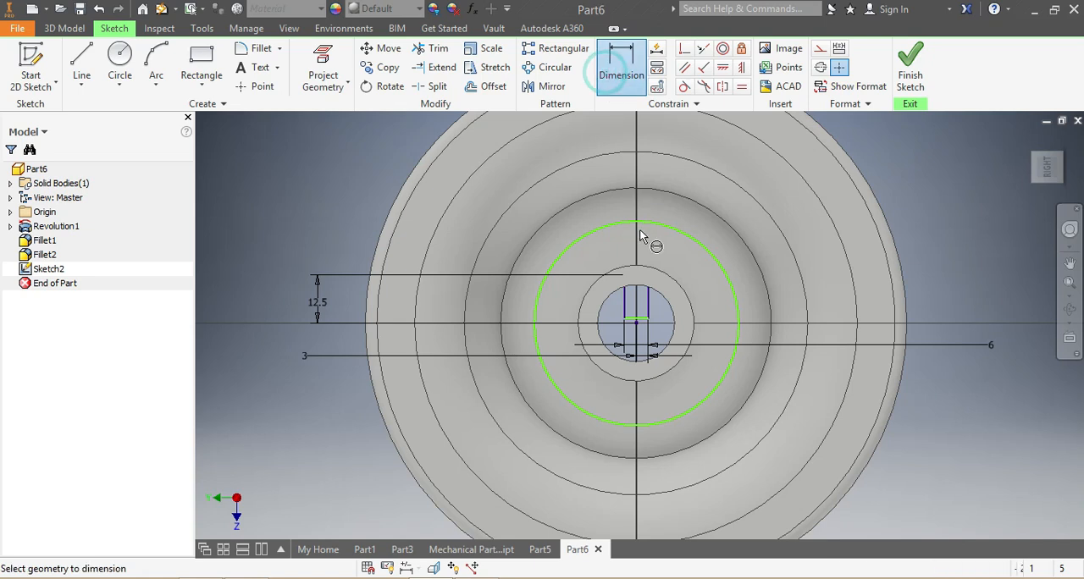
pyautogui.click(659, 224)
pyautogui.click(970, 240)
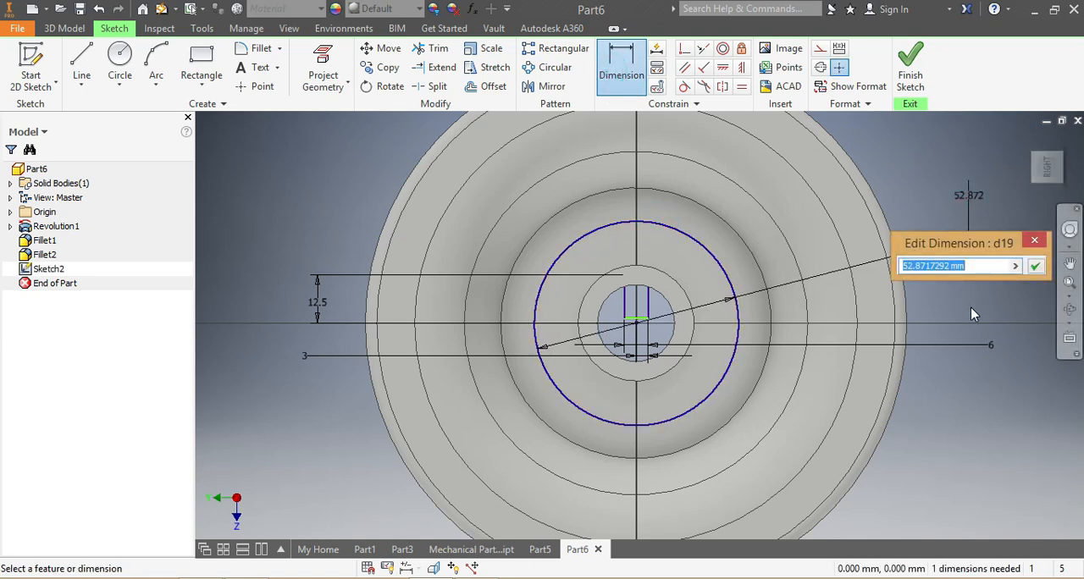
pyautogui.write('50')
pyautogui.press('Return')
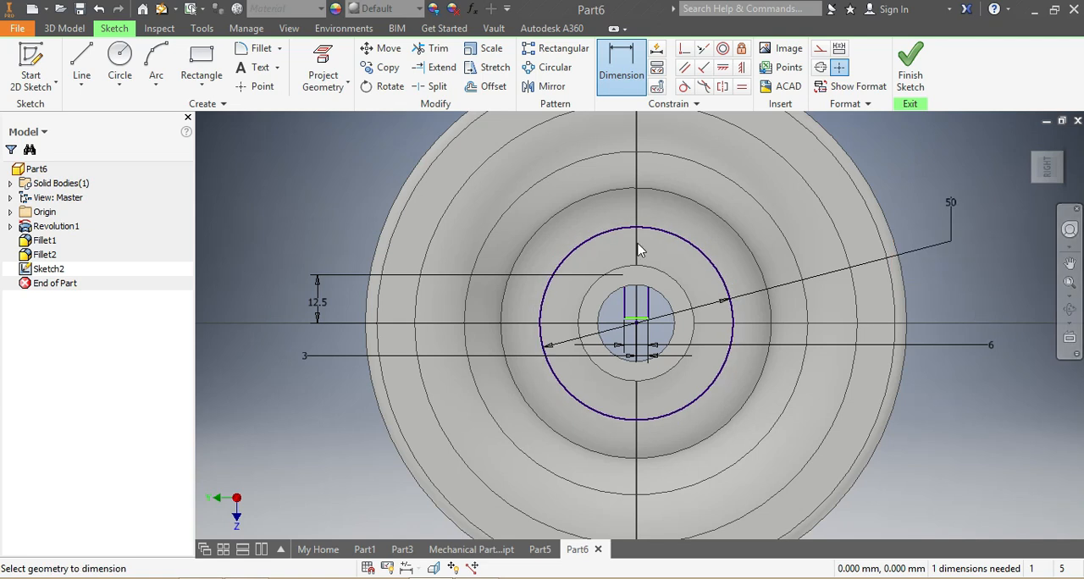
# Draw four hole circles, about 12 to 17 mm in diameter, centred on the four quadrant points of the 50 mm circle.
pyautogui.click(120, 66)
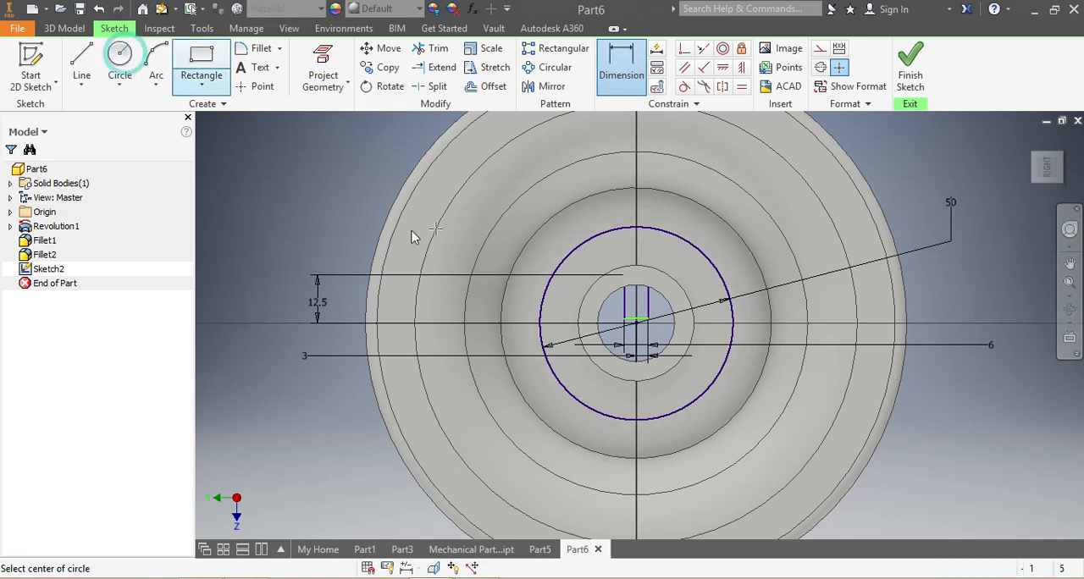
pyautogui.click(636, 226)
pyautogui.click(621, 211)
pyautogui.click(732, 322)
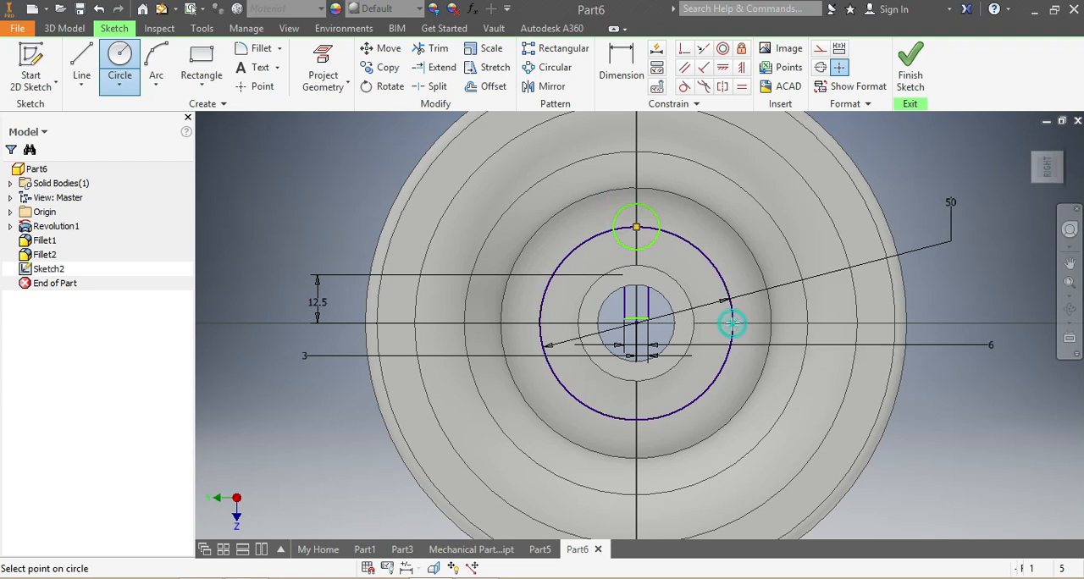
pyautogui.click(701, 323)
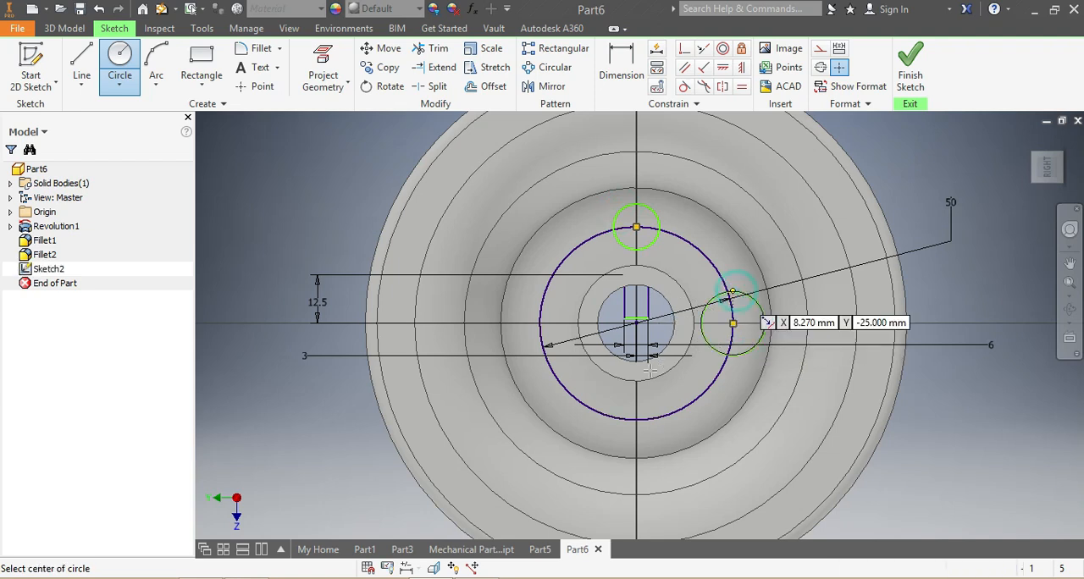
pyautogui.click(636, 419)
pyautogui.click(613, 405)
pyautogui.click(539, 322)
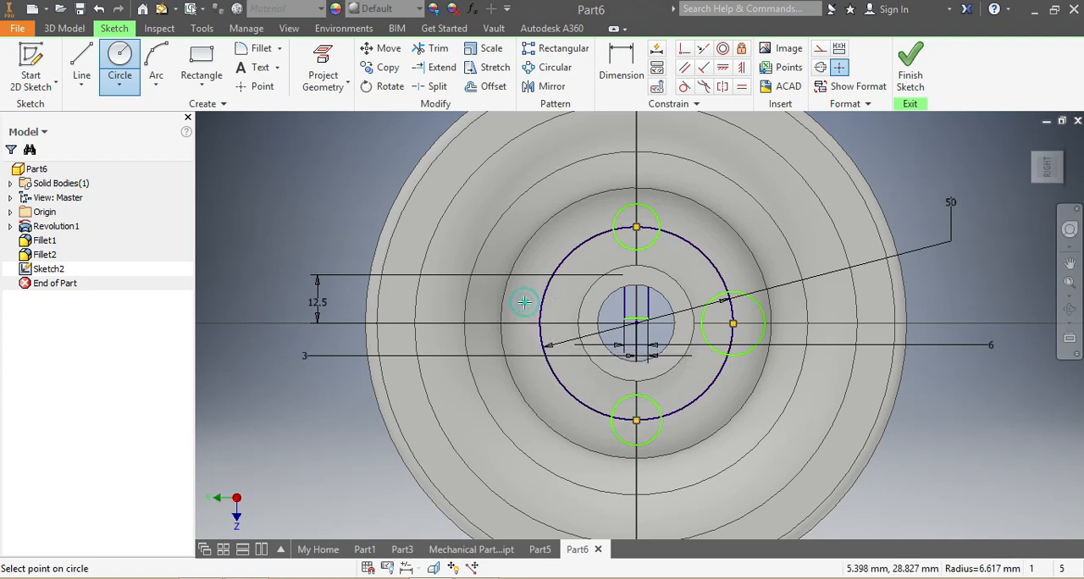
pyautogui.click(519, 306)
# Dimension the diameter of the upper hole circle as 15 mm.
pyautogui.click(622, 54)
pyautogui.press('d')
pyautogui.click(655, 213)
pyautogui.click(916, 168)
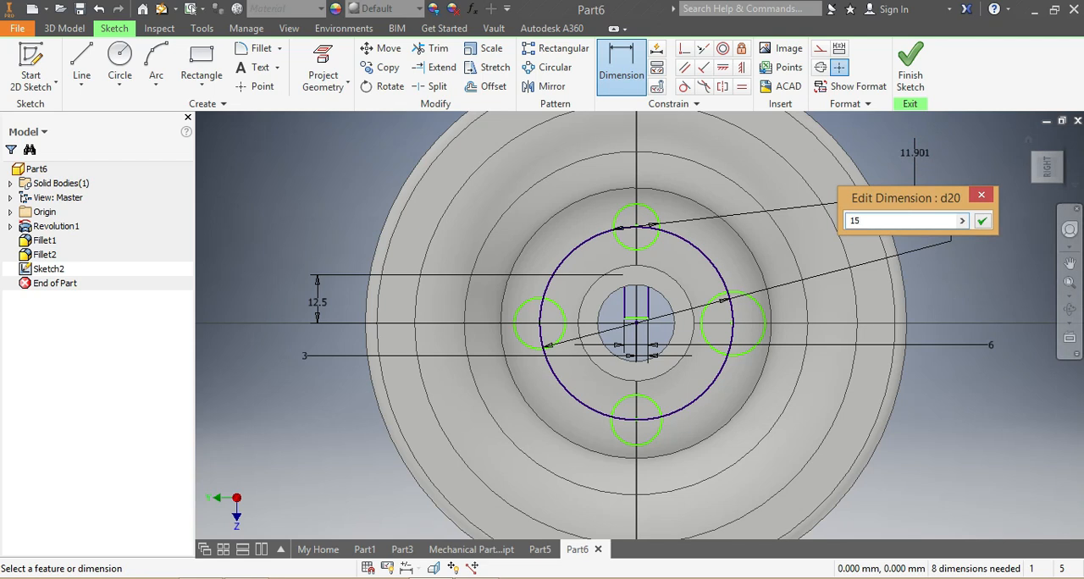
pyautogui.write('15')
pyautogui.press('Return')
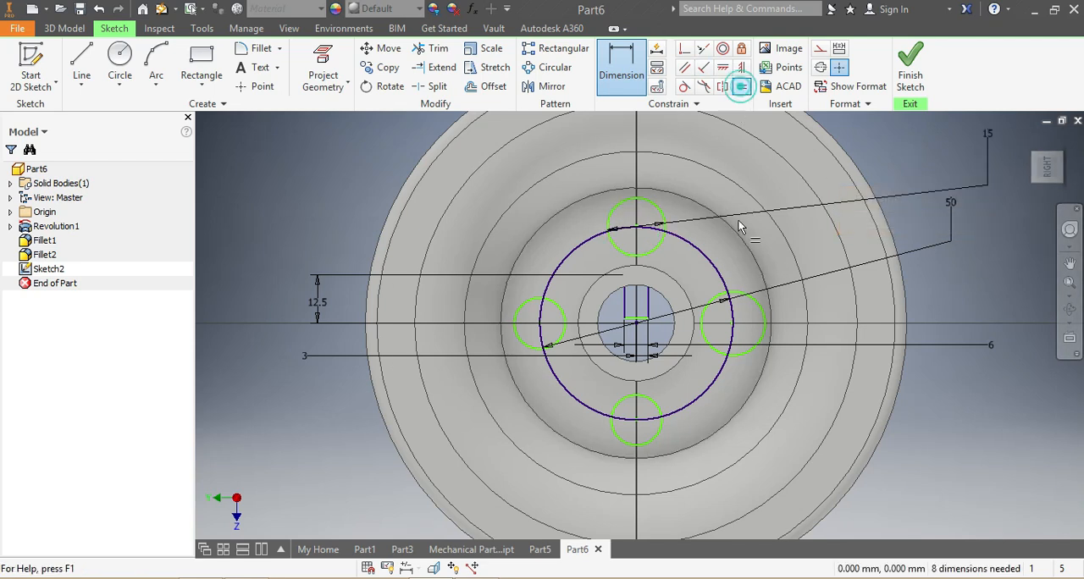
# Make the other three hole circles equal to the 15 mm circle and delete the 50 mm layout circle.
pyautogui.click(758, 310)
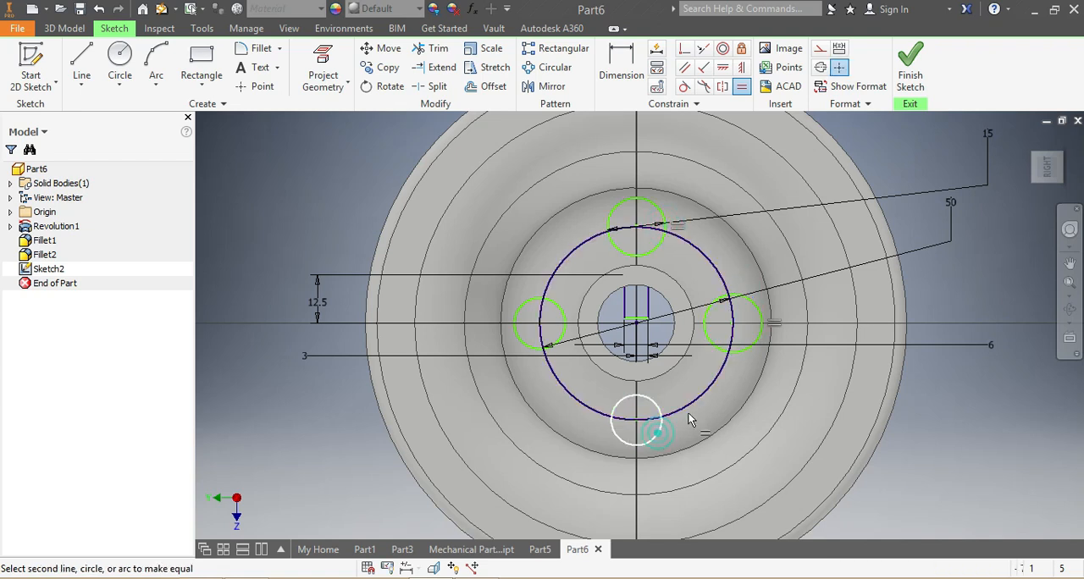
pyautogui.click(743, 351)
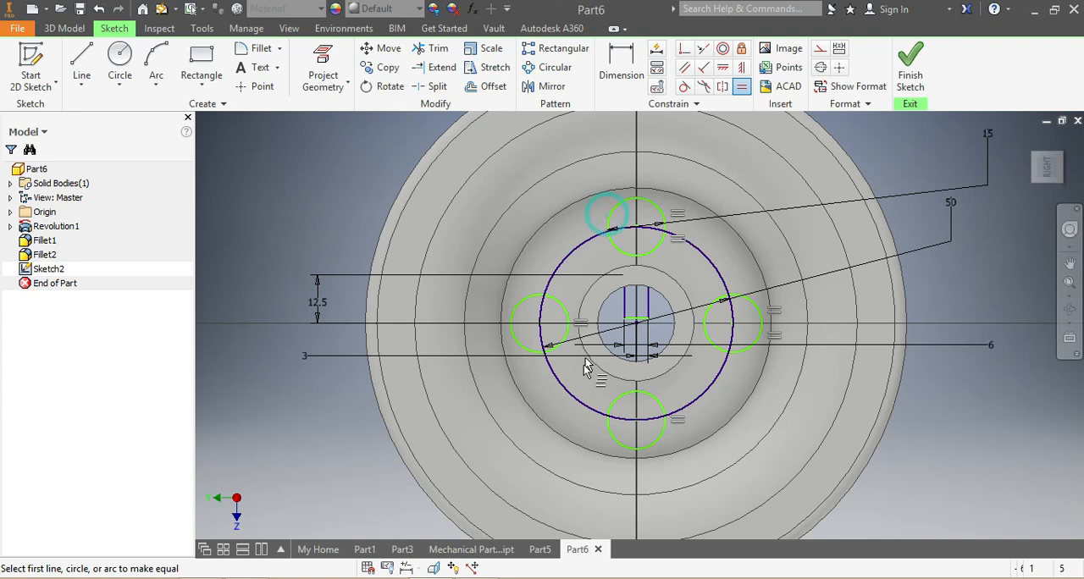
pyautogui.scroll(5, 583, 366)
pyautogui.scroll(-4, 543, 387)
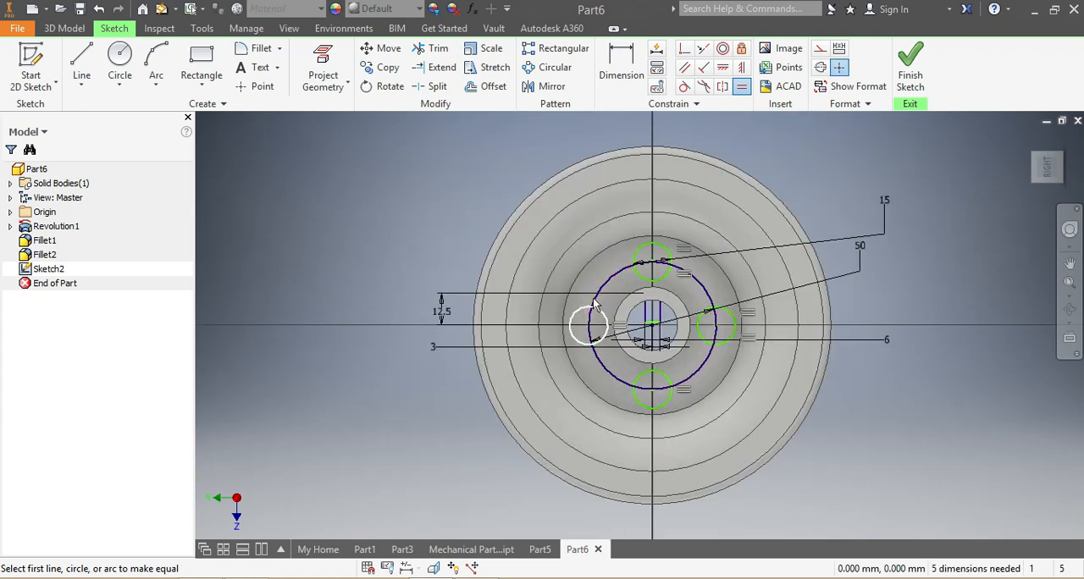
pyautogui.press('Escape')
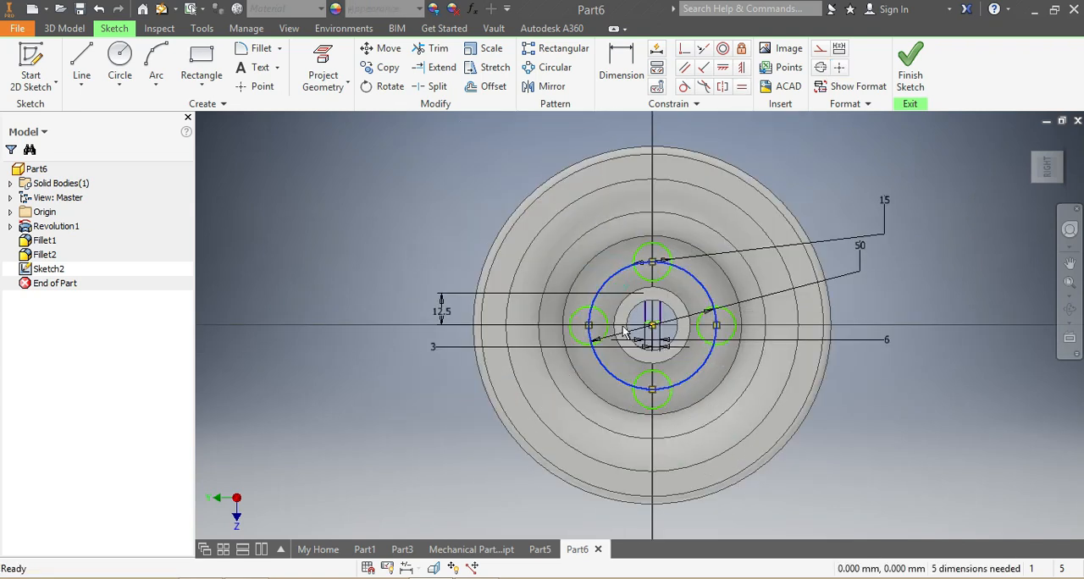
pyautogui.press('Delete')
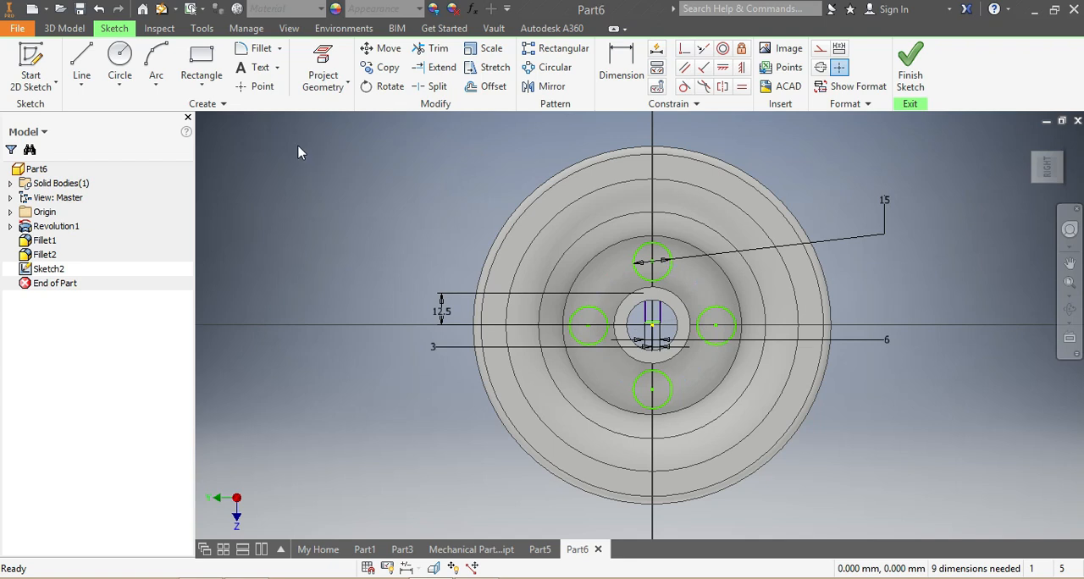
# Cut the four hole circles and the keyway rectangle through the wheel with a symmetric 200 mm extrusion.
pyautogui.click(76, 31)
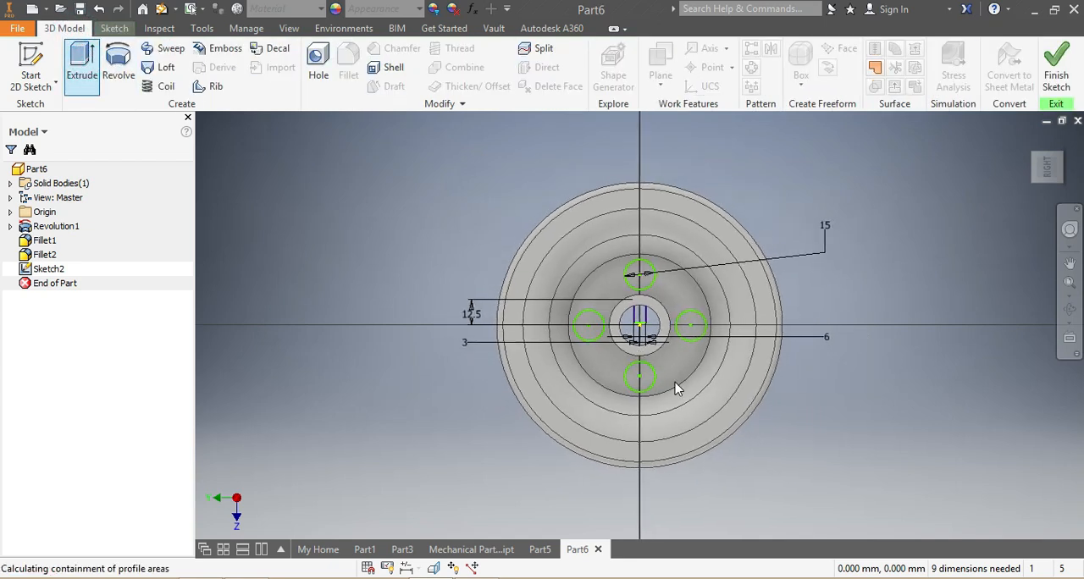
pyautogui.scroll(3, 643, 290)
pyautogui.click(646, 284)
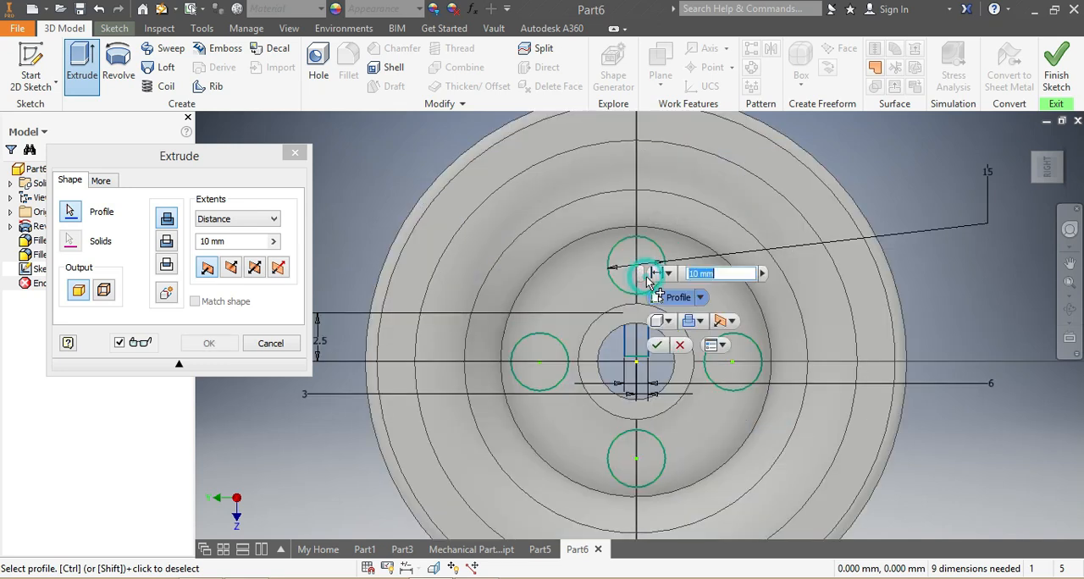
pyautogui.click(528, 352)
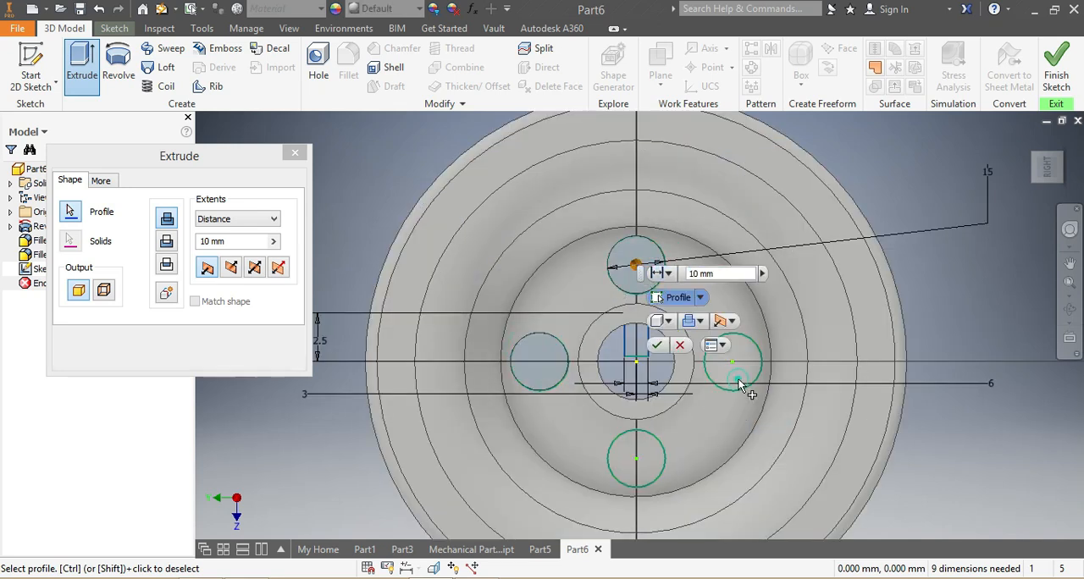
pyautogui.click(737, 378)
pyautogui.click(651, 470)
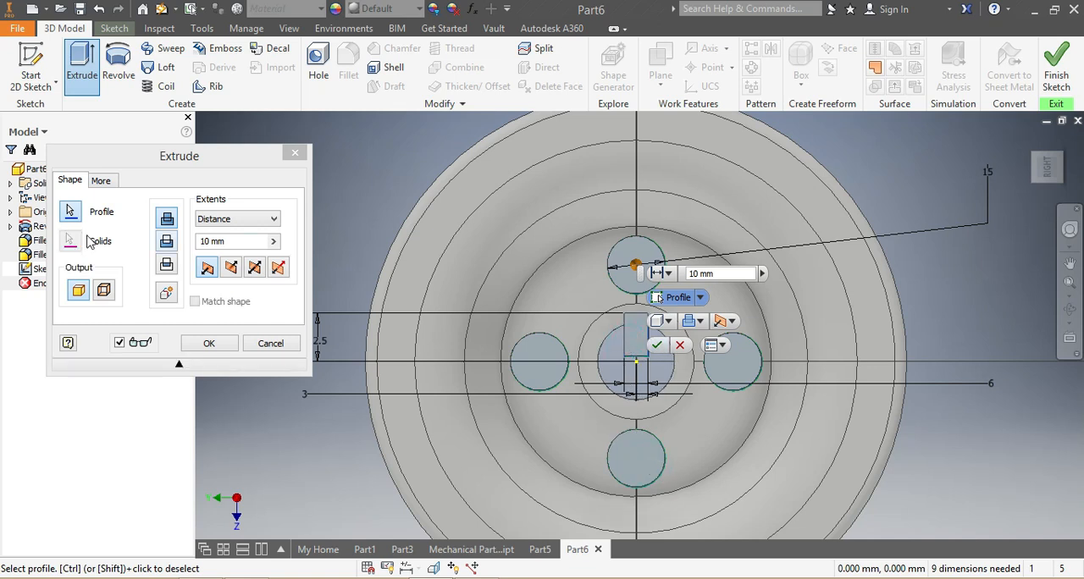
pyautogui.doubleClick(208, 241)
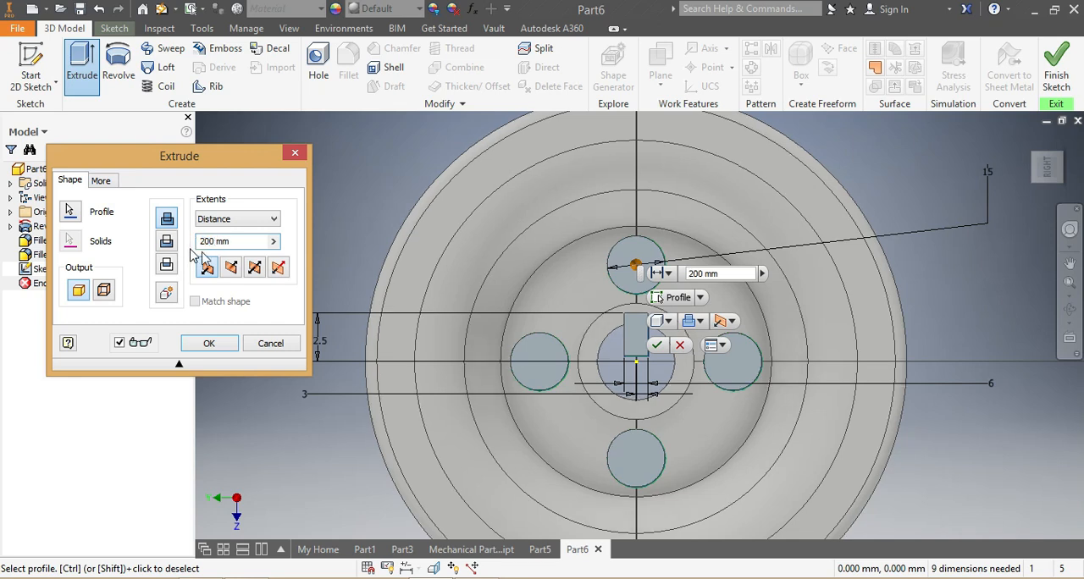
pyautogui.click(253, 268)
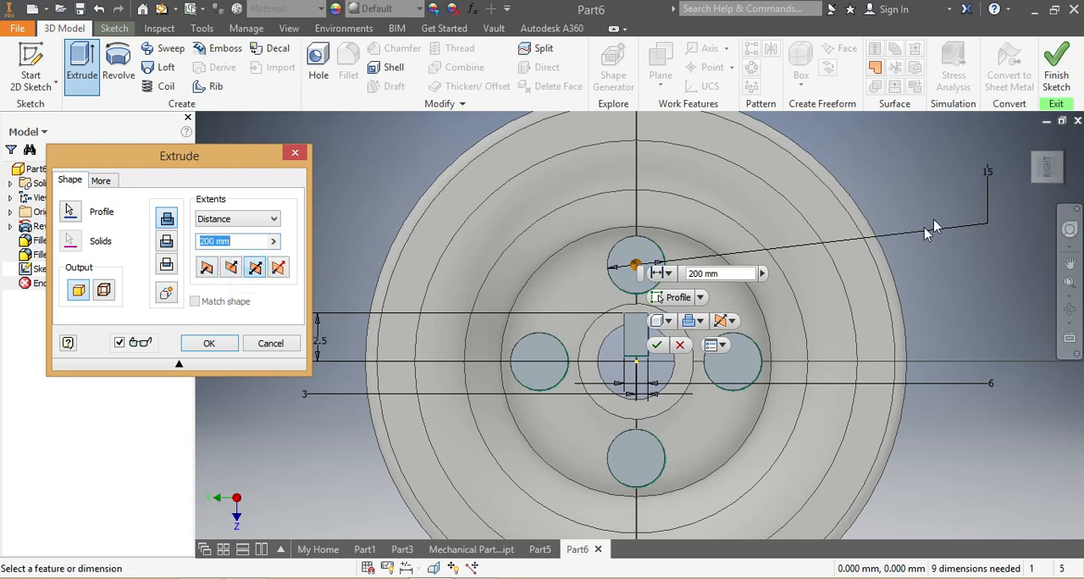
pyautogui.click(1034, 180)
pyautogui.keyDown('shift'); pyautogui.moveTo(745, 326); pyautogui.dragTo(620, 376, button='middle'); pyautogui.keyUp('shift')
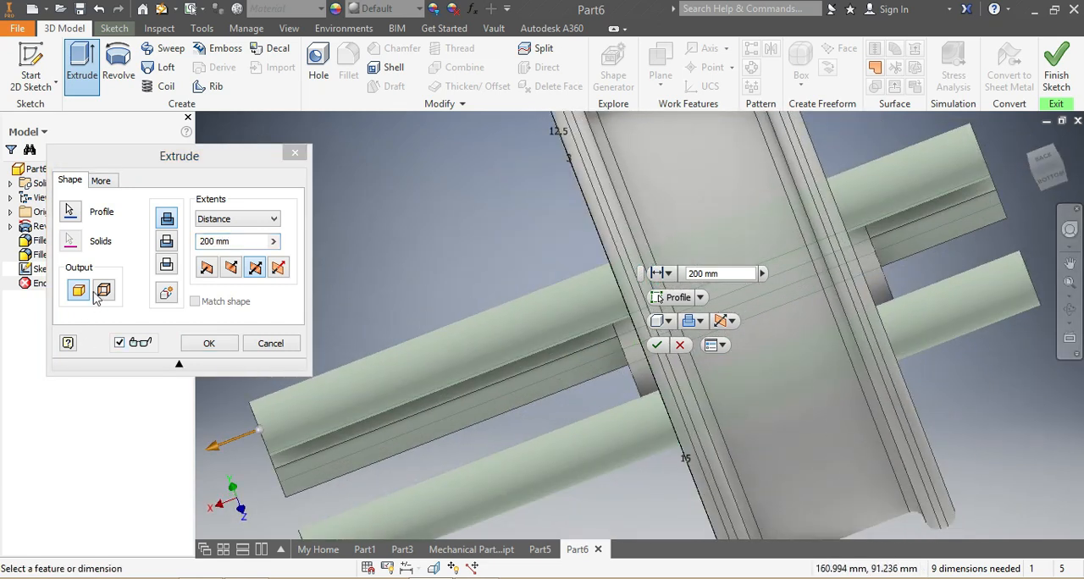
pyautogui.click(166, 244)
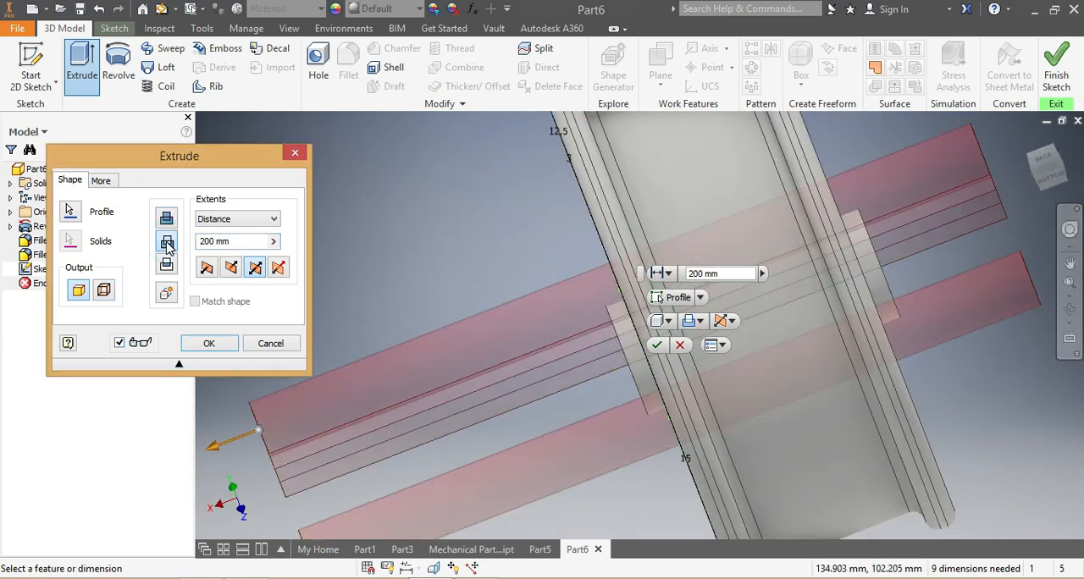
pyautogui.click(659, 347)
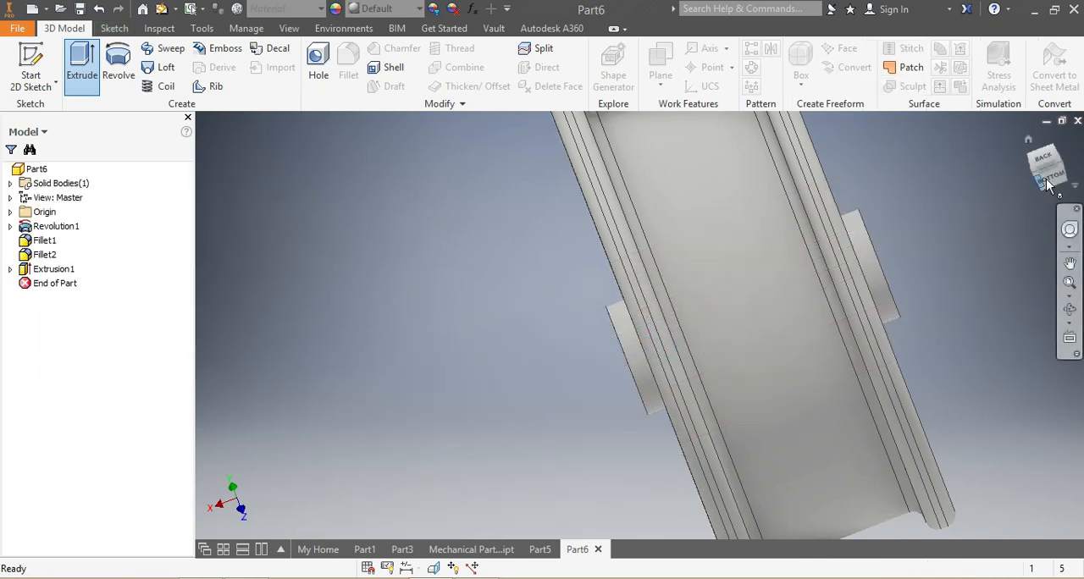
# Assign the Steel, Mild material to the wheel.
pyautogui.moveTo(997, 193)
pyautogui.mouseDown()
pyautogui.moveTo(1057, 201)
pyautogui.moveTo(1041, 176)
pyautogui.moveTo(984, 201)
pyautogui.moveTo(968, 196)
pyautogui.moveTo(972, 169)
pyautogui.moveTo(973, 203)
pyautogui.moveTo(951, 202)
pyautogui.moveTo(956, 222)
pyautogui.moveTo(987, 183)
pyautogui.moveTo(1009, 186)
pyautogui.moveTo(965, 203)
pyautogui.moveTo(971, 181)
pyautogui.moveTo(982, 208)
pyautogui.moveTo(948, 254)
pyautogui.moveTo(931, 244)
pyautogui.moveTo(508, 355)
pyautogui.moveTo(3, 439)
pyautogui.mouseUp()
pyautogui.scroll(5, 854, 301)
pyautogui.scroll(-3, 899, 281)
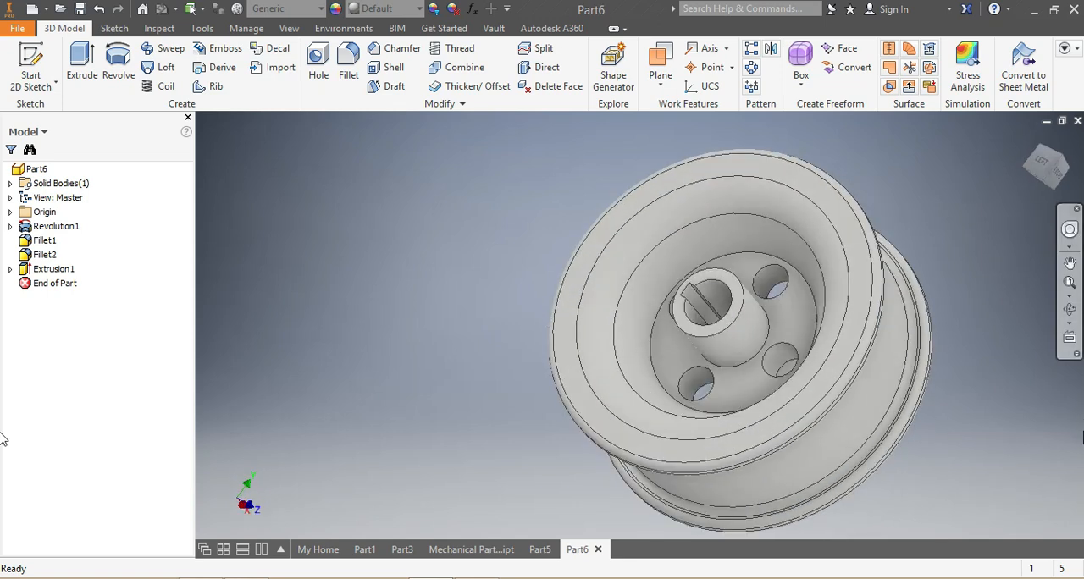
pyautogui.click(320, 9)
pyautogui.scroll(-12, 370, 274)
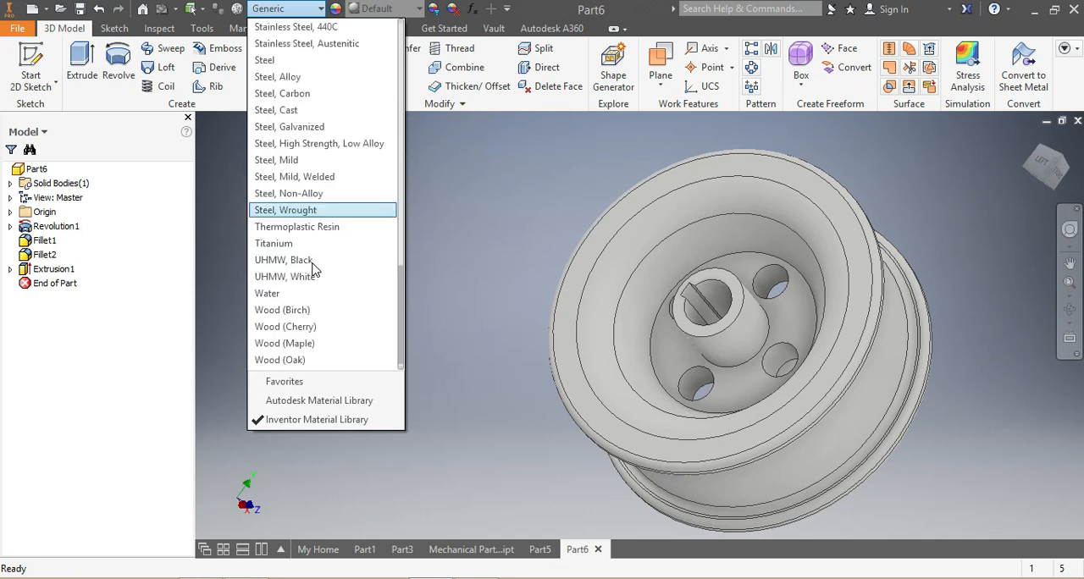
pyautogui.click(284, 161)
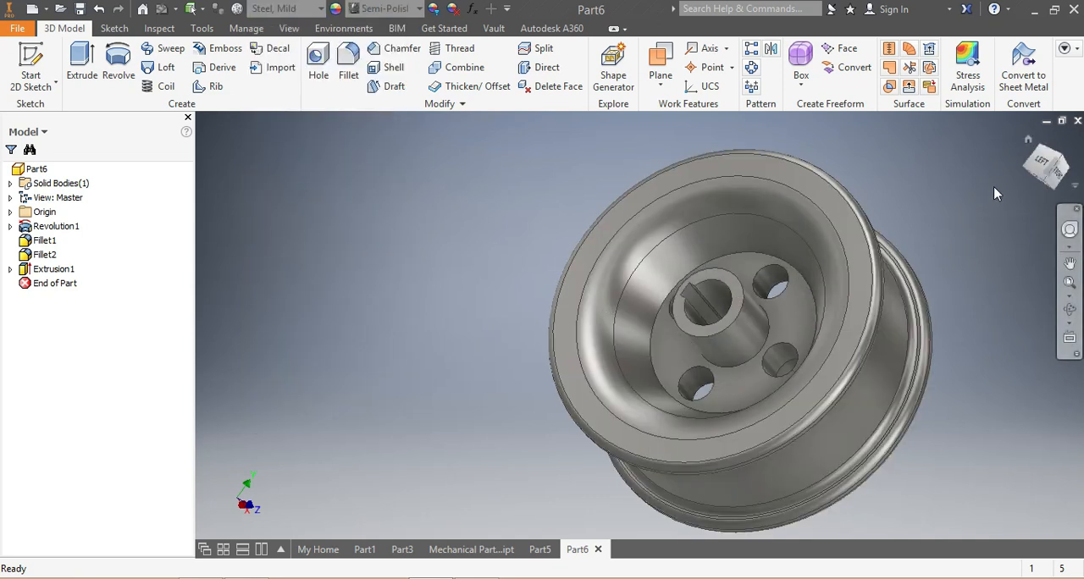
# Create a work plane from the XZ plane with a zero offset.
pyautogui.moveTo(1046, 170)
pyautogui.mouseDown()
pyautogui.moveTo(1050, 182)
pyautogui.moveTo(1008, 161)
pyautogui.moveTo(1044, 172)
pyautogui.mouseUp()
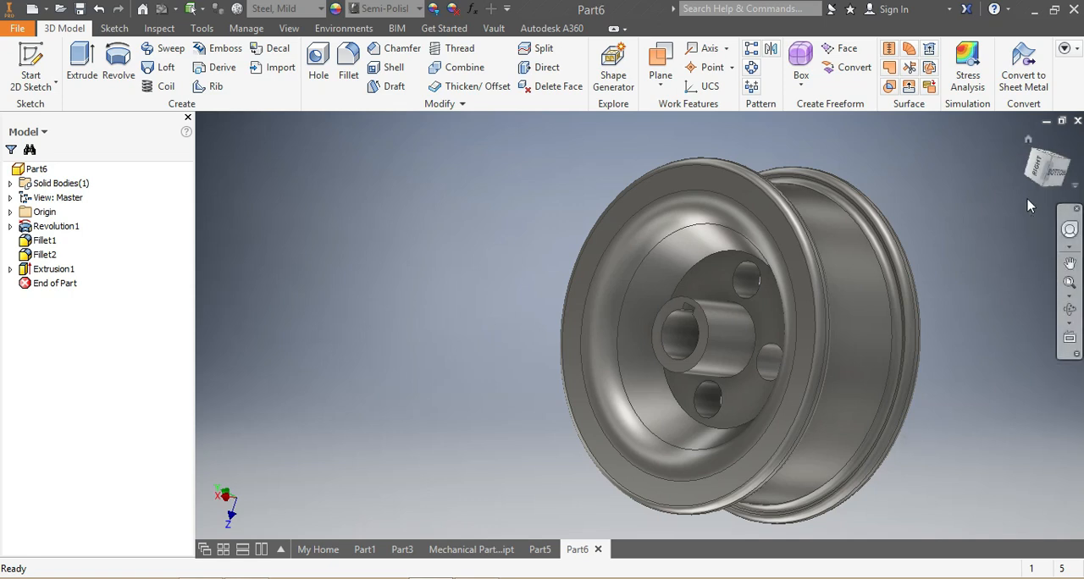
pyautogui.moveTo(1035, 175)
pyautogui.mouseDown()
pyautogui.moveTo(1065, 176)
pyautogui.moveTo(1039, 174)
pyautogui.moveTo(1050, 166)
pyautogui.moveTo(1066, 171)
pyautogui.moveTo(1045, 180)
pyautogui.moveTo(1046, 165)
pyautogui.moveTo(1048, 174)
pyautogui.moveTo(1032, 173)
pyautogui.moveTo(1073, 173)
pyautogui.moveTo(1048, 175)
pyautogui.moveTo(1048, 161)
pyautogui.moveTo(1045, 178)
pyautogui.moveTo(1014, 176)
pyautogui.moveTo(1038, 174)
pyautogui.moveTo(1027, 176)
pyautogui.mouseUp()
pyautogui.click(1036, 174)
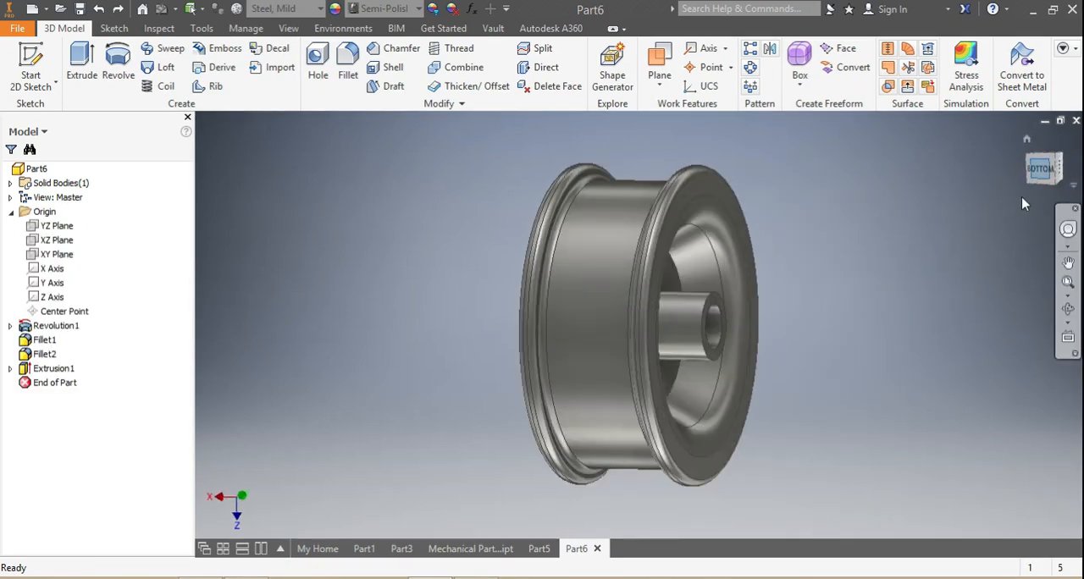
pyautogui.click(656, 68)
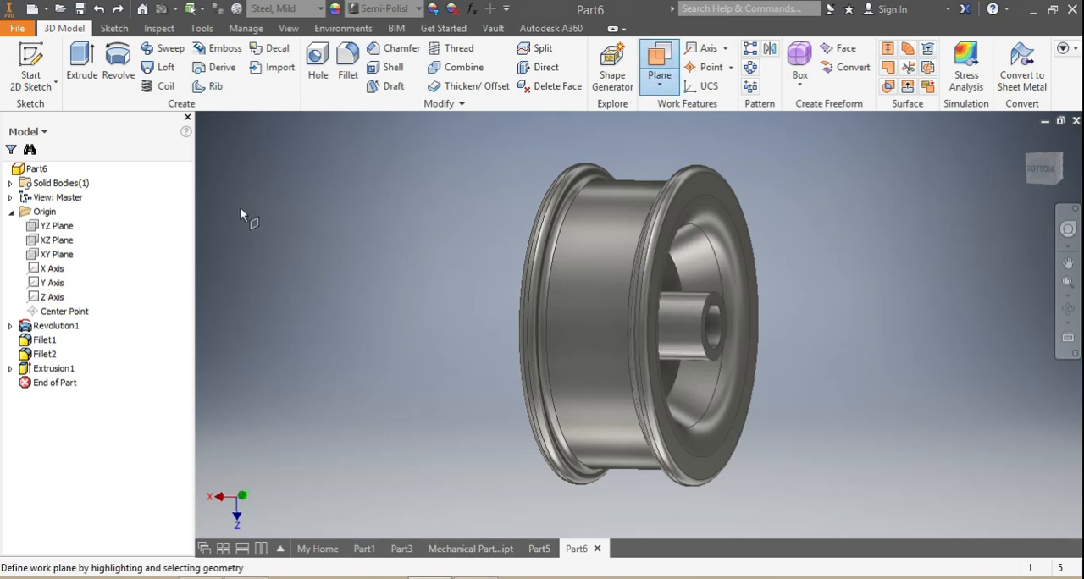
pyautogui.click(58, 240)
pyautogui.moveTo(713, 151); pyautogui.dragTo(696, 157)
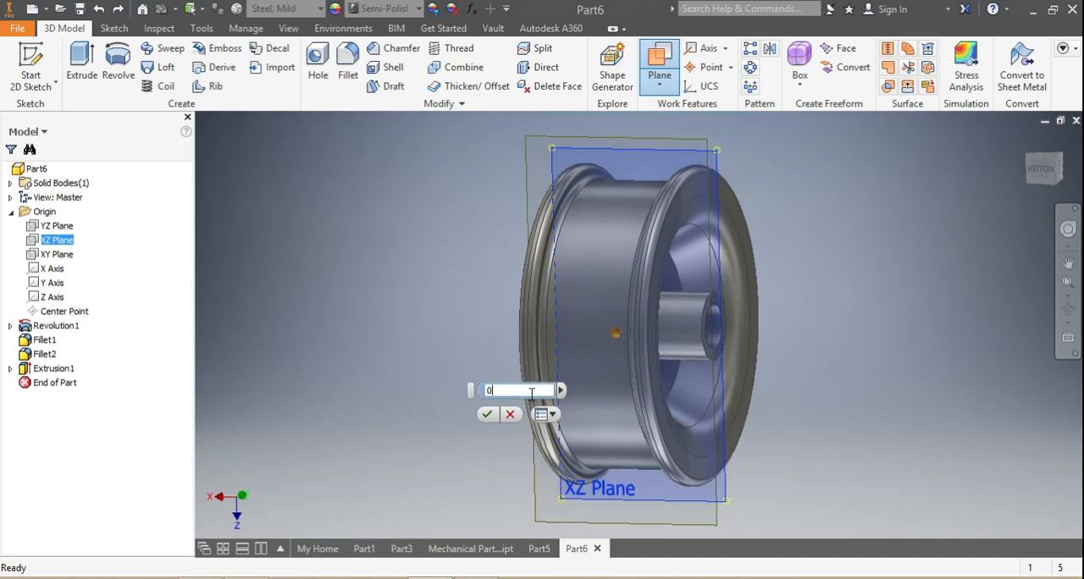
pyautogui.write('00')
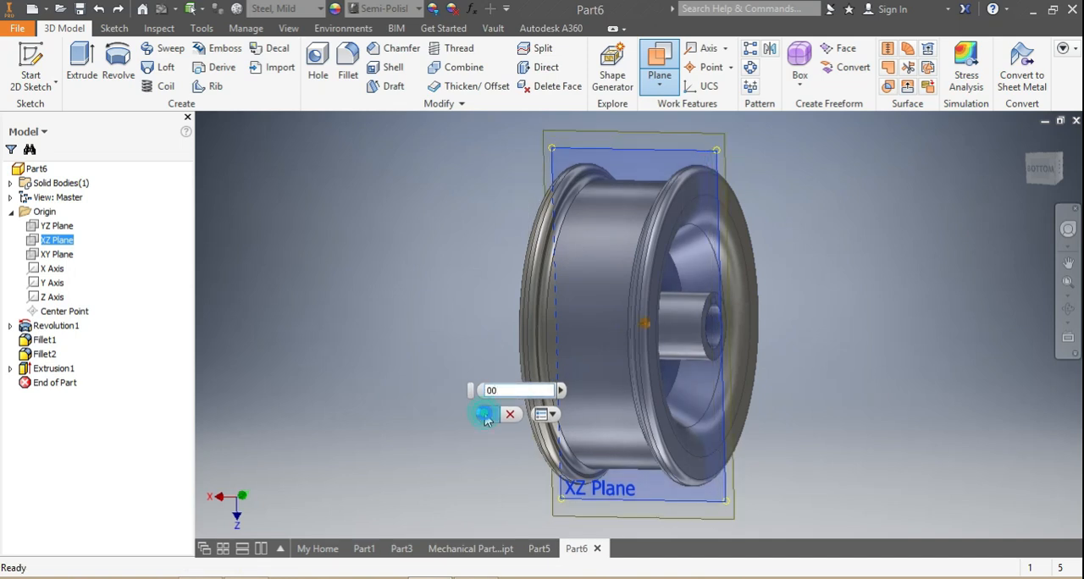
pyautogui.click(487, 414)
# Start a sketch on the new work plane, slice the graphics there and view the wheel's cross-section at an angle.
pyautogui.click(719, 162)
pyautogui.click(729, 194)
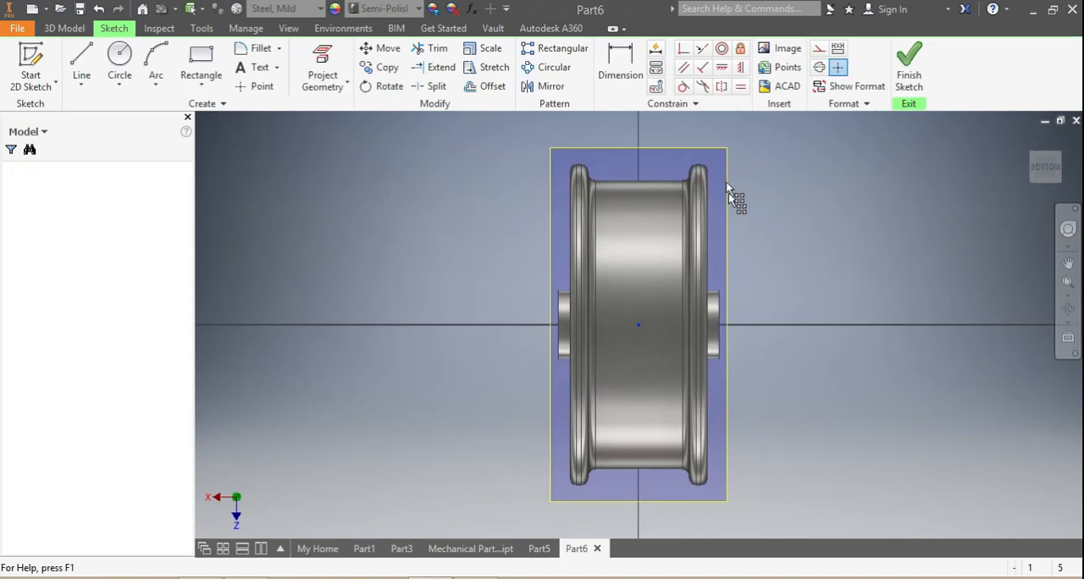
pyautogui.rightClick(725, 161)
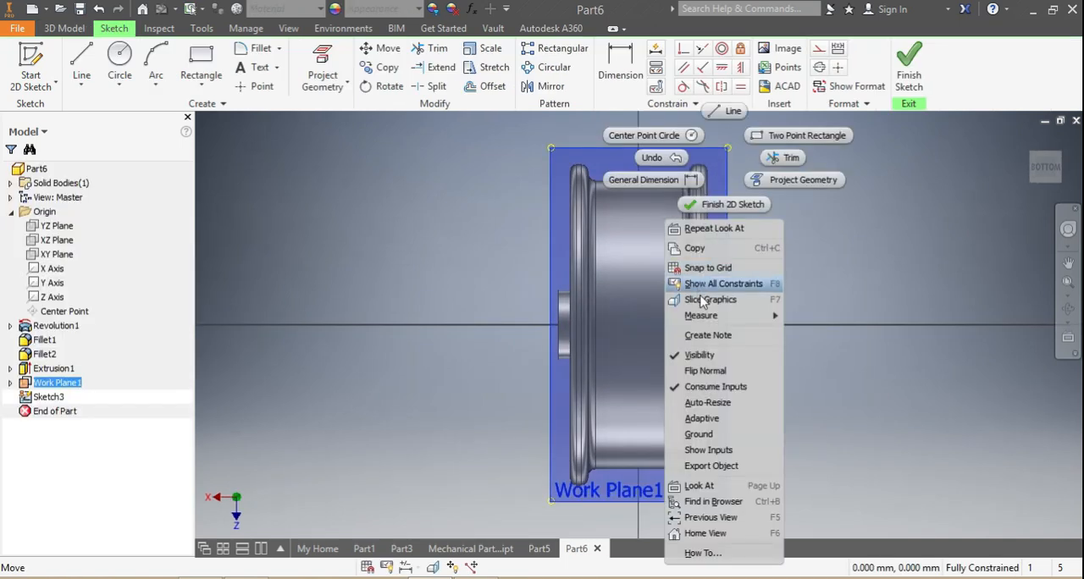
pyautogui.click(708, 300)
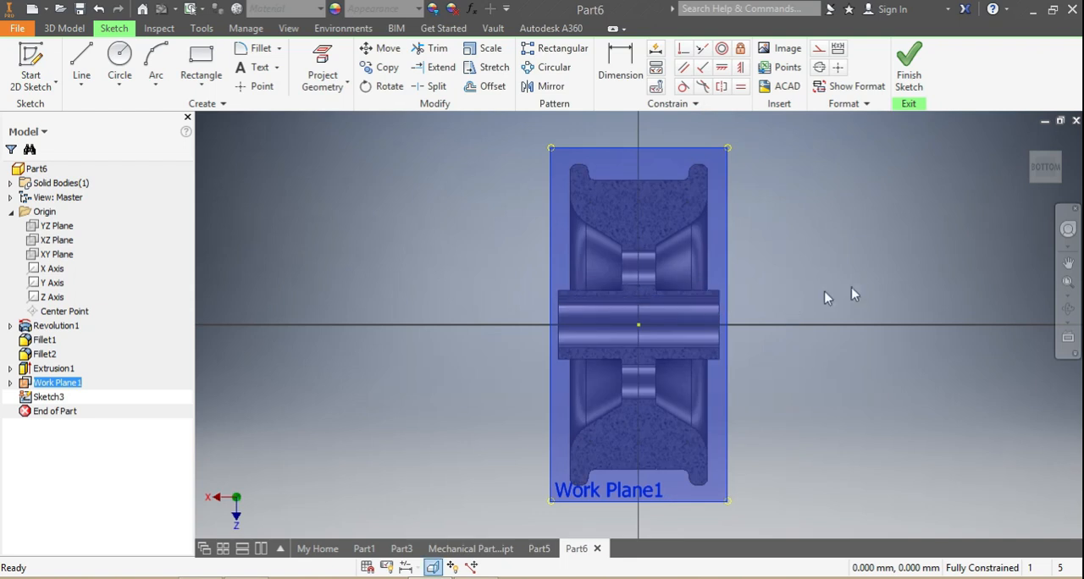
pyautogui.click(1034, 175)
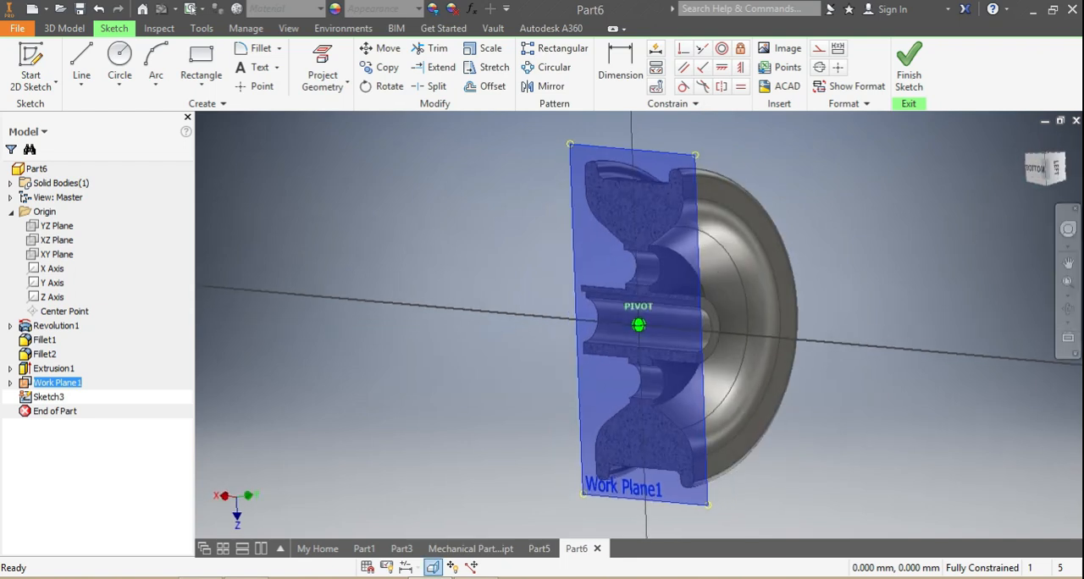
# View the wheel's sliced cross-section from another angle and finish the sketch on the work plane.
pyautogui.scroll(-2, 686, 326)
pyautogui.scroll(2, 686, 325)
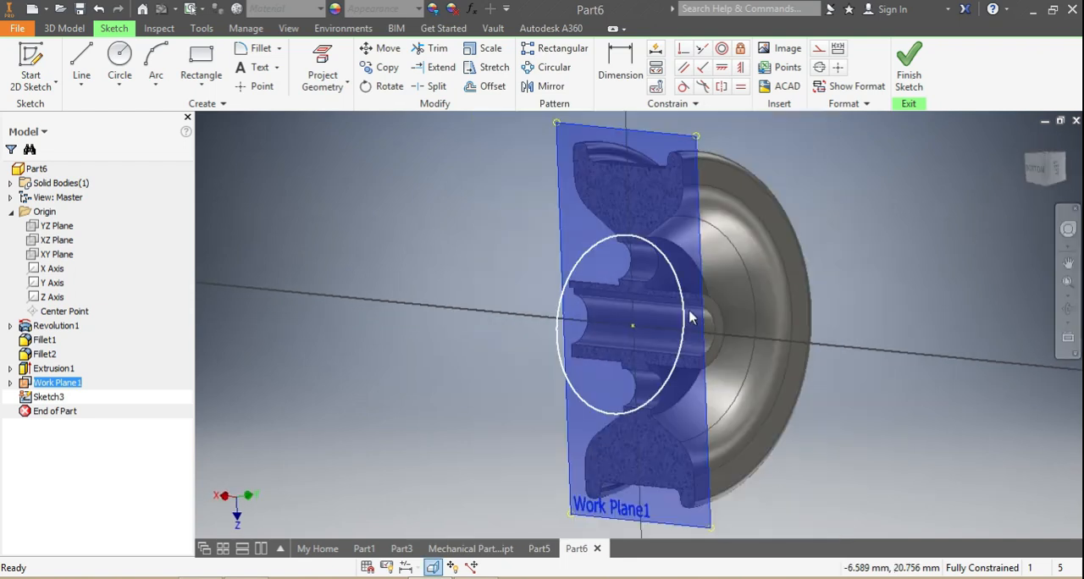
pyautogui.scroll(2, 704, 344)
pyautogui.scroll(-3, 720, 351)
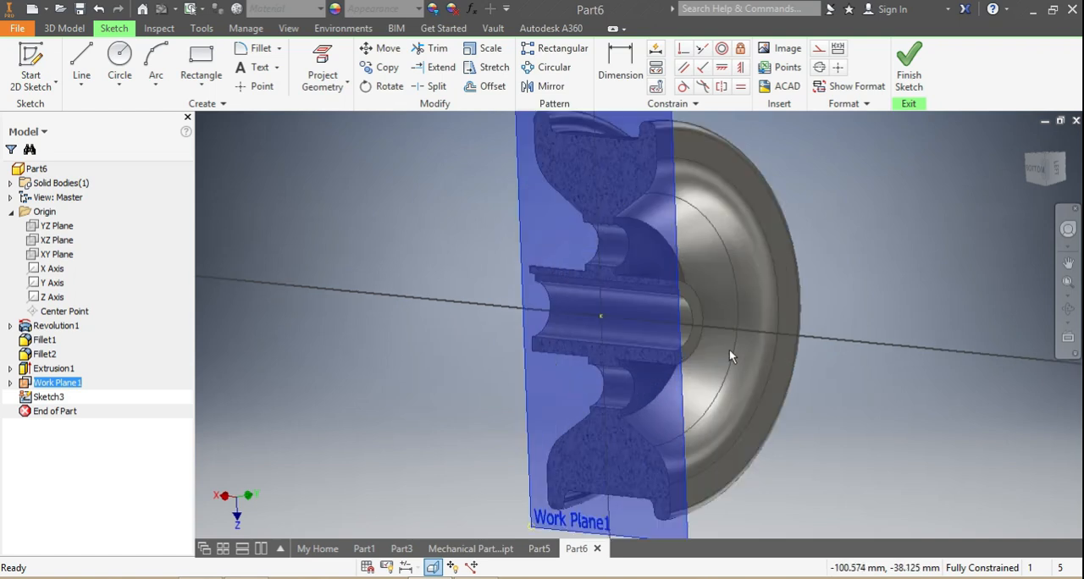
pyautogui.moveTo(1040, 182)
pyautogui.mouseDown()
pyautogui.moveTo(986, 188)
pyautogui.moveTo(992, 232)
pyautogui.moveTo(951, 203)
pyautogui.moveTo(950, 183)
pyautogui.moveTo(990, 200)
pyautogui.moveTo(974, 159)
pyautogui.moveTo(947, 158)
pyautogui.moveTo(946, 183)
pyautogui.moveTo(934, 155)
pyautogui.mouseUp()
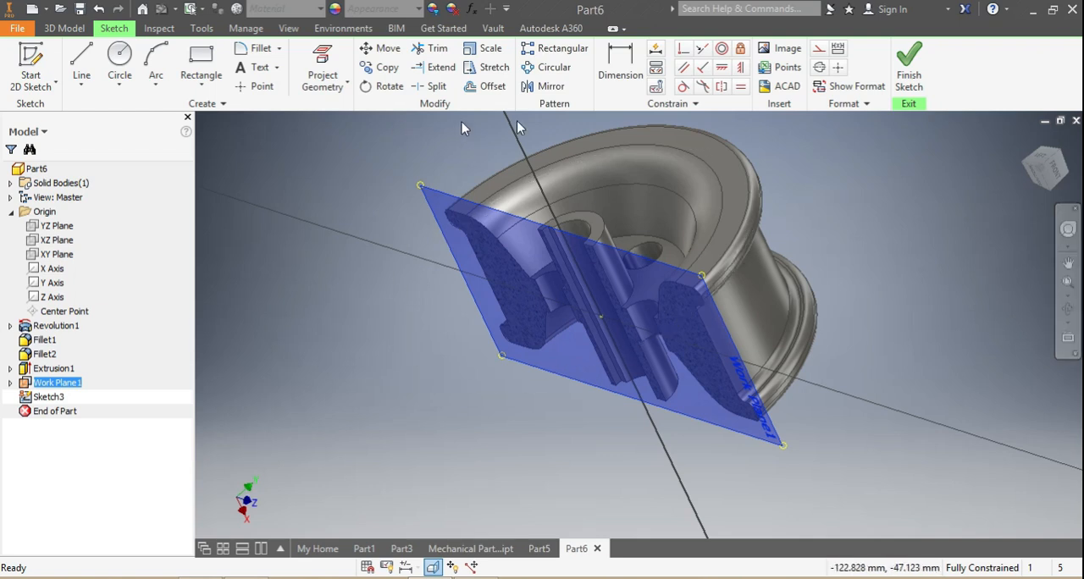
pyautogui.click(911, 68)
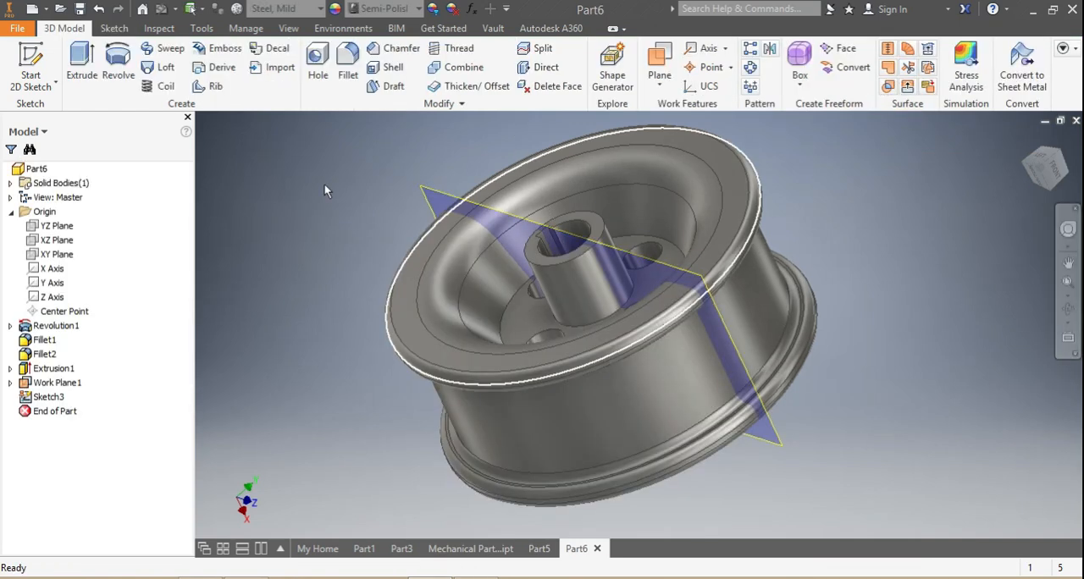
# Create a new part from the Standard (mm).ipt template and sketch a long rectangle on the horizontal axis with a thin full-width rectangle along its base.
pyautogui.click(31, 11)
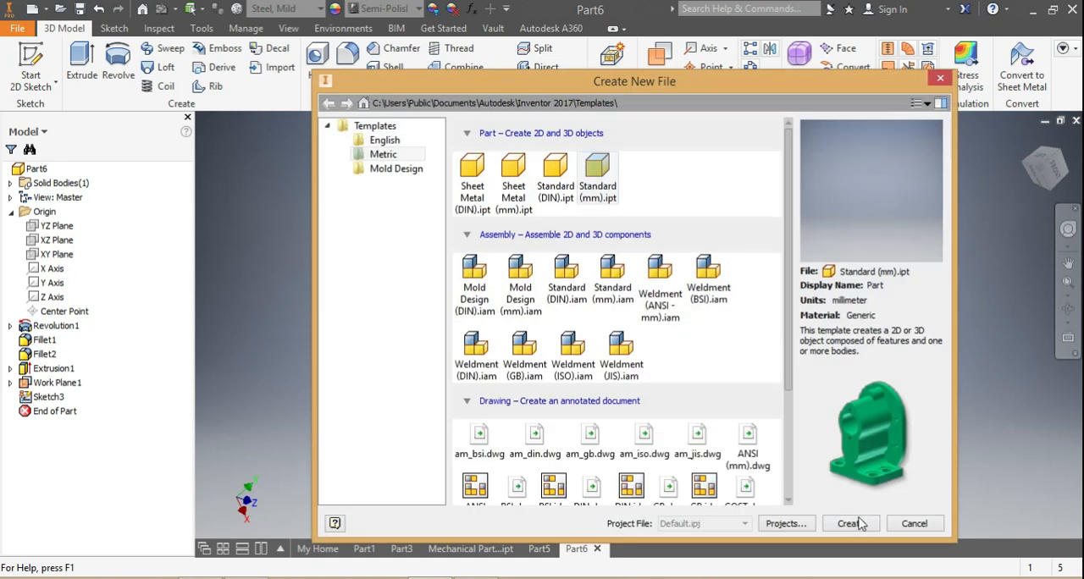
pyautogui.click(851, 524)
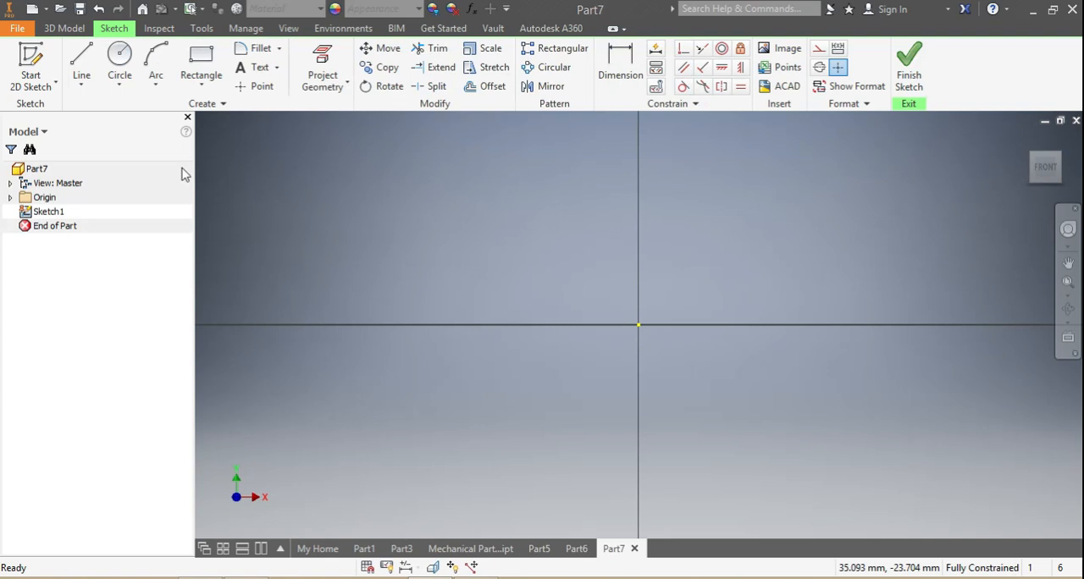
pyautogui.click(200, 57)
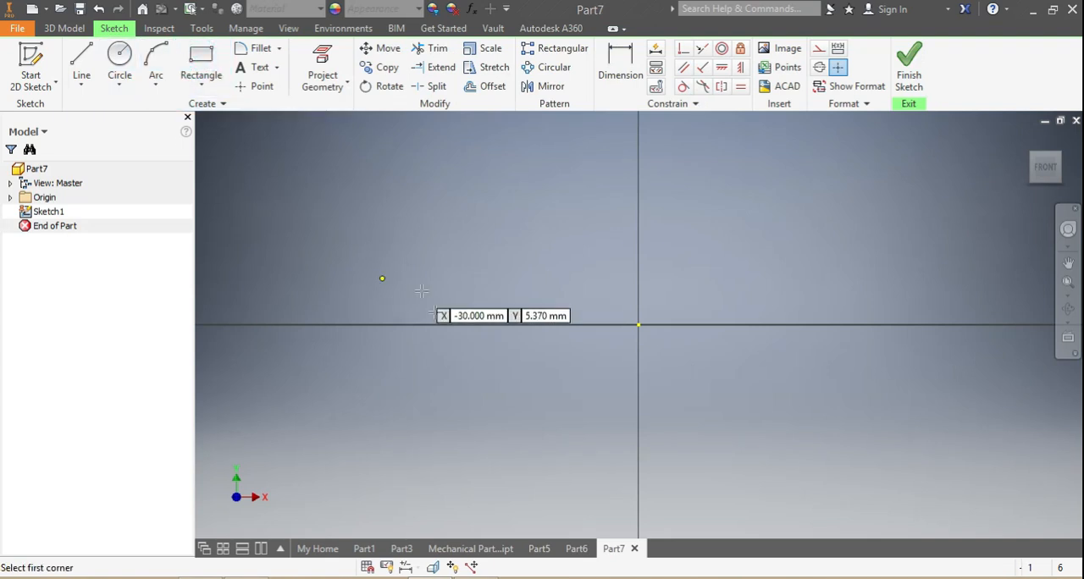
pyautogui.click(441, 324)
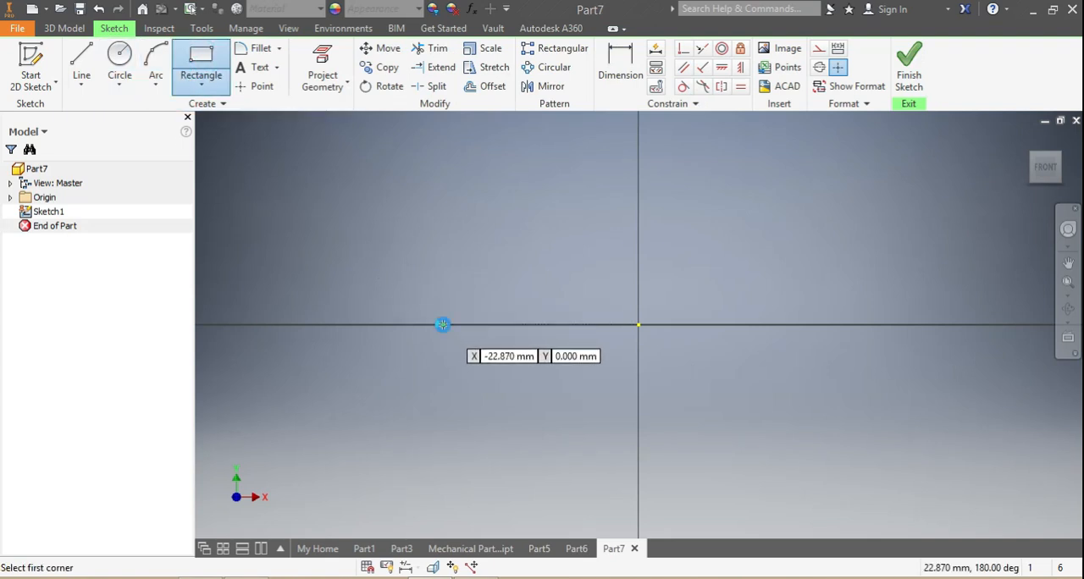
pyautogui.click(865, 248)
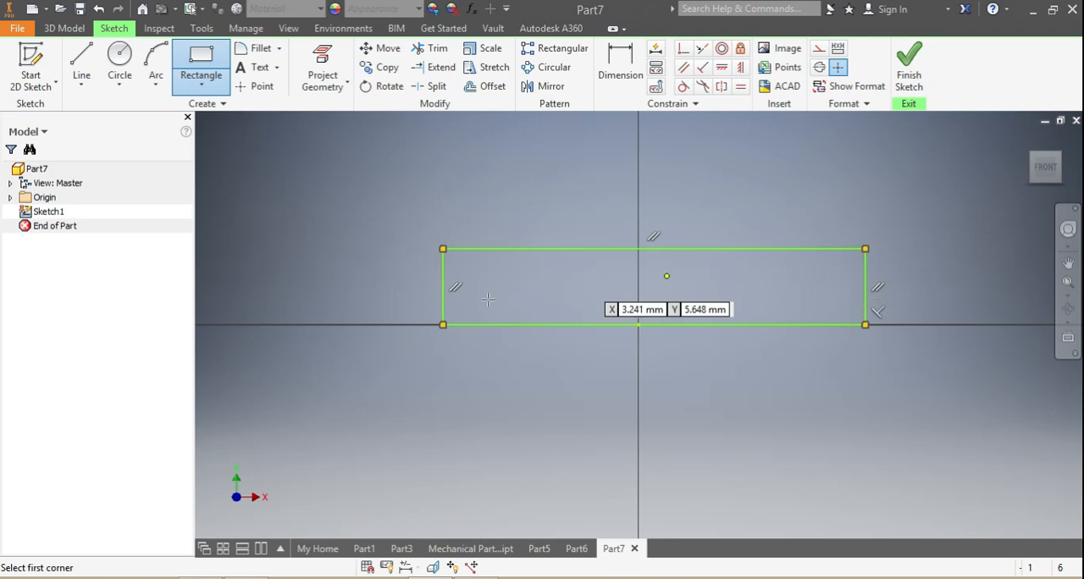
pyautogui.click(442, 303)
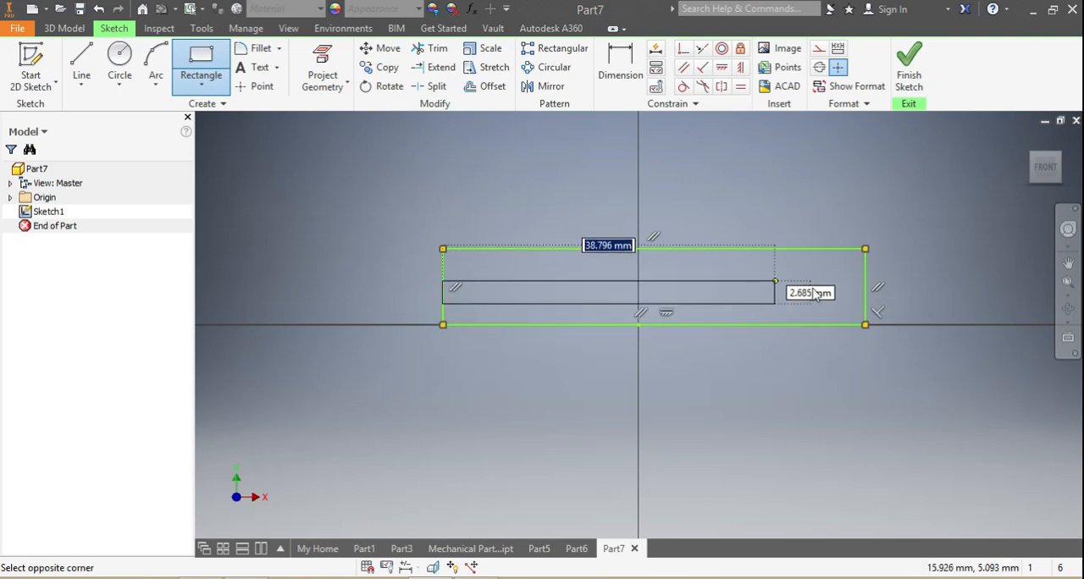
pyautogui.click(865, 324)
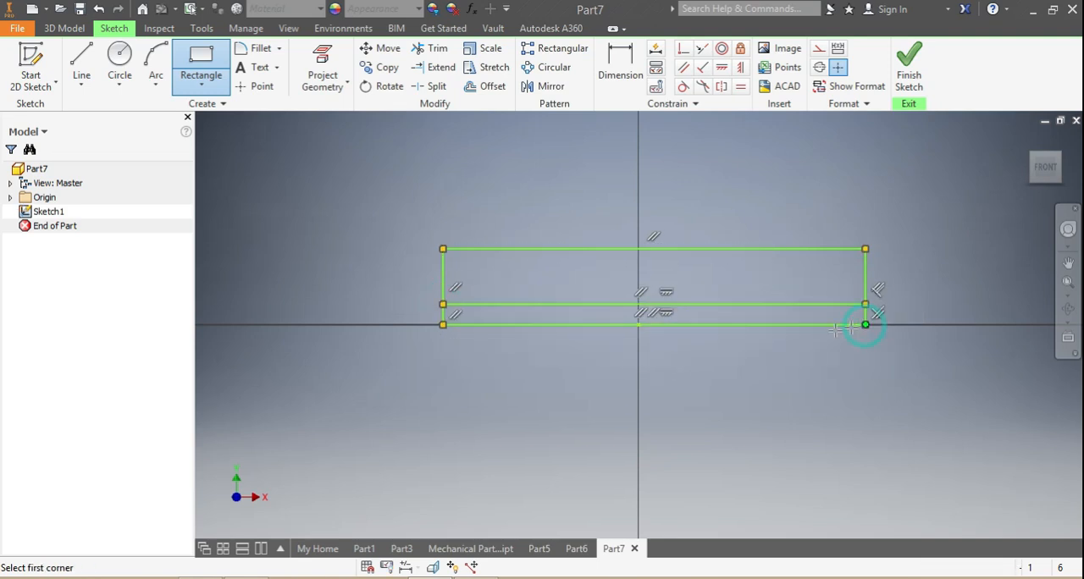
# Revolve the larger area above the thin strip fully around the X axis to form a hollow cylinder.
pyautogui.click(75, 31)
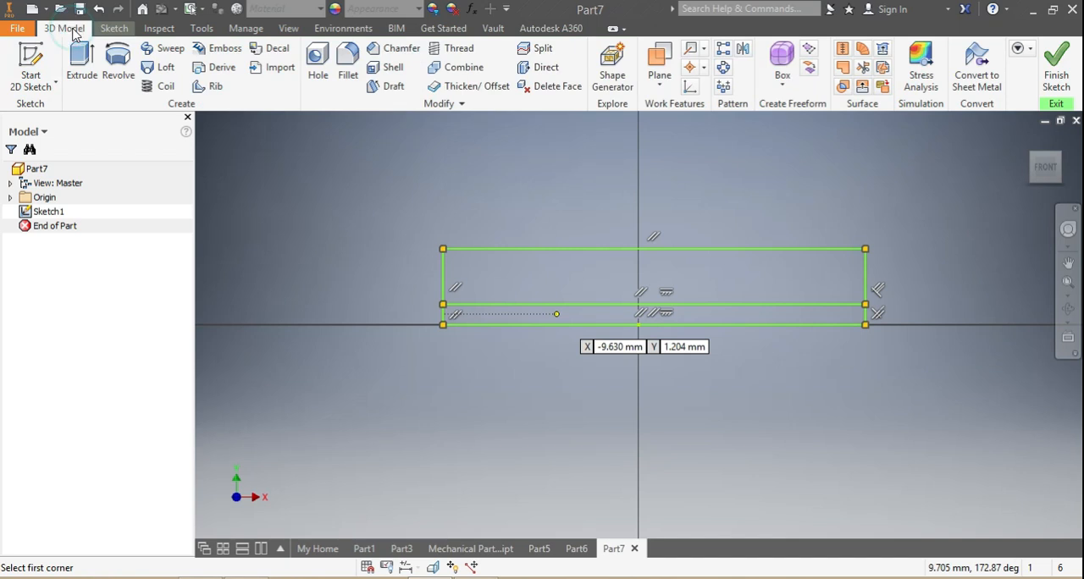
pyautogui.click(118, 78)
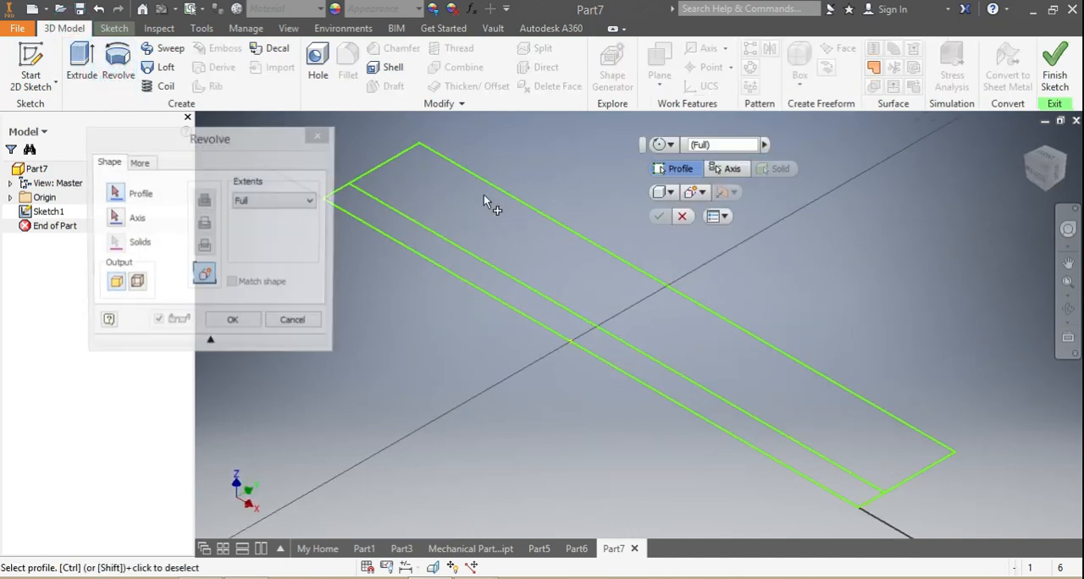
pyautogui.click(490, 192)
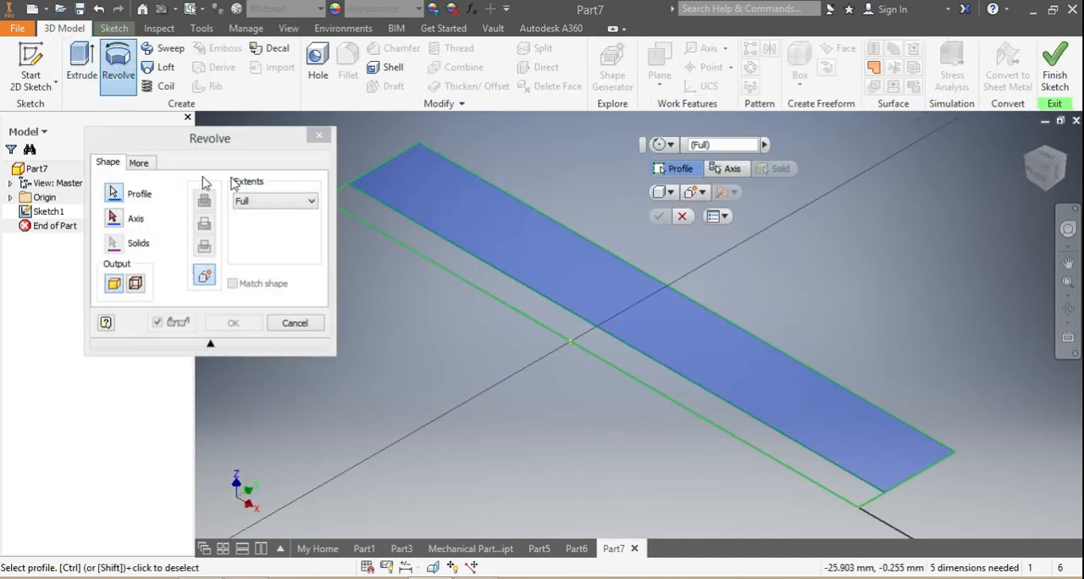
pyautogui.click(6, 199)
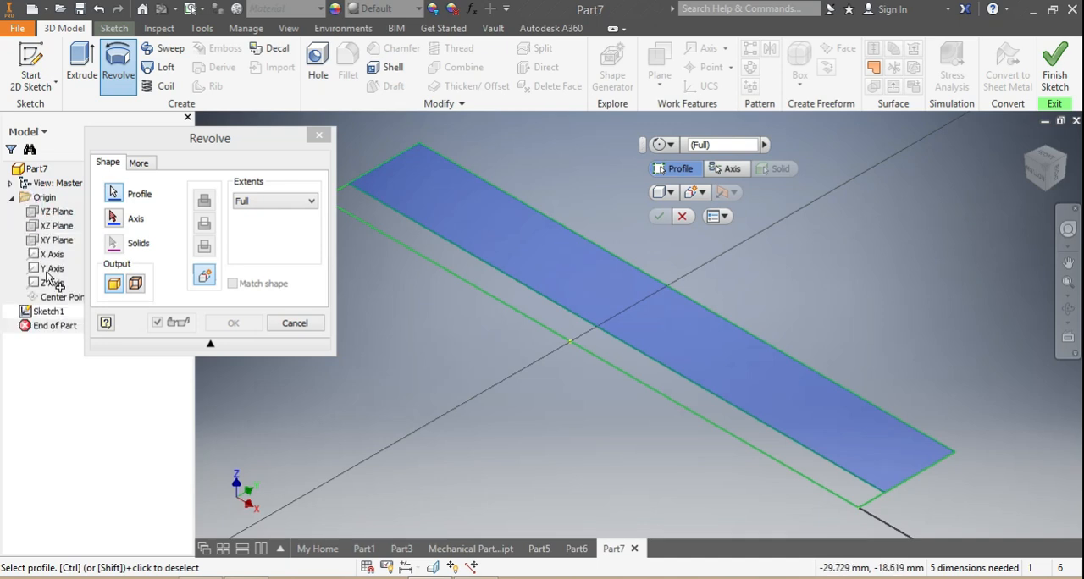
pyautogui.click(113, 222)
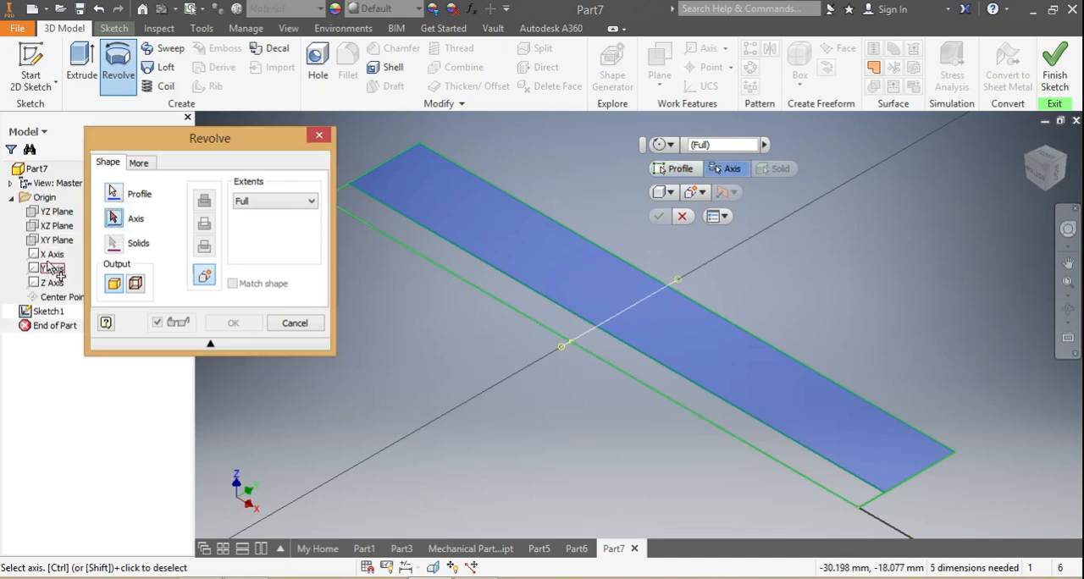
pyautogui.click(49, 256)
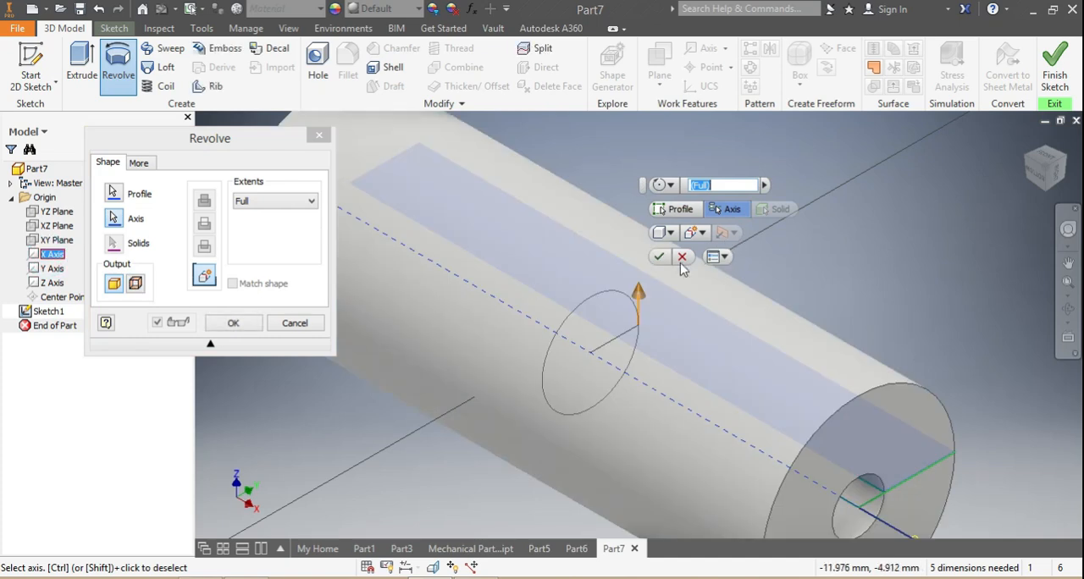
pyautogui.click(659, 258)
# Assign the Wood (Birch) material to the hollow cylinder and view it from its open end.
pyautogui.scroll(-4, 659, 305)
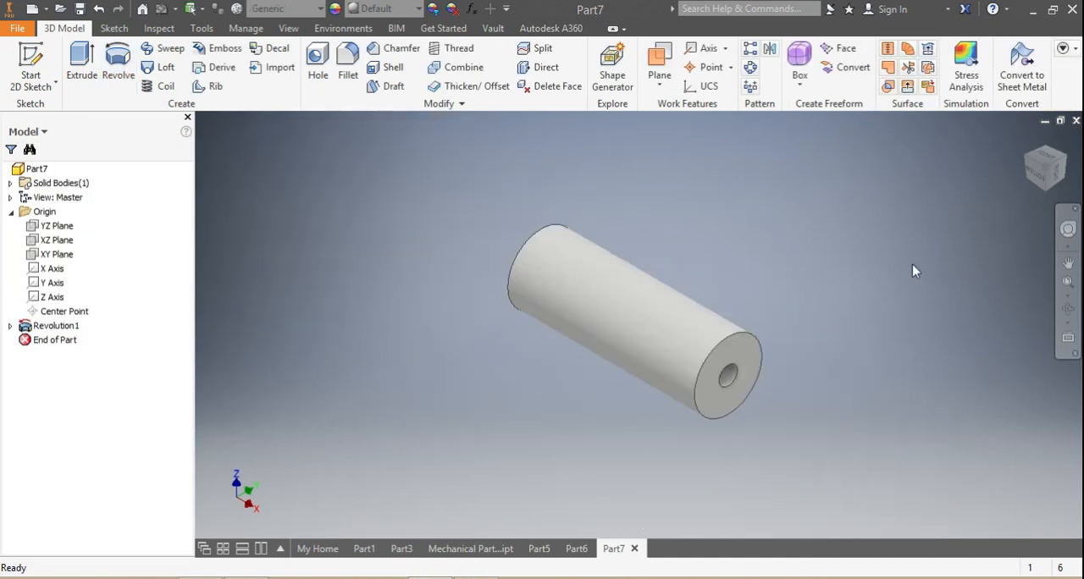
pyautogui.moveTo(1047, 168)
pyautogui.mouseDown()
pyautogui.moveTo(999, 161)
pyautogui.moveTo(915, 191)
pyautogui.moveTo(982, 220)
pyautogui.moveTo(940, 271)
pyautogui.moveTo(974, 288)
pyautogui.moveTo(982, 211)
pyautogui.moveTo(1012, 166)
pyautogui.moveTo(1020, 114)
pyautogui.moveTo(1054, 132)
pyautogui.mouseUp()
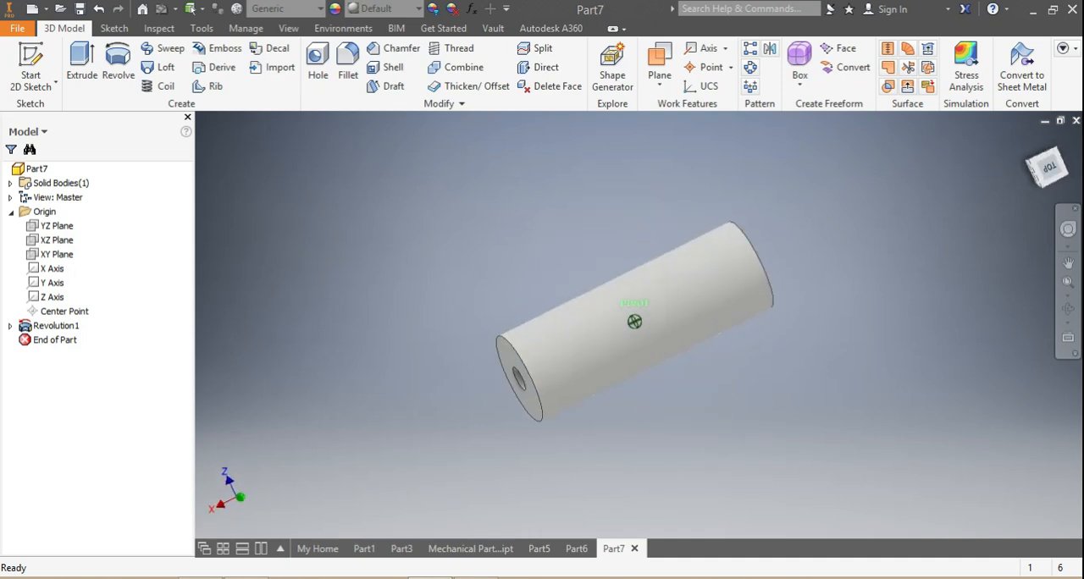
pyautogui.click(318, 13)
pyautogui.scroll(-7, 326, 286)
pyautogui.scroll(-5, 326, 287)
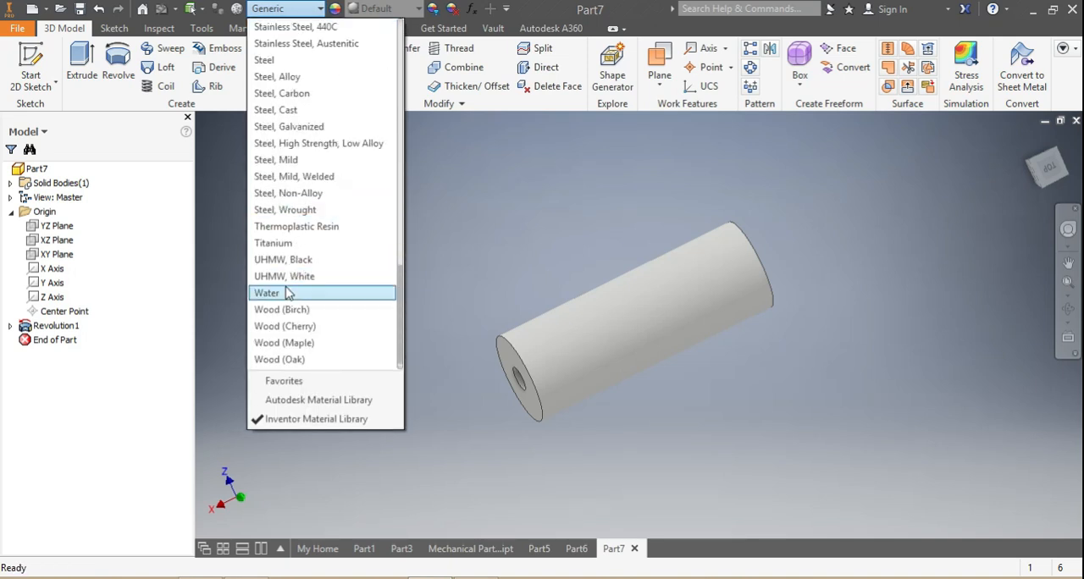
pyautogui.click(281, 309)
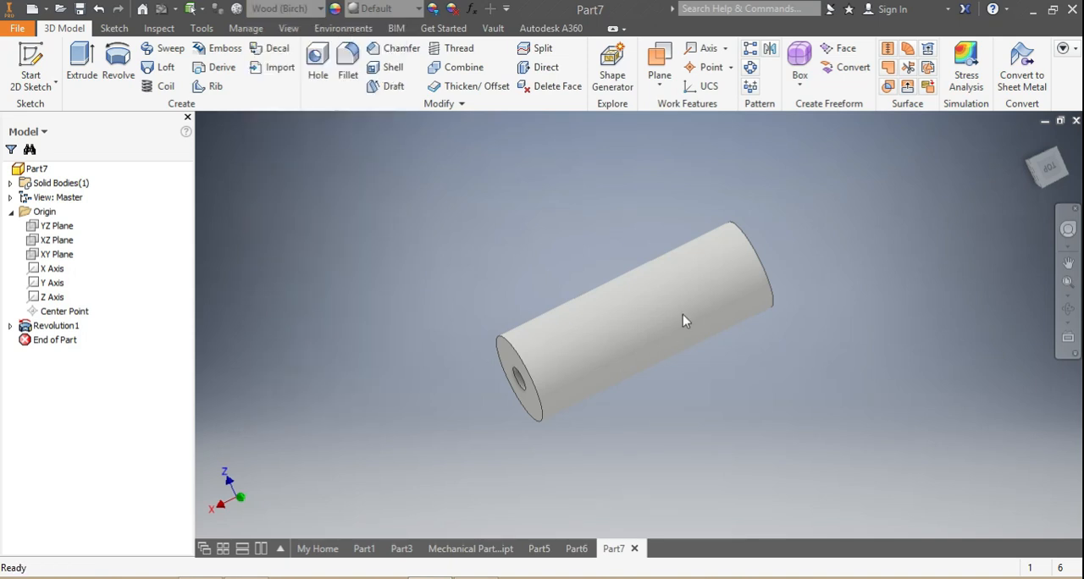
pyautogui.moveTo(1052, 175)
pyautogui.mouseDown()
pyautogui.moveTo(1060, 218)
pyautogui.moveTo(1021, 199)
pyautogui.moveTo(1028, 242)
pyautogui.moveTo(1037, 216)
pyautogui.moveTo(1068, 199)
pyautogui.moveTo(1033, 190)
pyautogui.moveTo(1058, 204)
pyautogui.moveTo(1037, 216)
pyautogui.moveTo(1020, 195)
pyautogui.moveTo(1046, 169)
pyautogui.moveTo(1054, 191)
pyautogui.moveTo(1030, 207)
pyautogui.mouseUp()
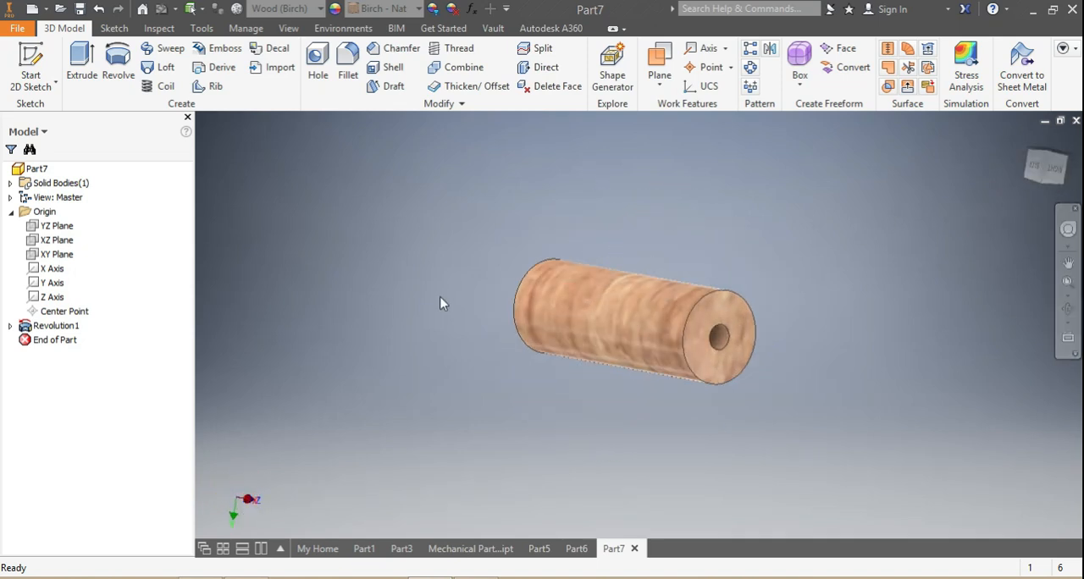